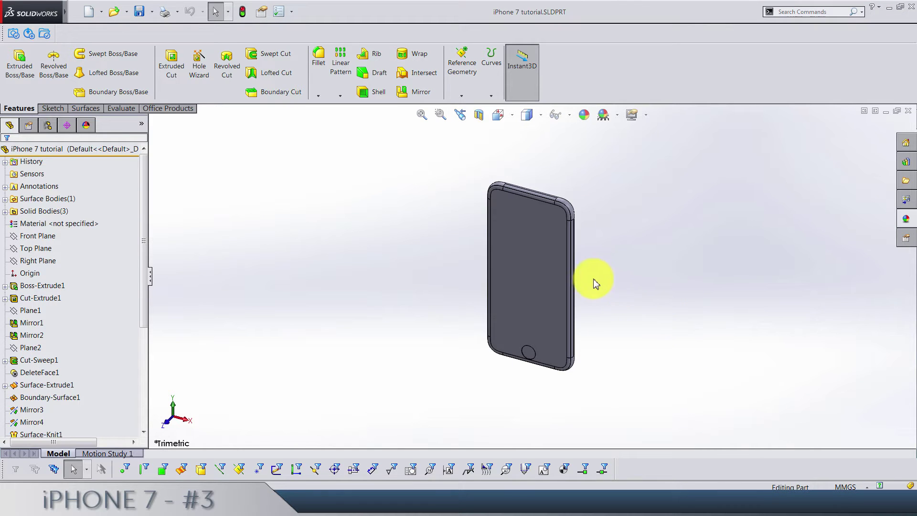
scroll(580, 265, down, 2)
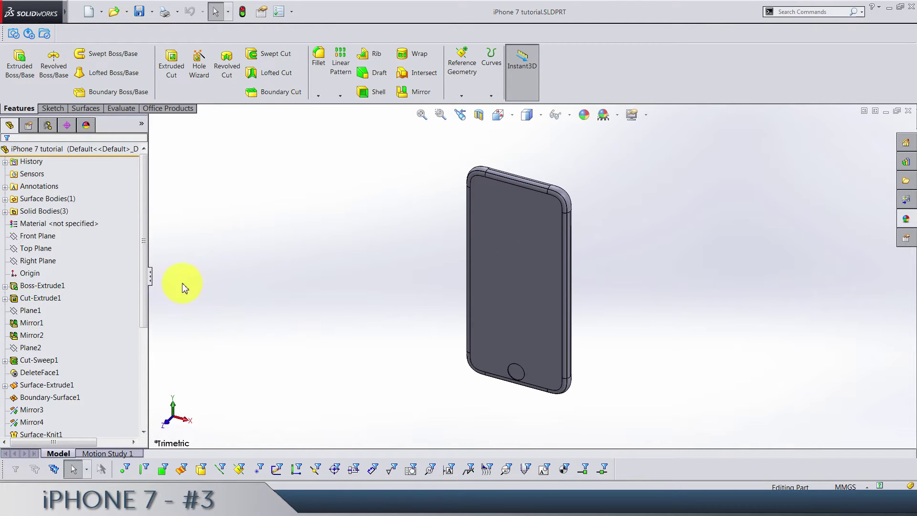
Start a new sketch on the phone's front face near the home button.
drag(151, 276, 167, 276)
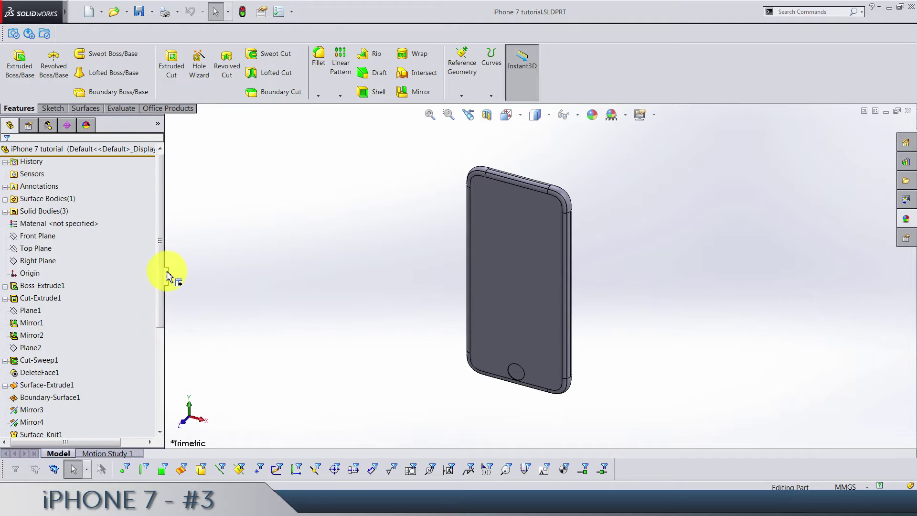
scroll(515, 373, down, 2)
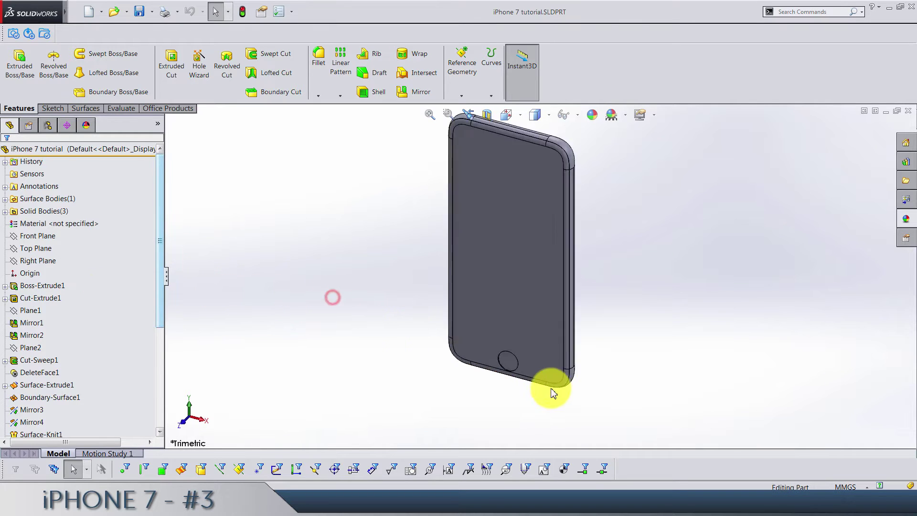
scroll(547, 392, down, 2)
mouse_move(466, 299)
middle_down()
mouse_move(416, 293)
mouse_move(508, 293)
mouse_move(488, 299)
middle_up()
scroll(501, 301, down, 2)
click(522, 301)
click(577, 268)
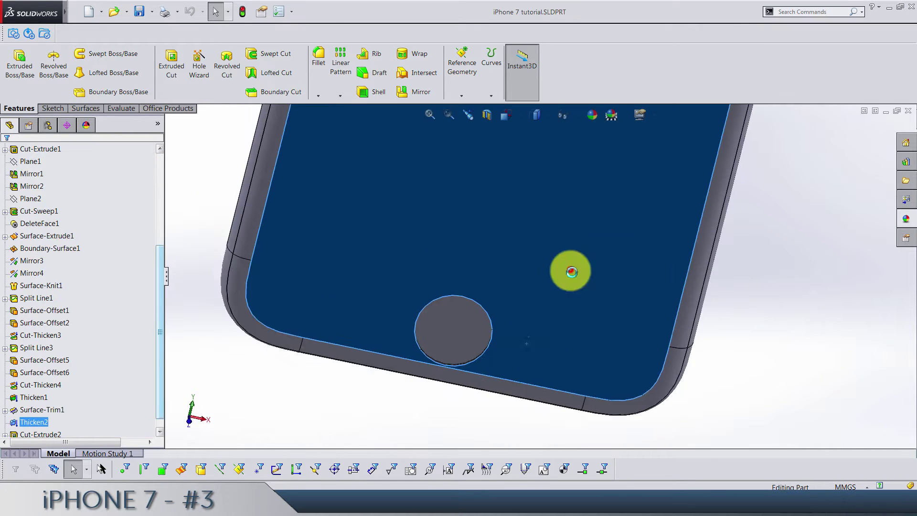
scroll(502, 349, down, 2)
Offset the home button circle 0.10 mm with Reverse and exit the sketch.
click(501, 349)
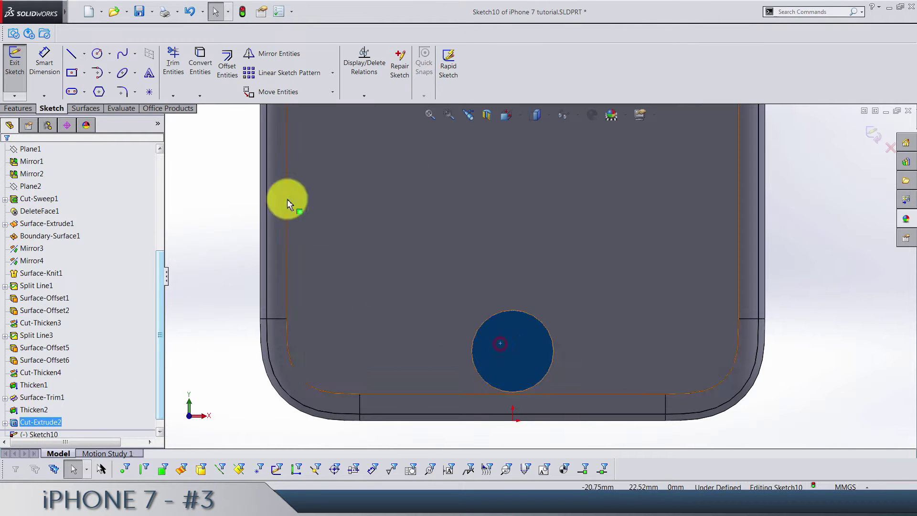
click(222, 91)
text(0)
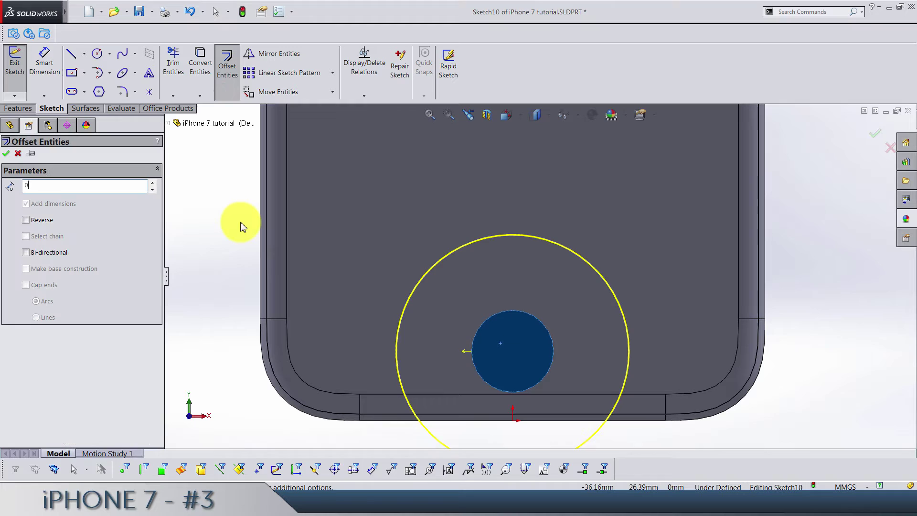
text(.1)
key(Return)
click(44, 220)
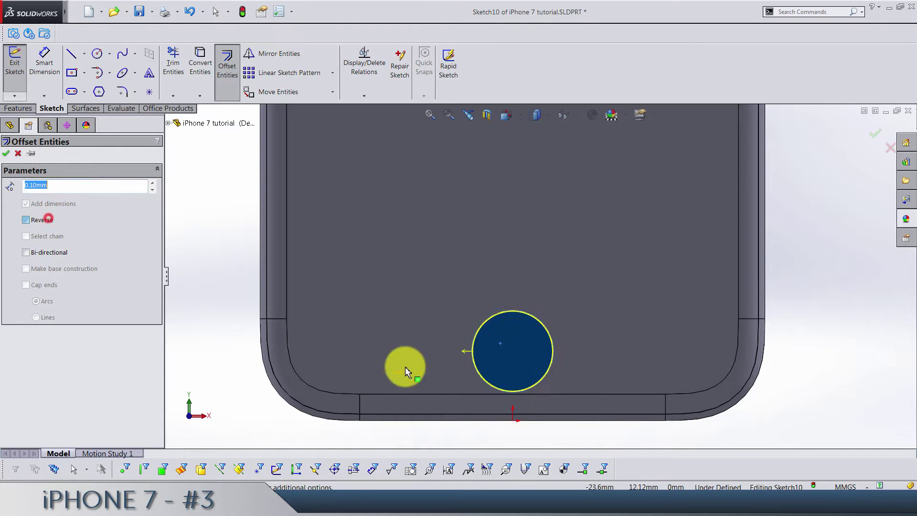
scroll(466, 345, down, 3)
scroll(519, 323, down, 3)
key(Return)
scroll(646, 266, up, 3)
scroll(845, 151, up, 2)
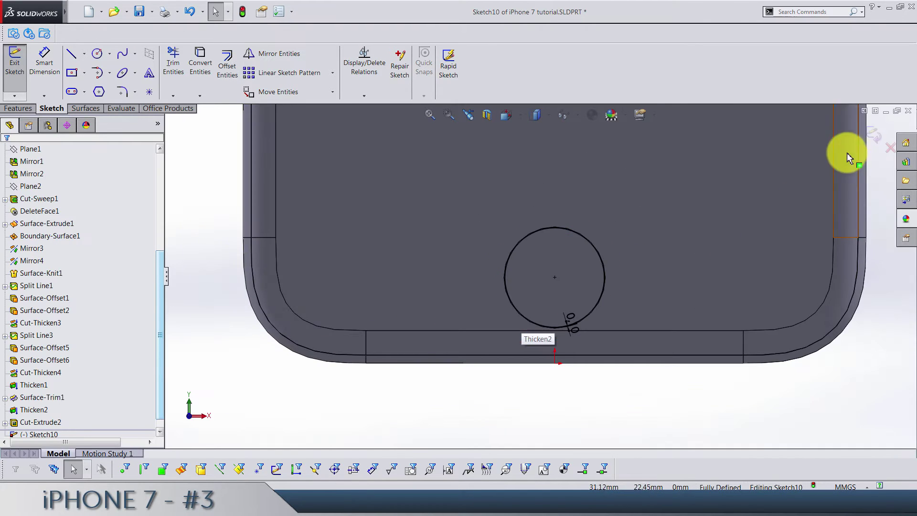
mouse_move(864, 140)
middle_down()
mouse_move(641, 233)
mouse_move(468, 256)
middle_up()
key(ctrl+b)
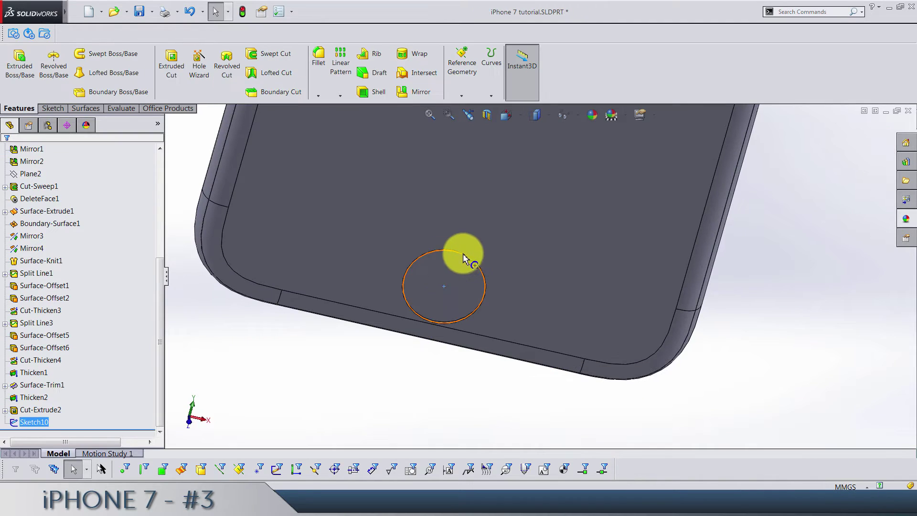
Extrude the offset circle 0.50 mm reversed without merging, creating Boss-Extrude2.
click(30, 73)
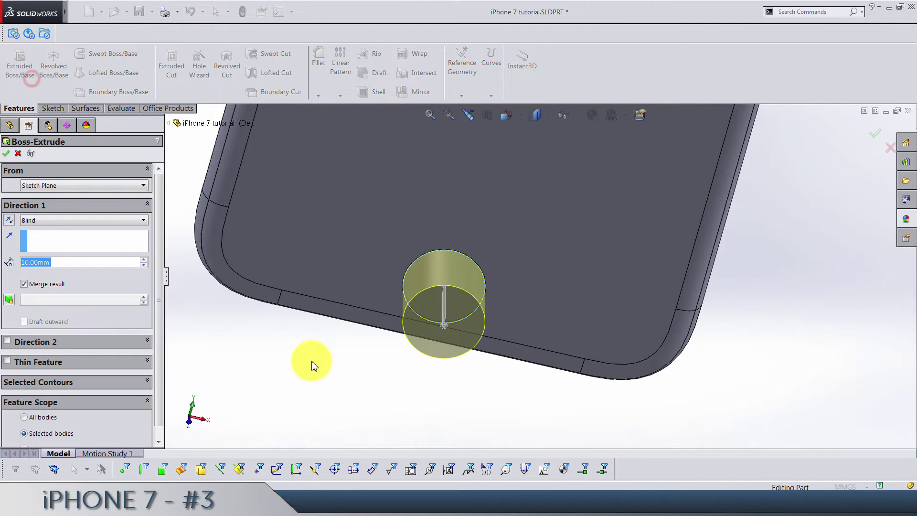
text(0.5)
key(Return)
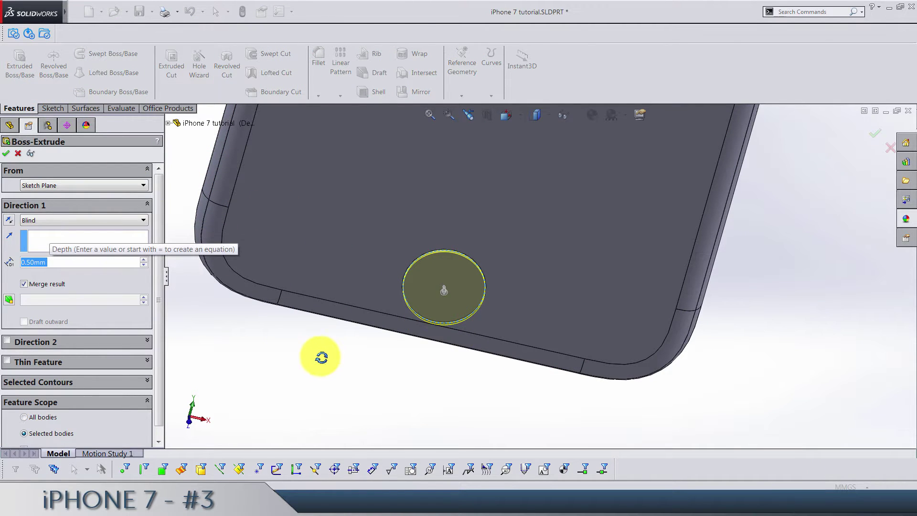
mouse_move(321, 358)
middle_down()
mouse_move(263, 363)
mouse_move(244, 306)
middle_up()
click(9, 220)
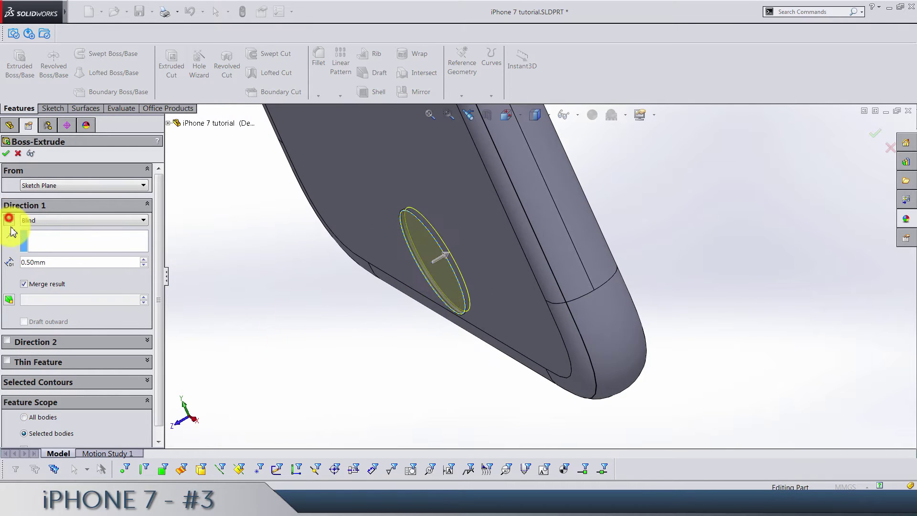
click(24, 284)
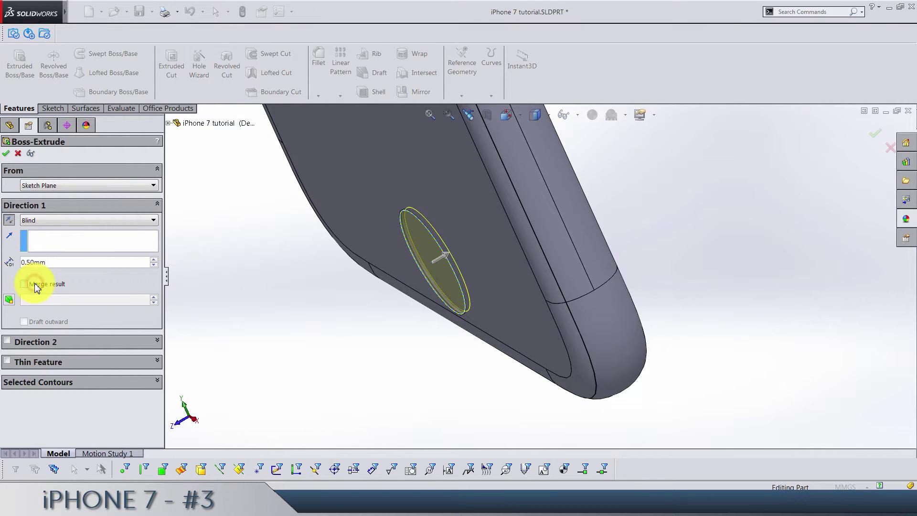
key(Return)
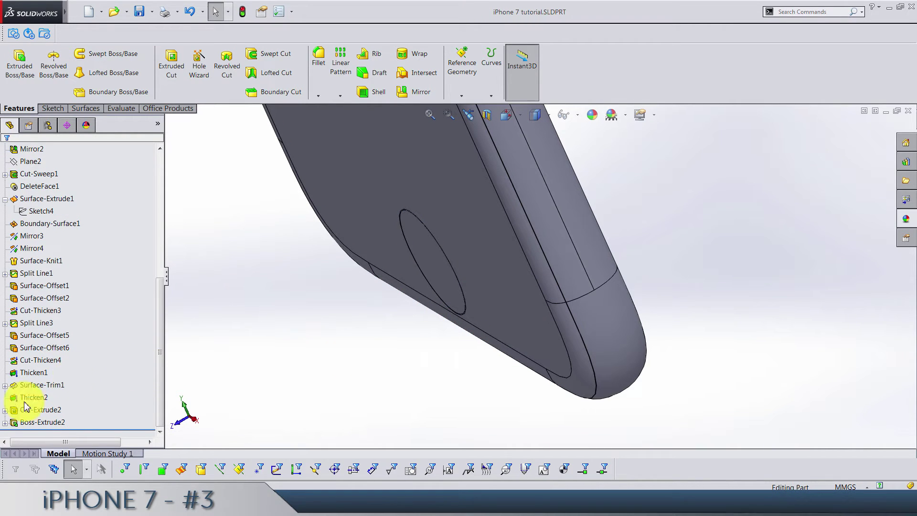
Cut-extrude Sketch10 0.20 mm deep with a 70° draft angle.
click(5, 422)
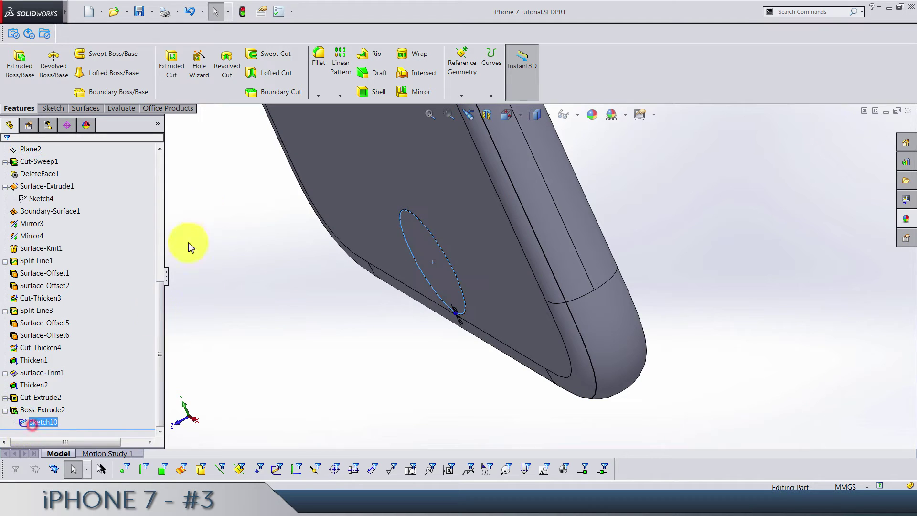
click(177, 84)
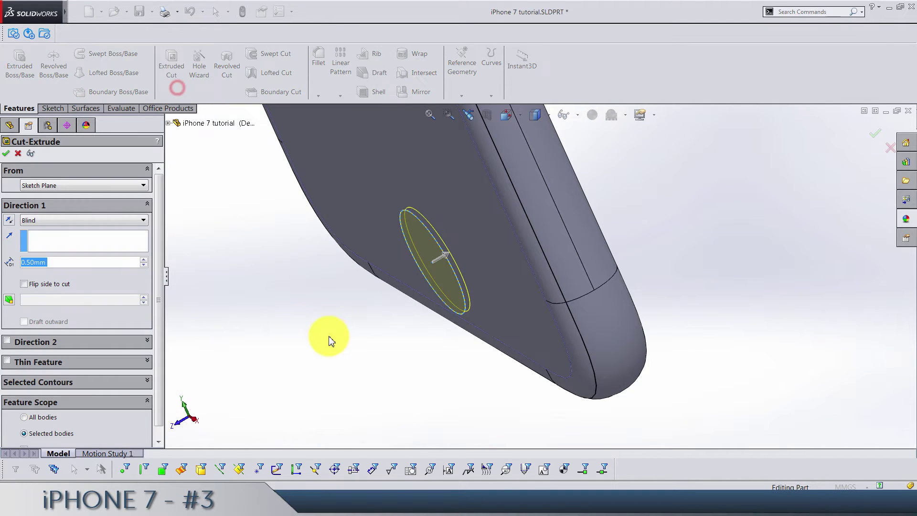
text(0.2)
key(Return)
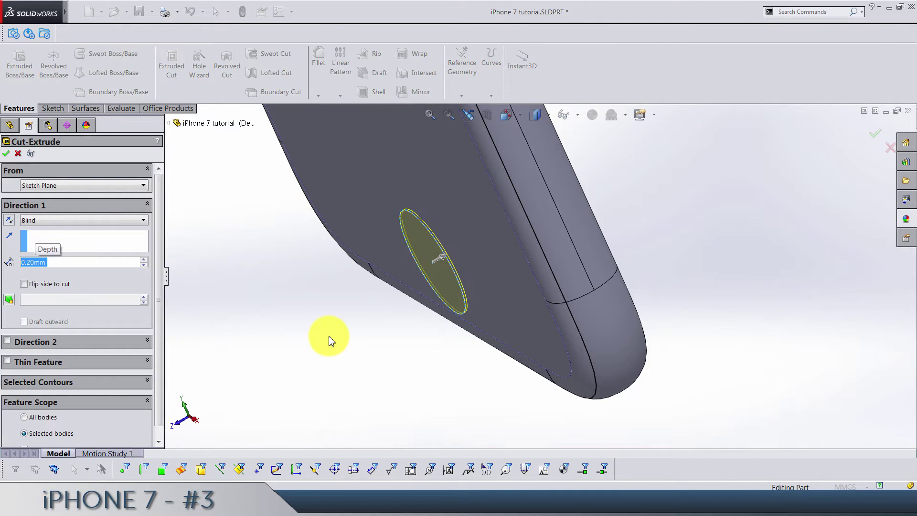
click(9, 299)
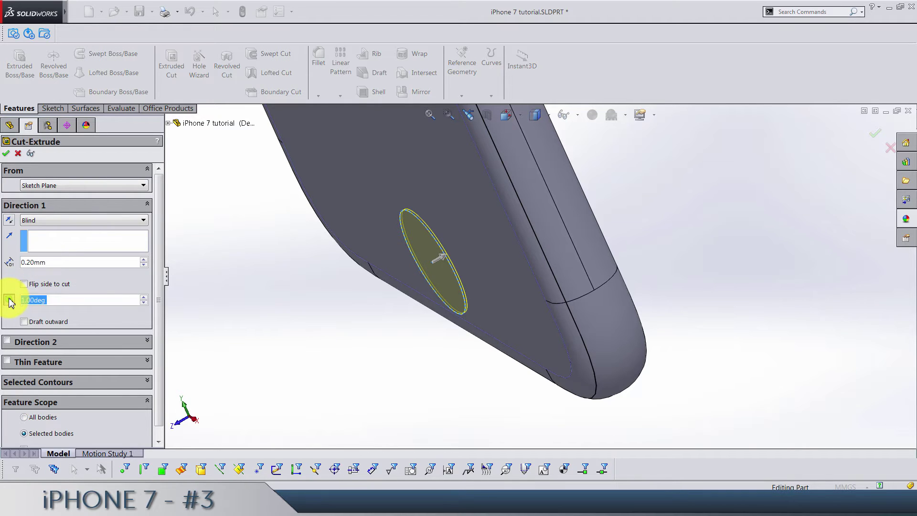
text(70)
key(Return)
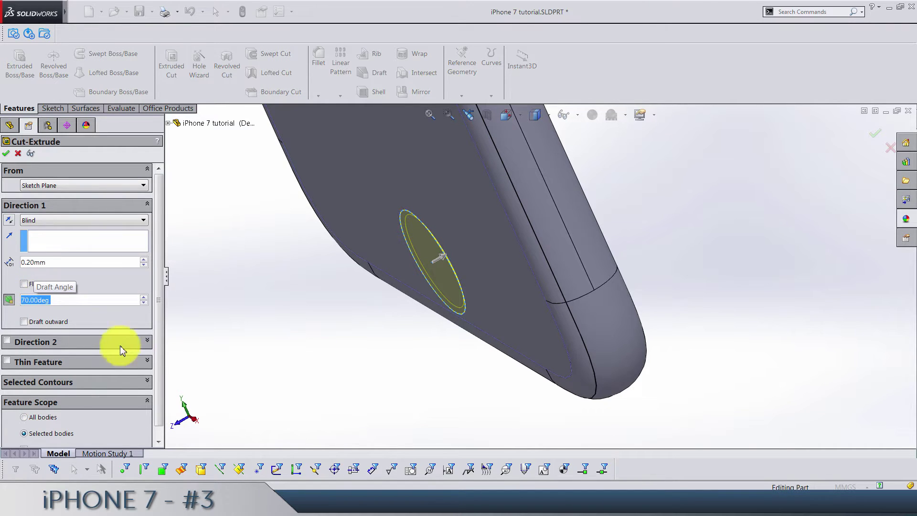
scroll(159, 350, down, 1)
Limit the cut's feature scope to the Boss-Extrude2 body only and confirm it.
click(65, 443)
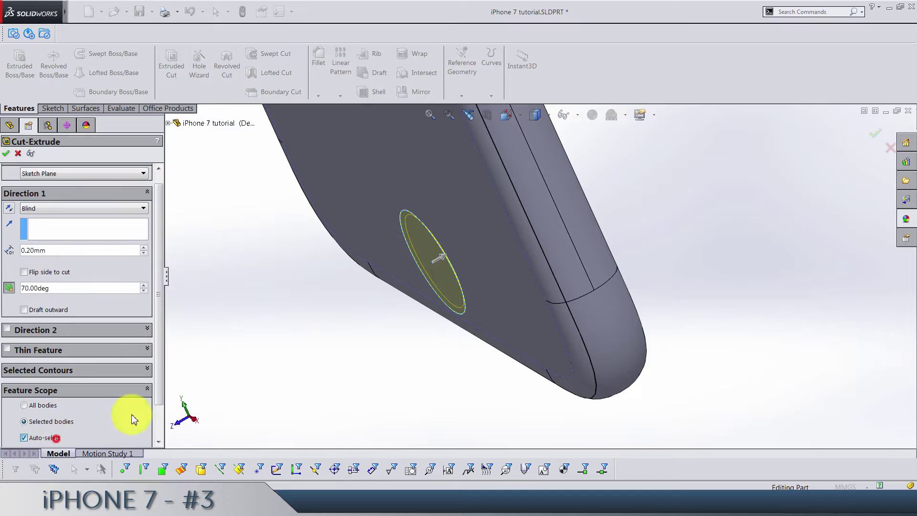
middle_drag(237, 394, 294, 357)
scroll(293, 357, down, 3)
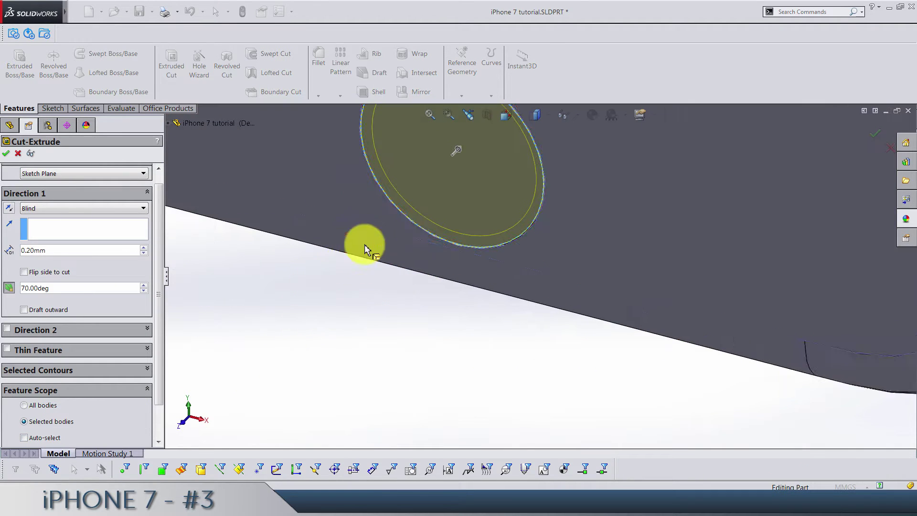
click(426, 203)
scroll(440, 235, up, 2)
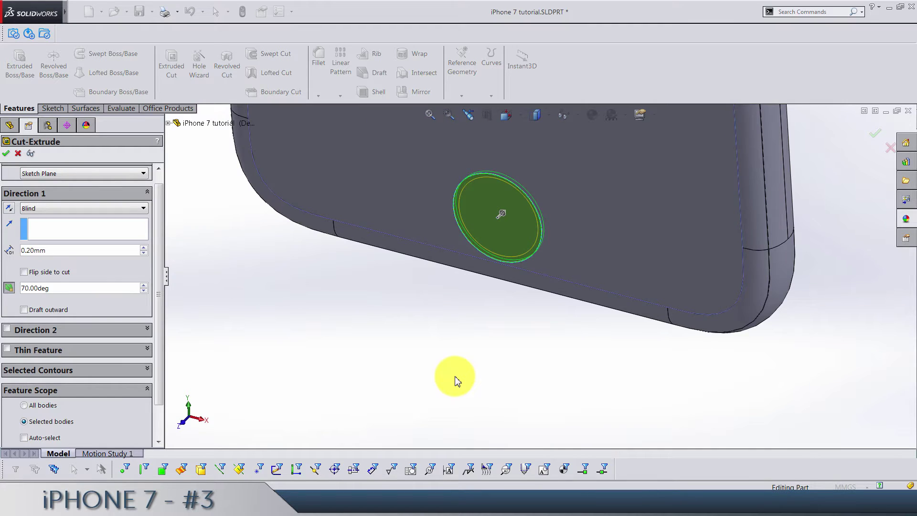
key(Return)
click(455, 380)
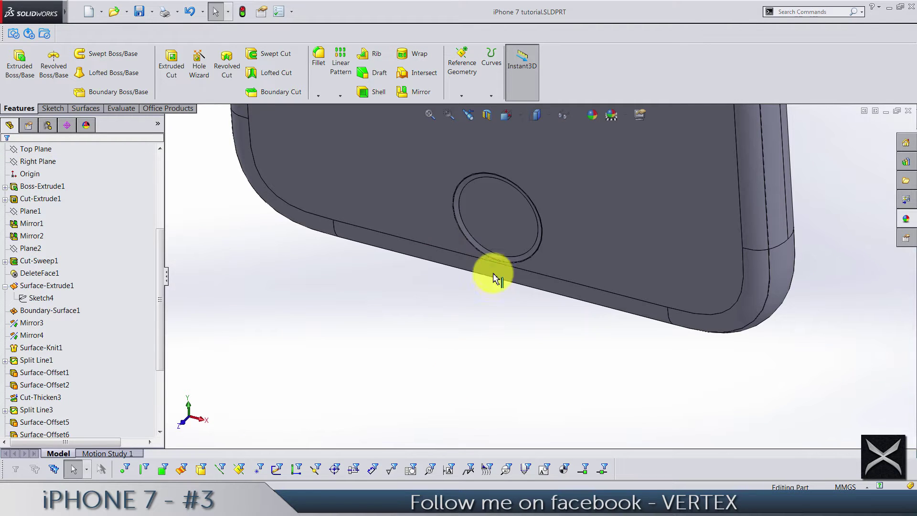
scroll(492, 221, down, 5)
Create Sketch11 on the home button face from its converted circular edge.
click(492, 222)
click(541, 189)
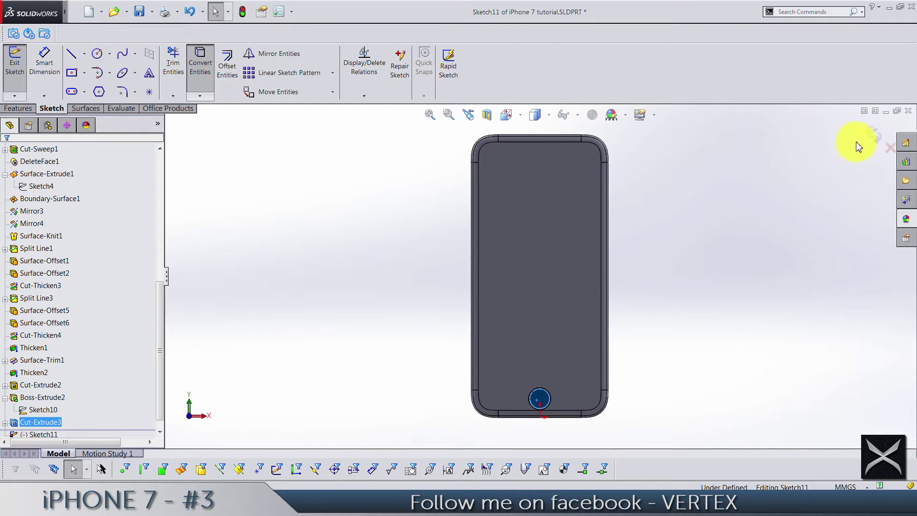
click(873, 136)
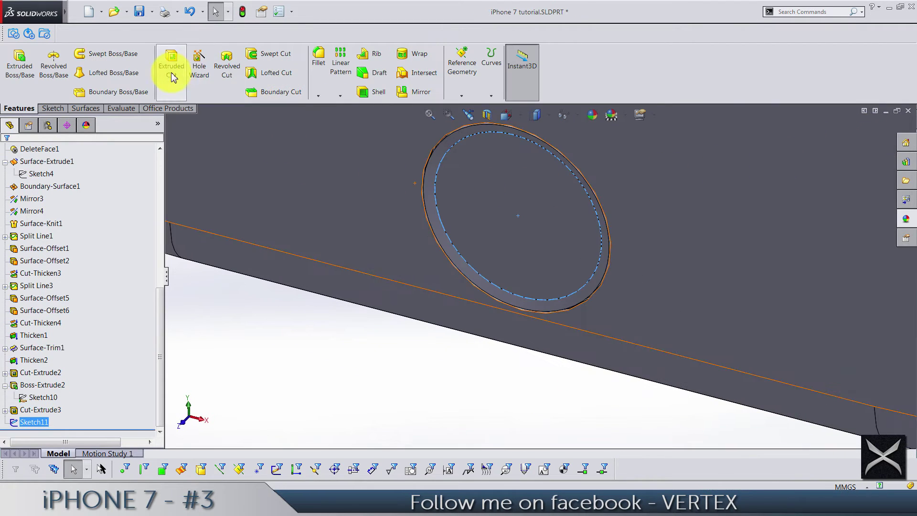
Cut Sketch11 0.15 mm deep as Cut-Extrude4 to recess the button face.
click(172, 78)
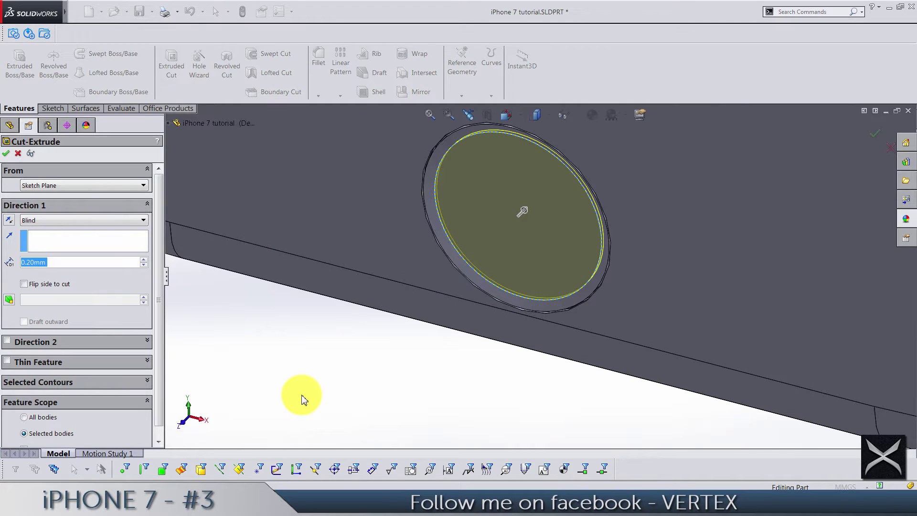
text(0.15)
key(Return)
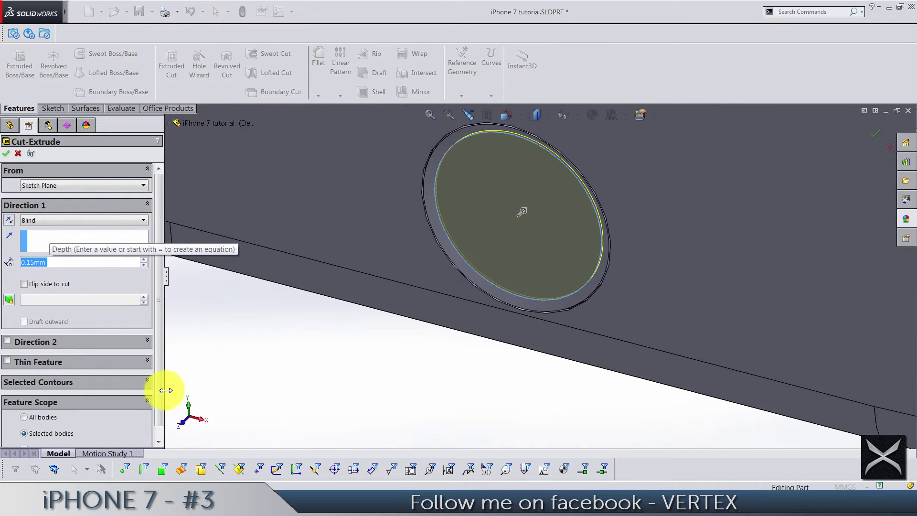
scroll(72, 430, down, 1)
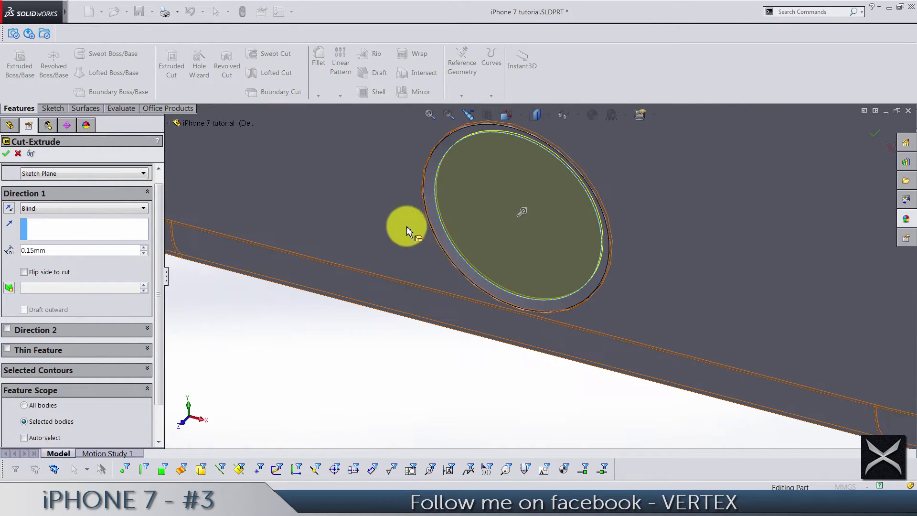
right_click(405, 391)
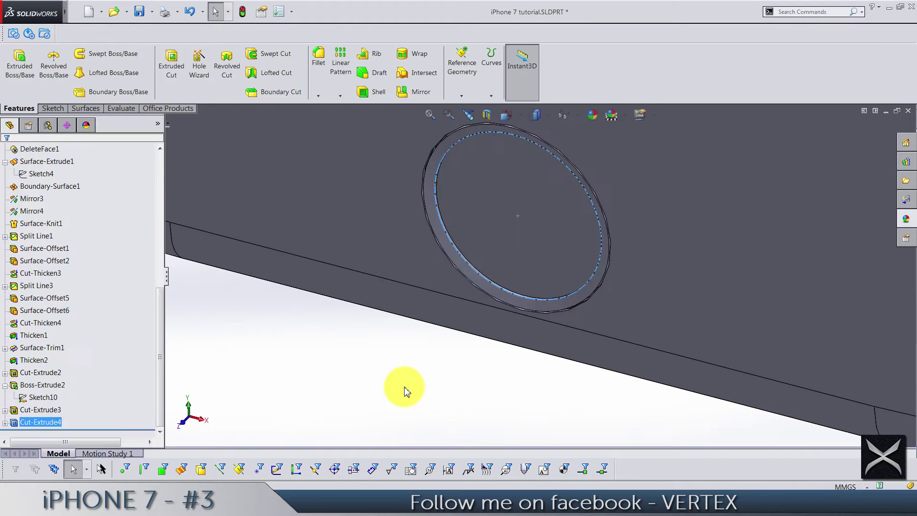
click(405, 390)
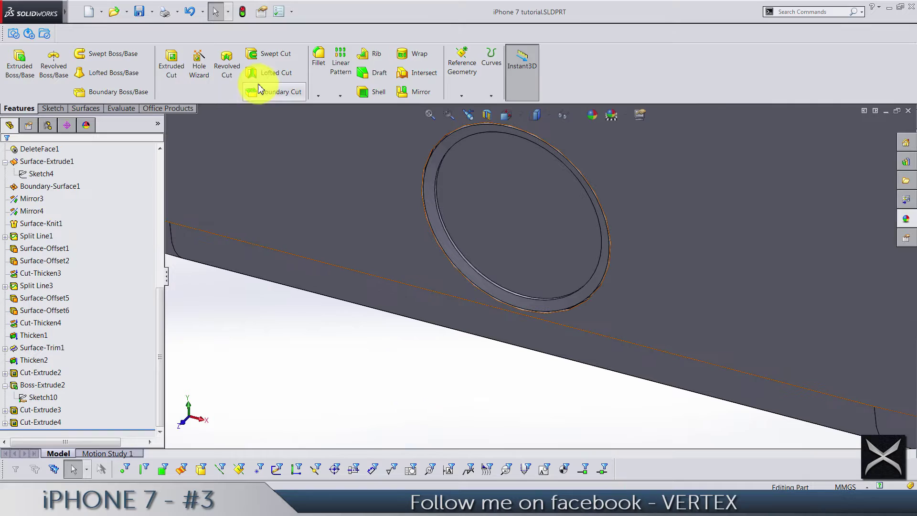
scroll(259, 87, down, 2)
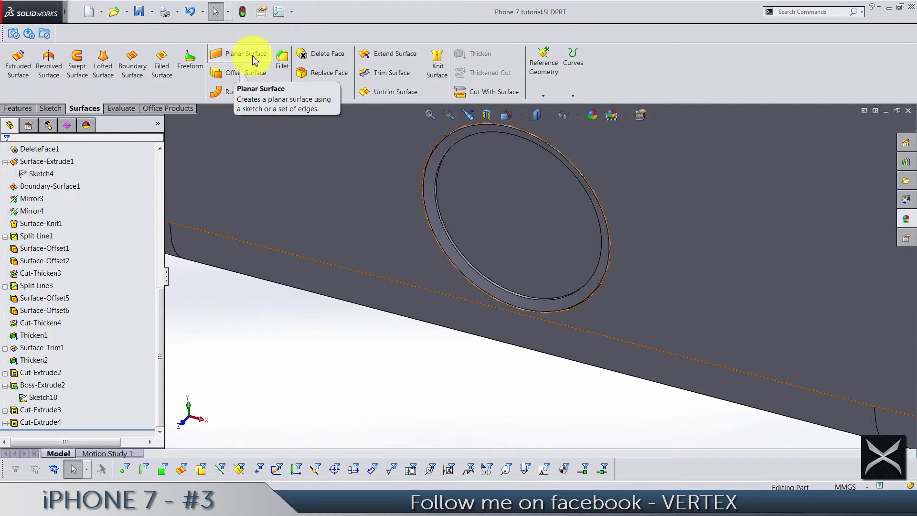
Create Surface-Plane1 bounded by the circular home-button opening edge.
click(254, 58)
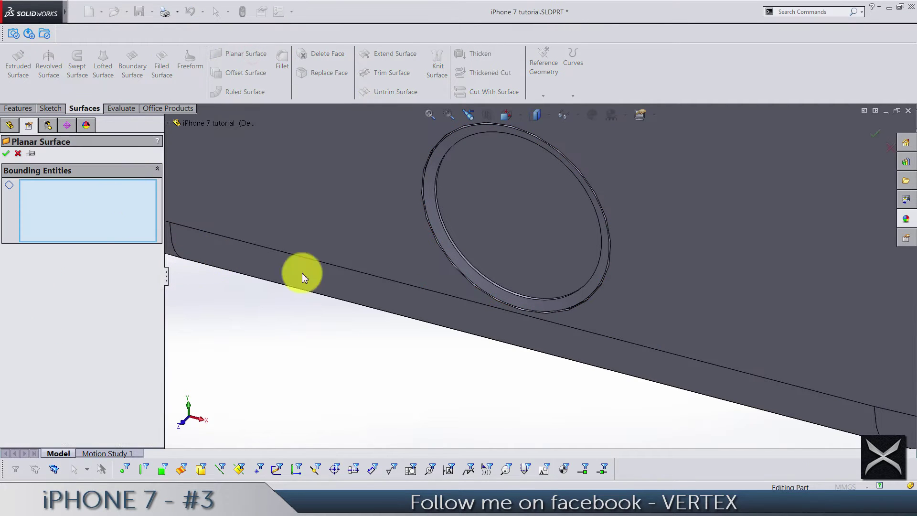
scroll(400, 282, down, 2)
scroll(435, 217, down, 3)
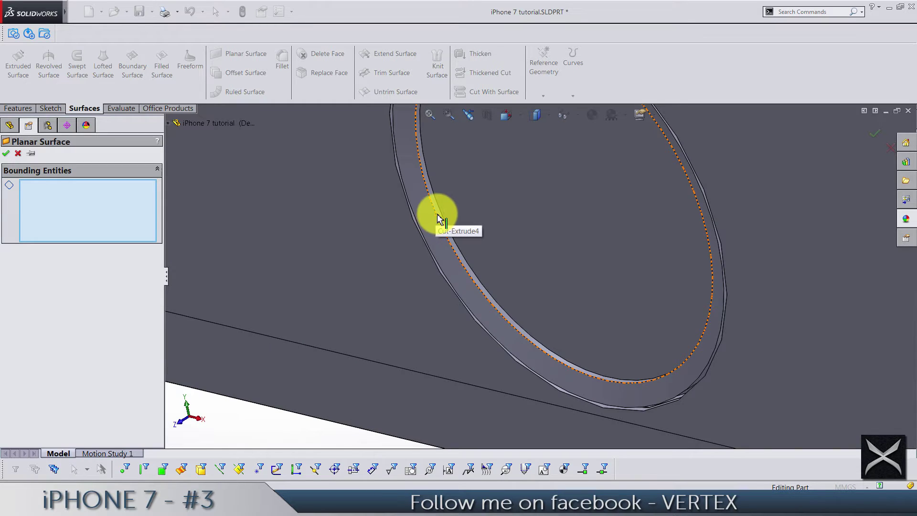
click(439, 218)
scroll(472, 258, up, 2)
scroll(495, 322, up, 2)
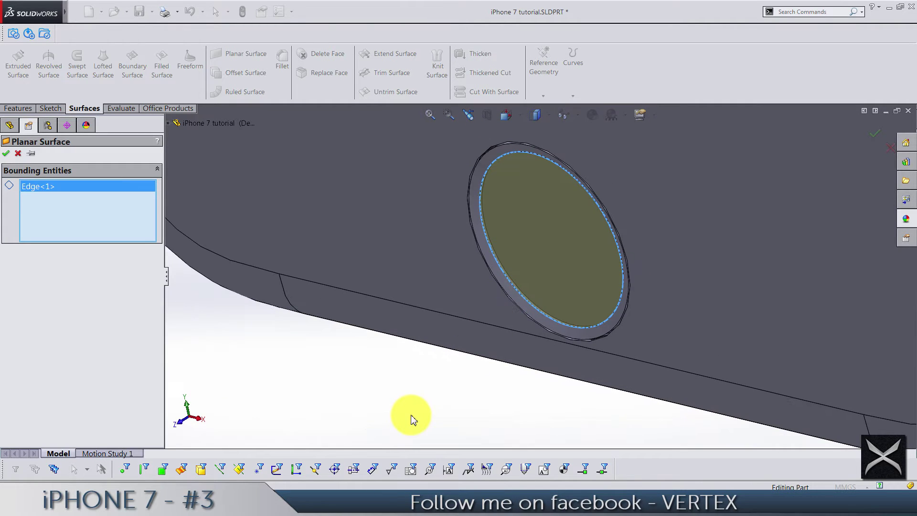
key(Return)
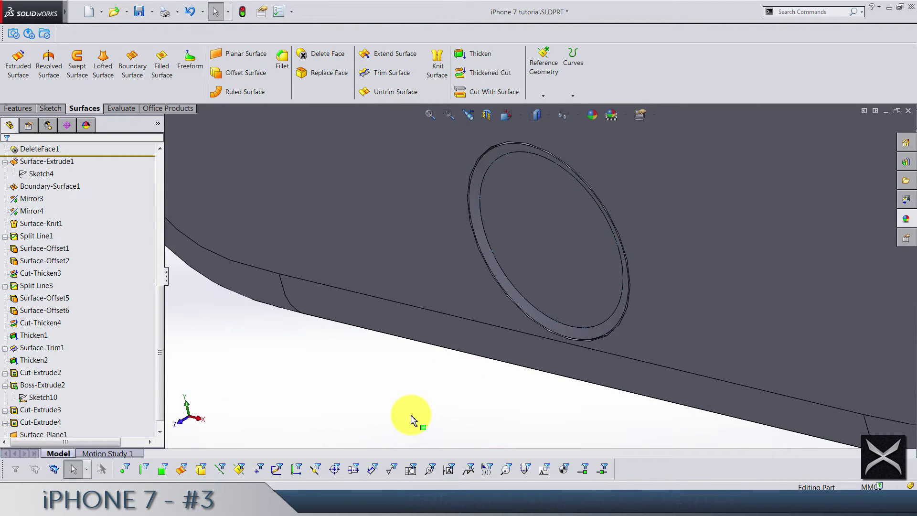
scroll(533, 248, up, 3)
scroll(542, 246, down, 1)
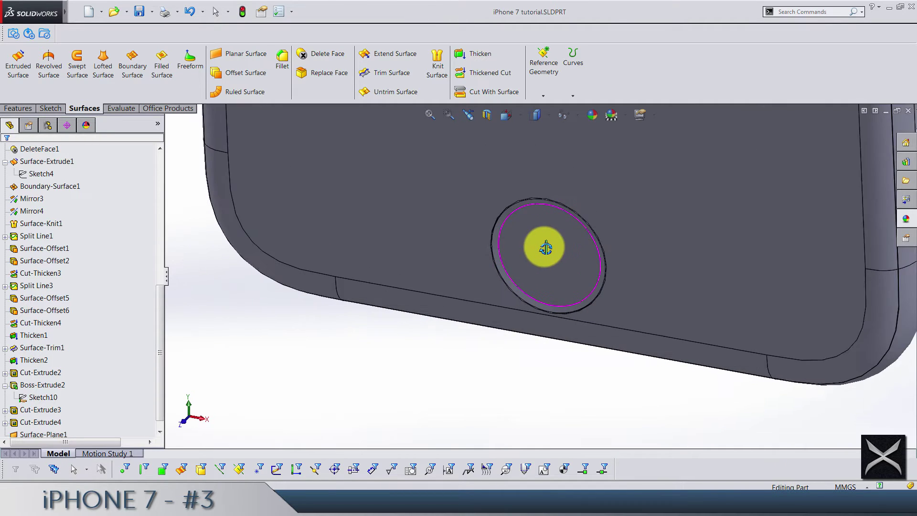
scroll(552, 209, up, 1)
scroll(545, 251, down, 2)
scroll(551, 341, up, 3)
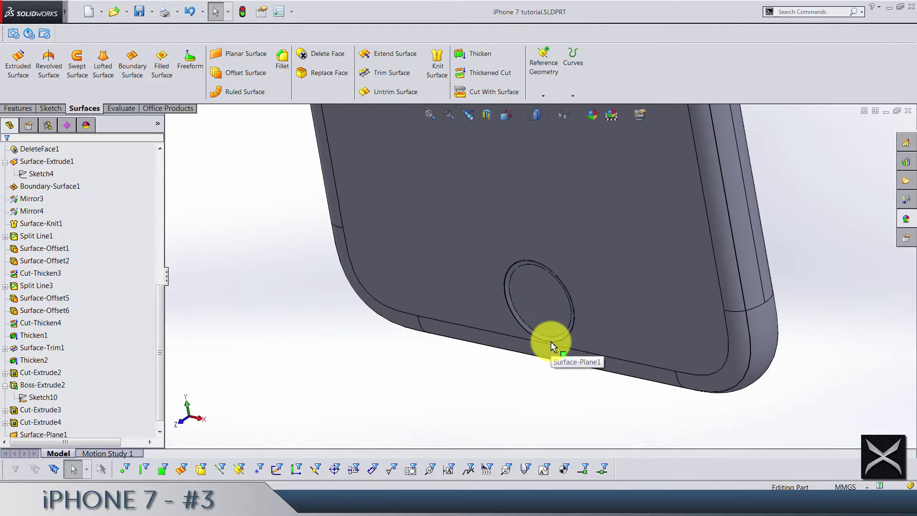
scroll(555, 294, down, 1)
scroll(554, 295, down, 2)
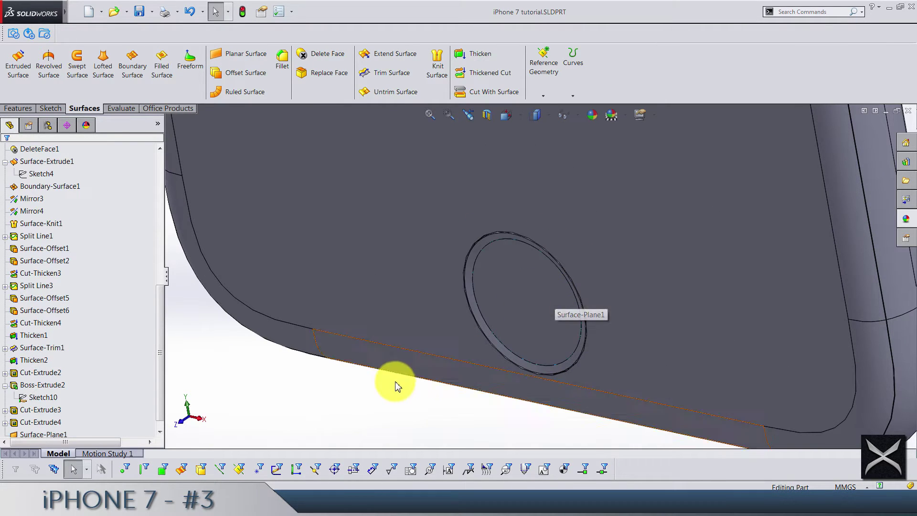
Check the new patch by selecting its circular edge and face with selection filters.
click(204, 470)
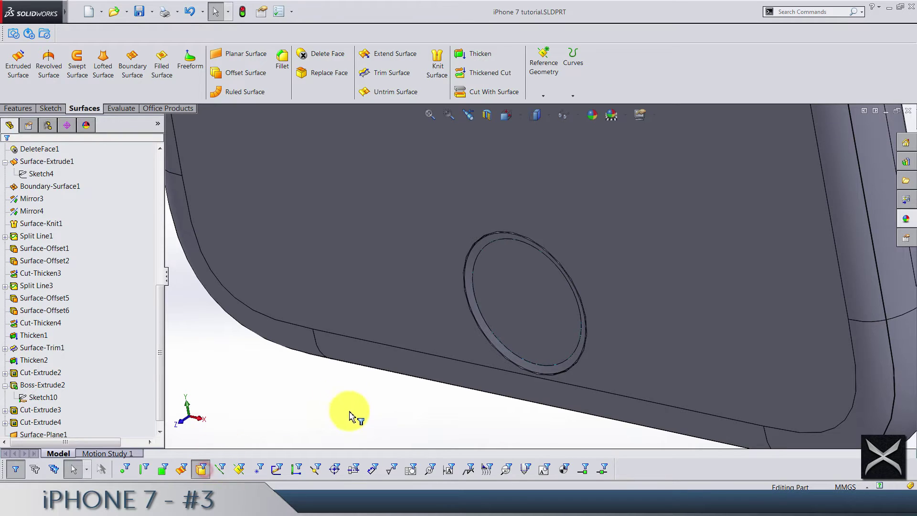
click(478, 322)
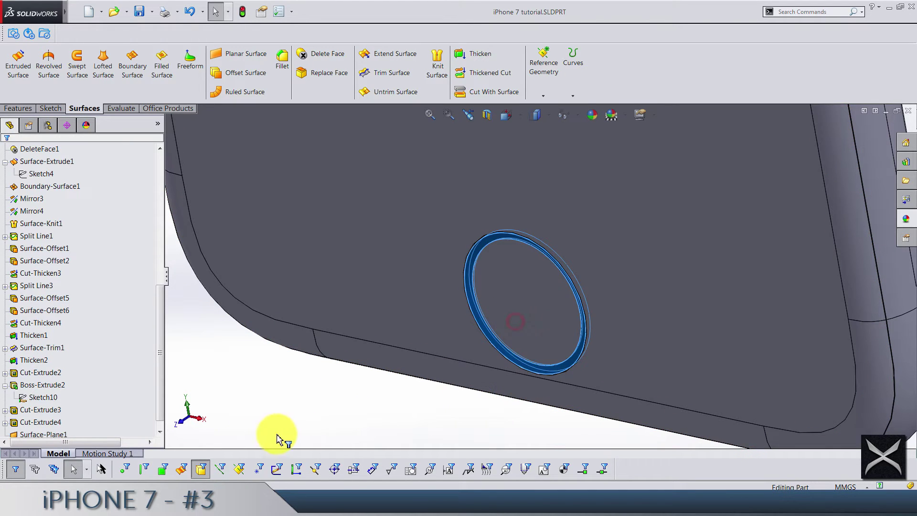
click(184, 473)
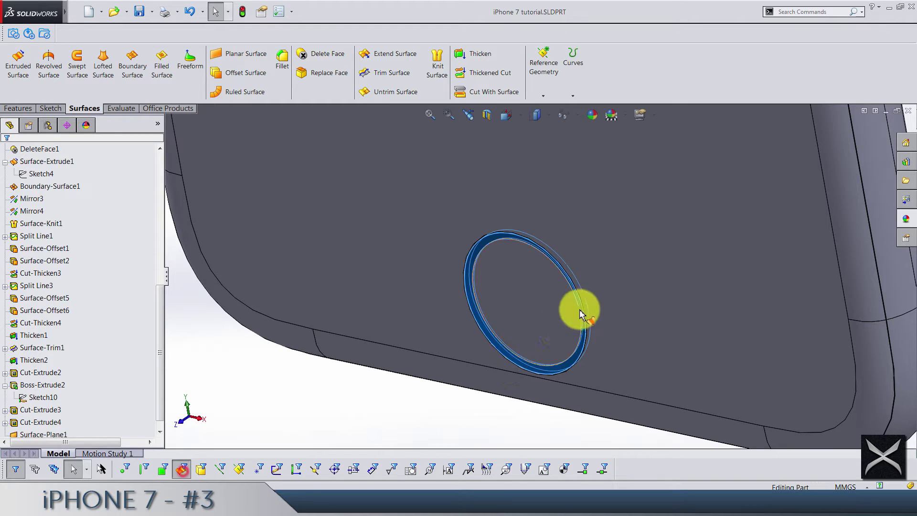
click(552, 308)
mouse_move(553, 307)
middle_down()
mouse_move(486, 338)
mouse_move(559, 303)
mouse_move(502, 287)
mouse_move(513, 287)
middle_up()
scroll(513, 287, down, 5)
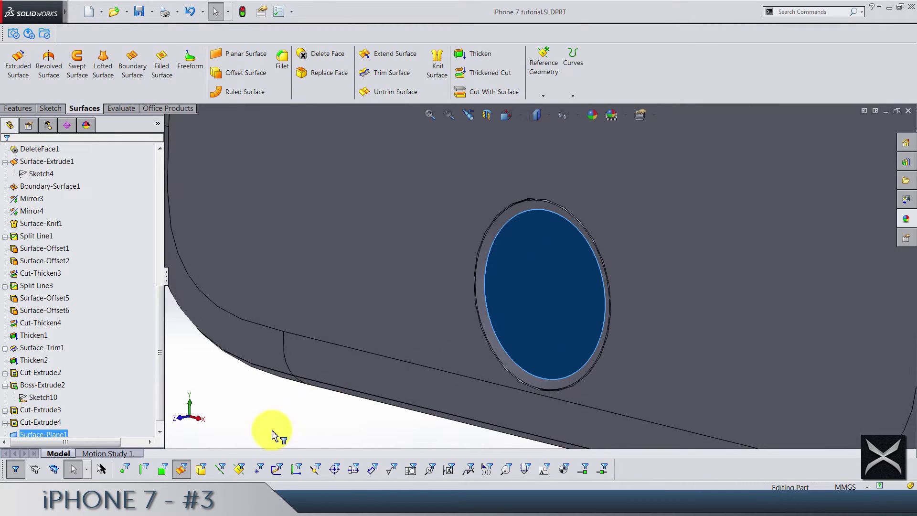
Clear the face filter, return to Features and view the phone from the Front.
click(184, 469)
click(279, 416)
scroll(419, 333, up, 3)
scroll(420, 335, up, 2)
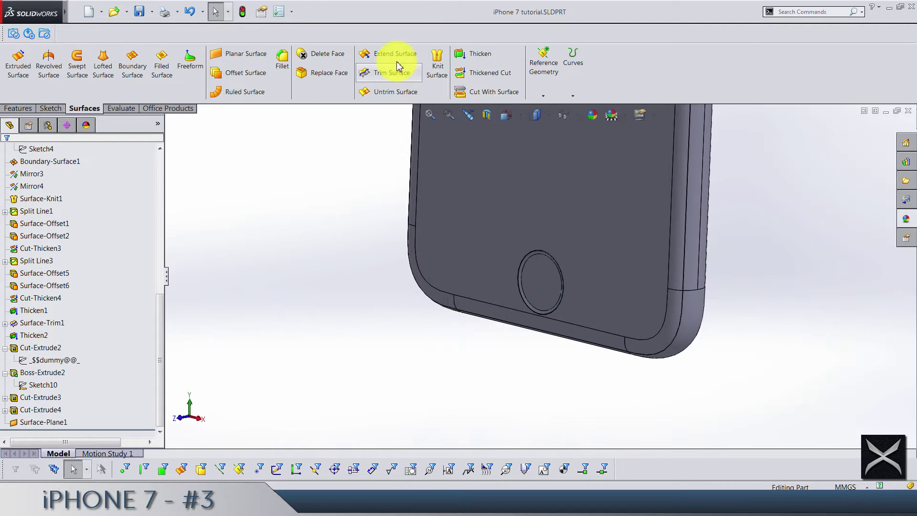
scroll(389, 58, up, 2)
click(517, 122)
click(531, 174)
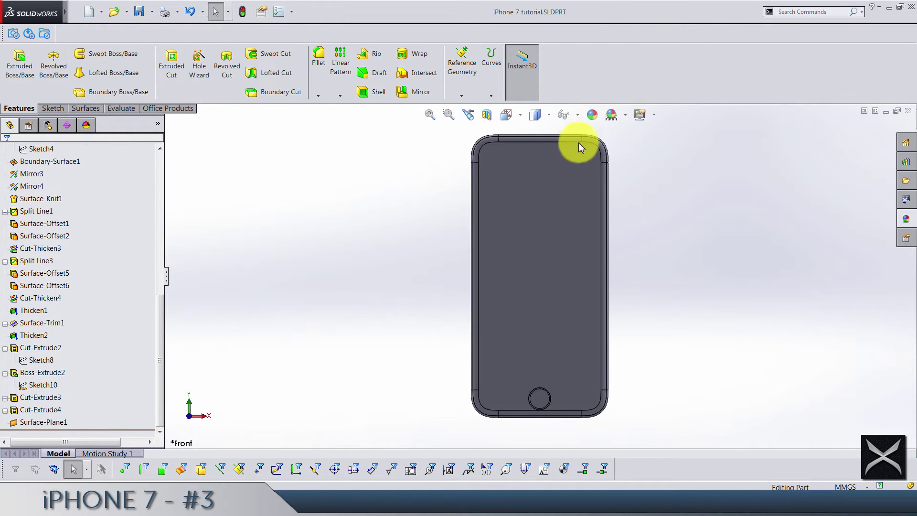
Draw a Centerpoint Straight Slot near the top of the front face in Sketch12.
click(572, 163)
click(587, 153)
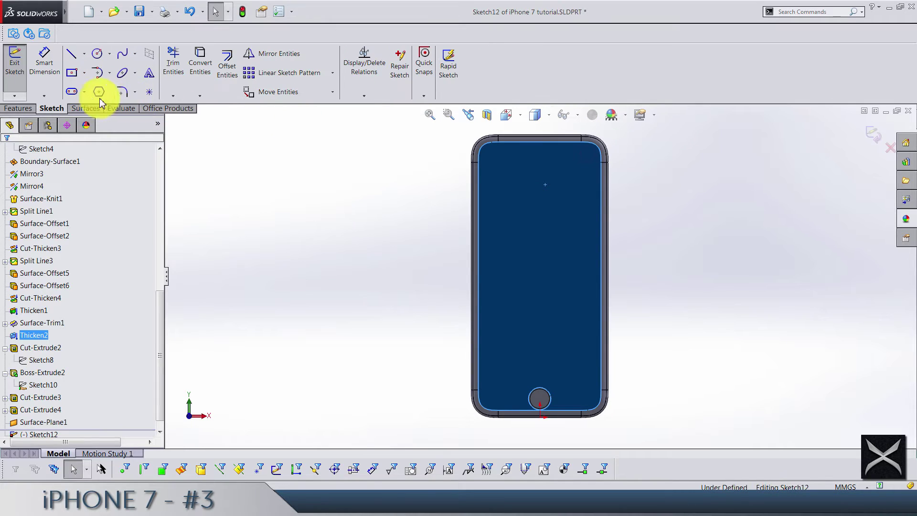
click(85, 98)
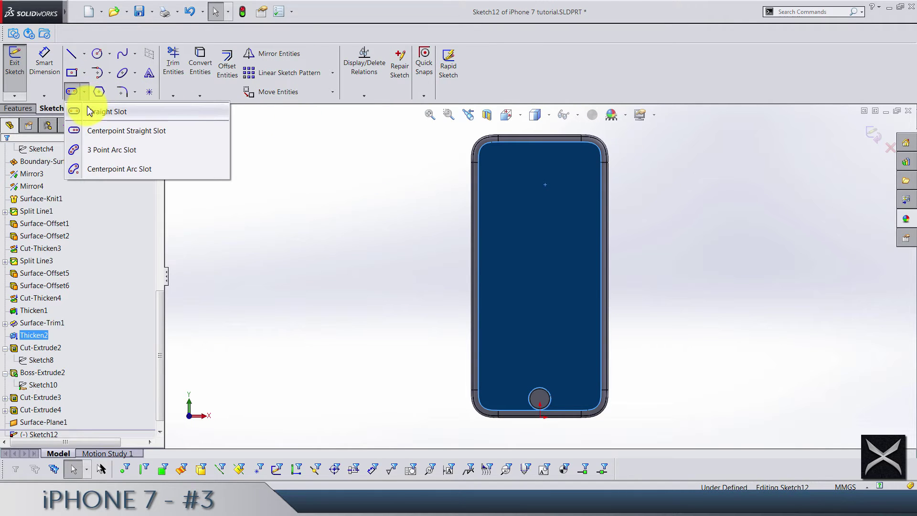
click(93, 131)
click(514, 187)
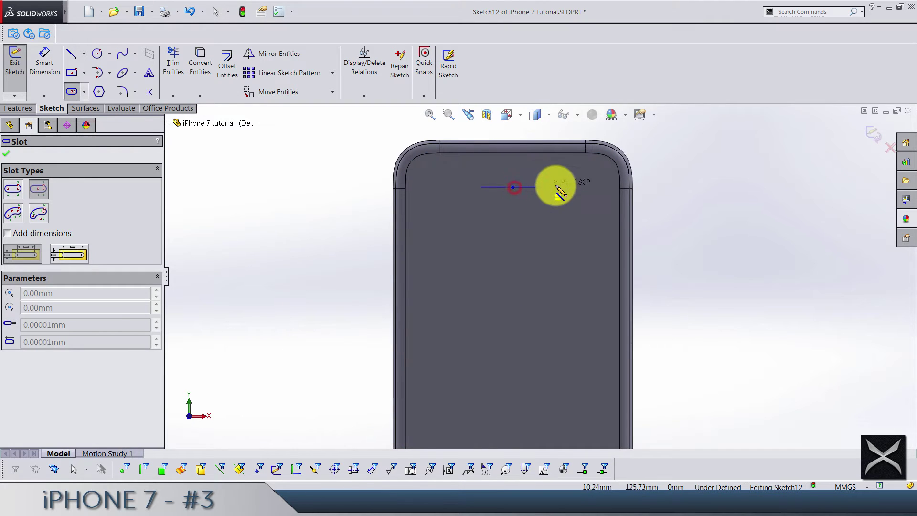
click(556, 187)
key(Escape)
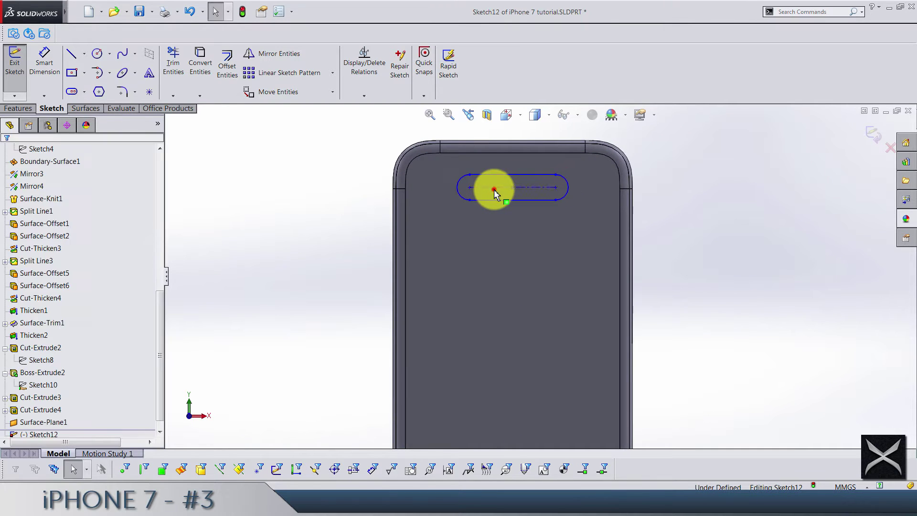
Make the slot's centre point Vertical with the origin.
click(491, 188)
click(299, 180)
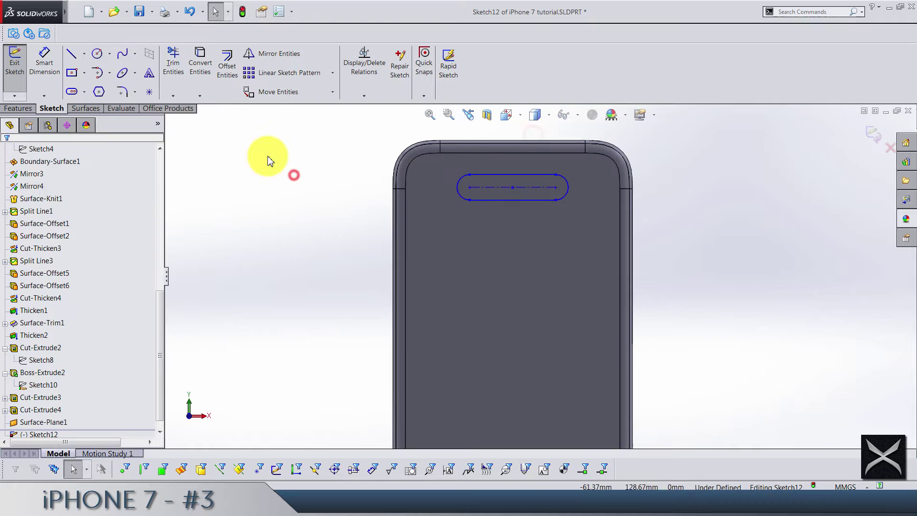
click(512, 188)
scroll(527, 287, up, 5)
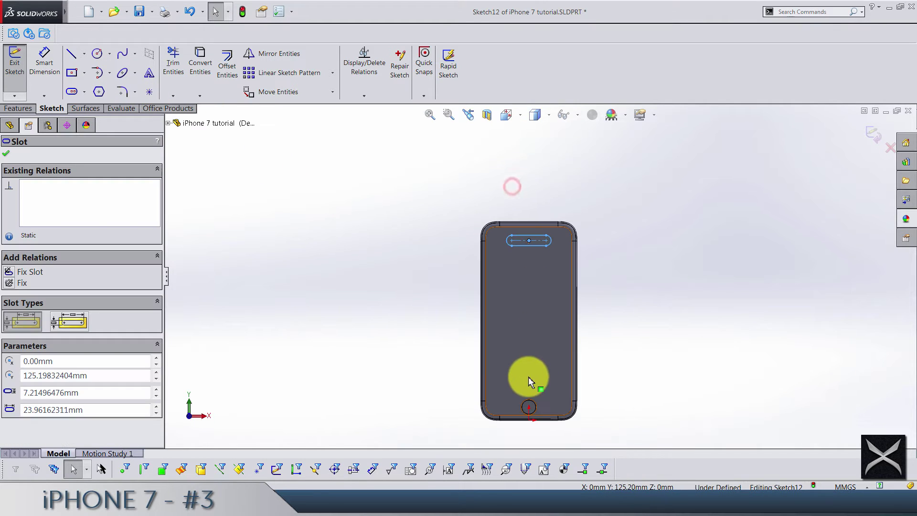
ctrl+click(531, 425)
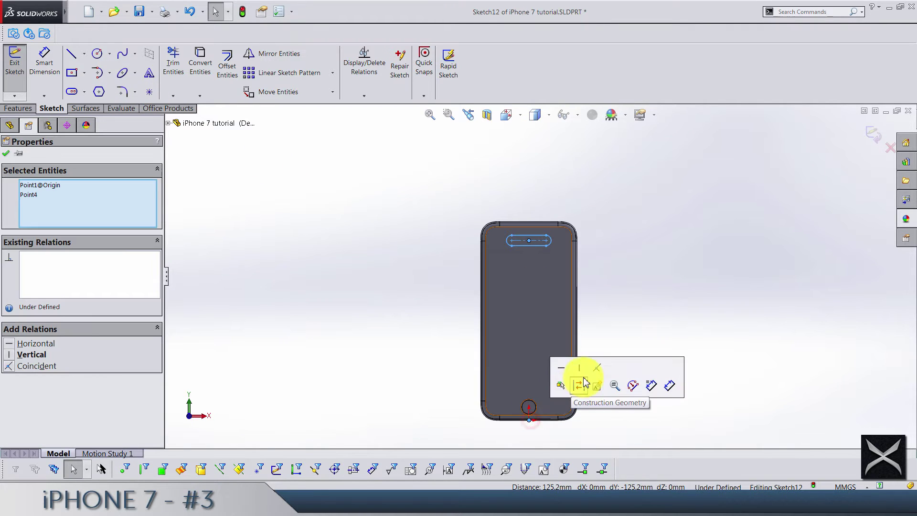
click(581, 380)
click(606, 297)
scroll(589, 273, down, 3)
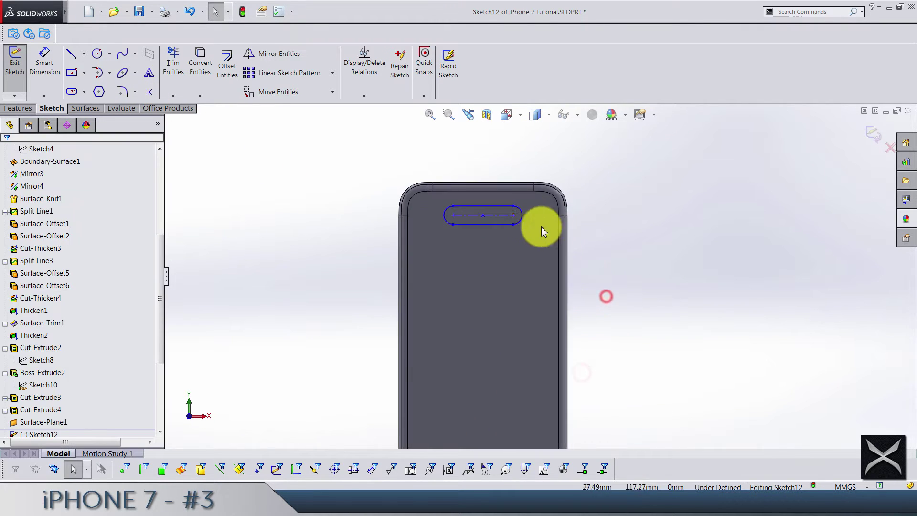
click(482, 218)
click(331, 223)
Dimension the slot's end radius to 0.60 mm.
click(44, 62)
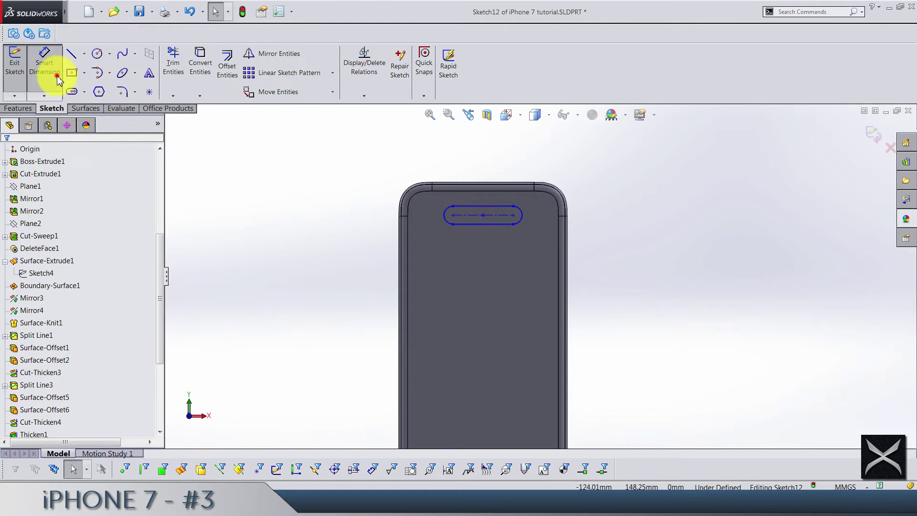
click(525, 216)
click(676, 198)
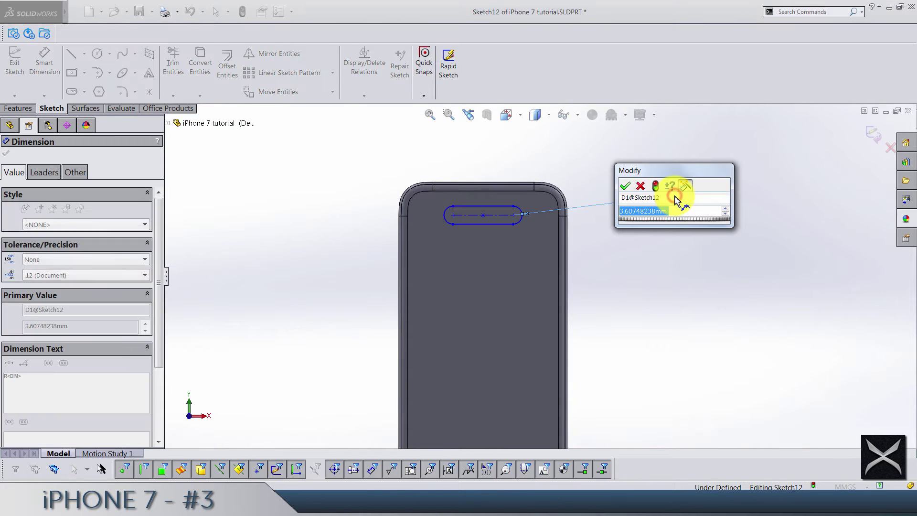
text(0.6)
key(Return)
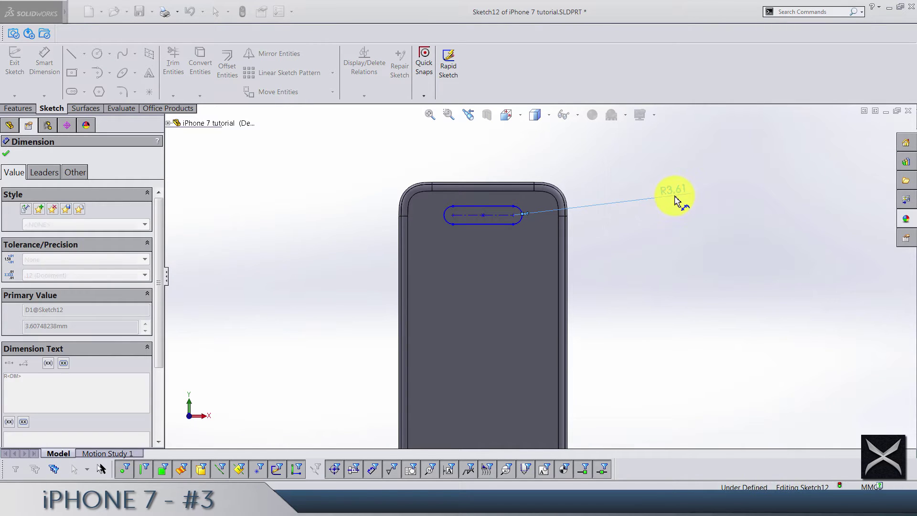
click(673, 234)
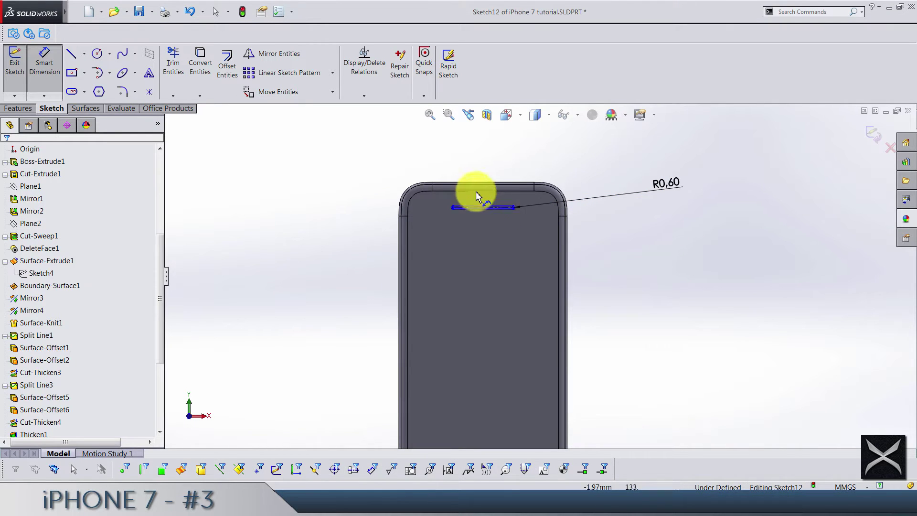
scroll(476, 191, down, 3)
Draw a construction centerline between the slot's arc centres.
click(84, 53)
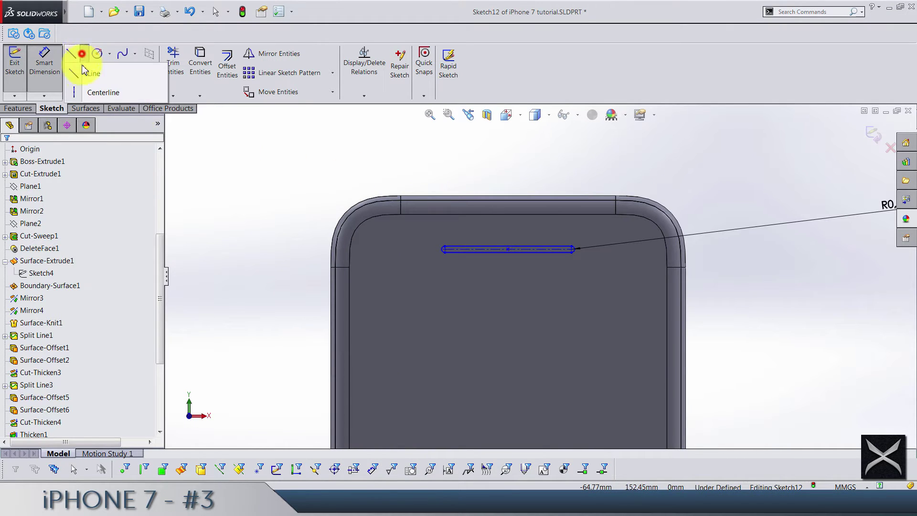
click(82, 89)
scroll(491, 246, down, 2)
scroll(405, 240, down, 2)
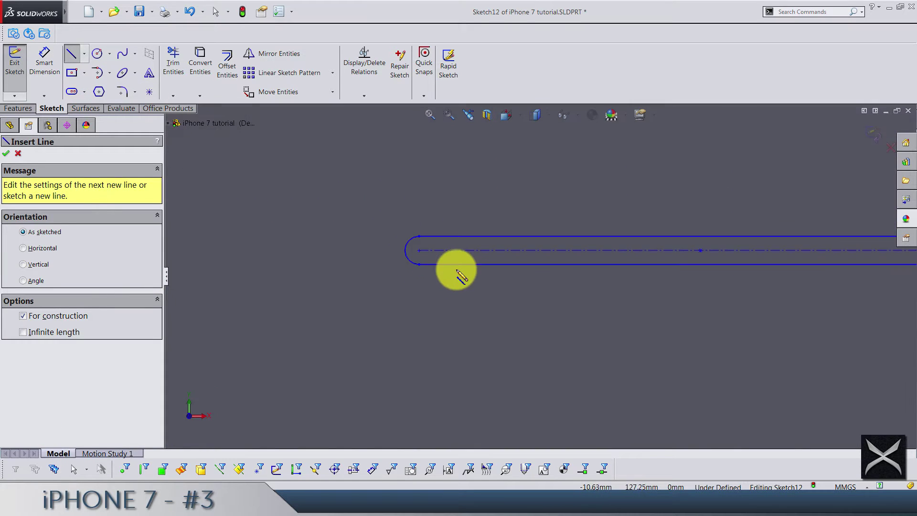
scroll(430, 269, down, 3)
click(400, 250)
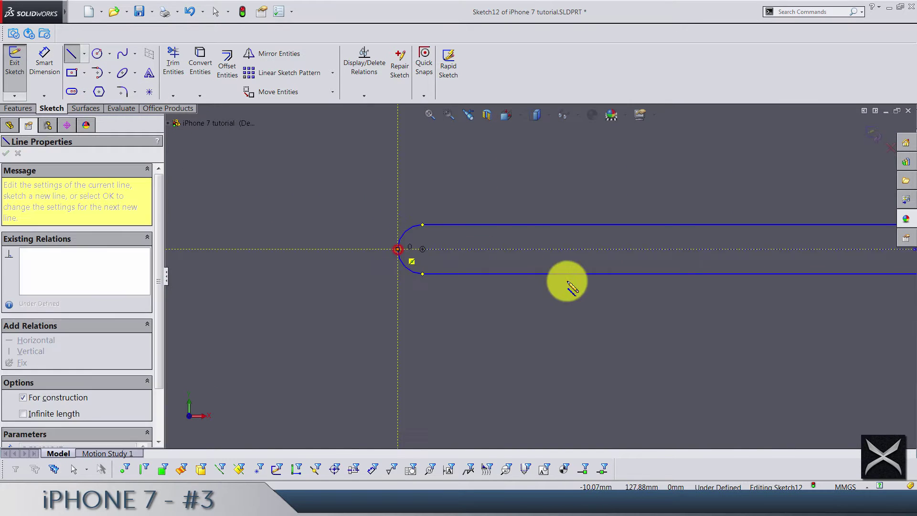
scroll(737, 280, up, 2)
scroll(742, 281, up, 1)
scroll(602, 262, down, 2)
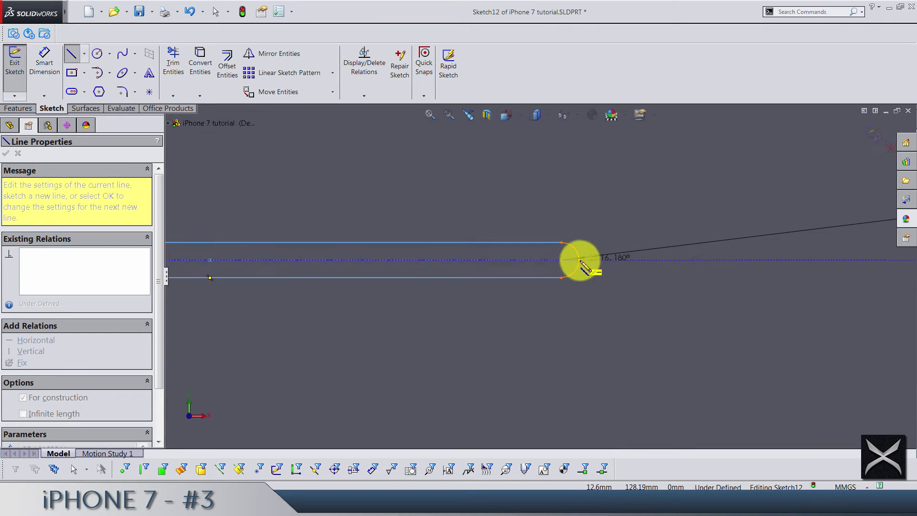
click(584, 263)
key(Escape)
scroll(477, 272, up, 2)
scroll(476, 273, up, 1)
Dimension the slot length to 10.70 mm.
click(42, 71)
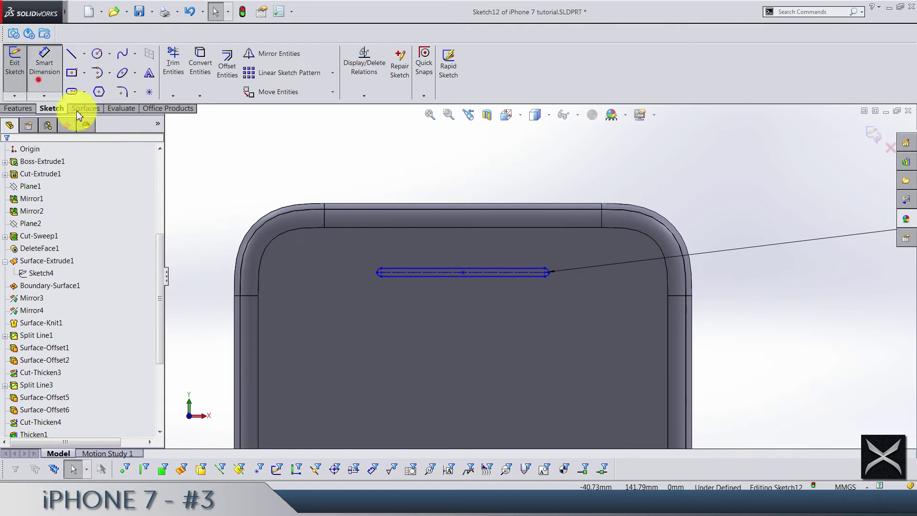
click(378, 273)
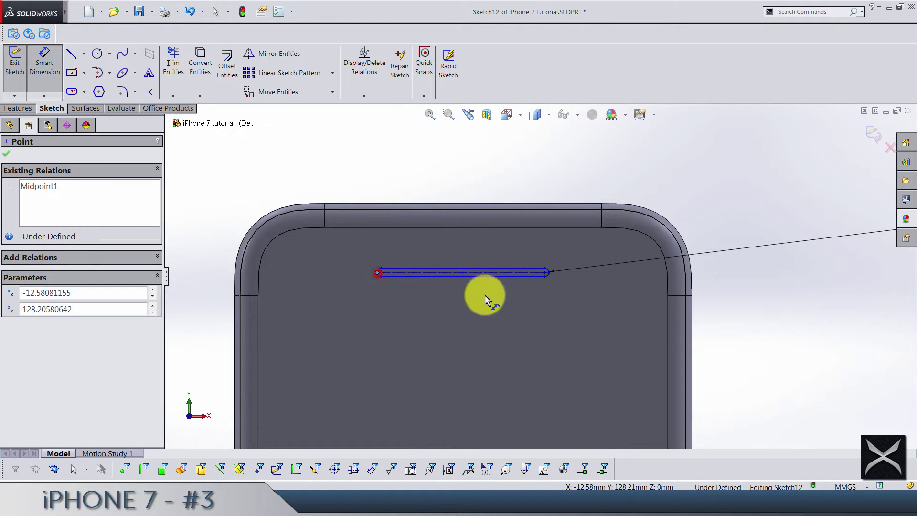
click(550, 274)
click(475, 167)
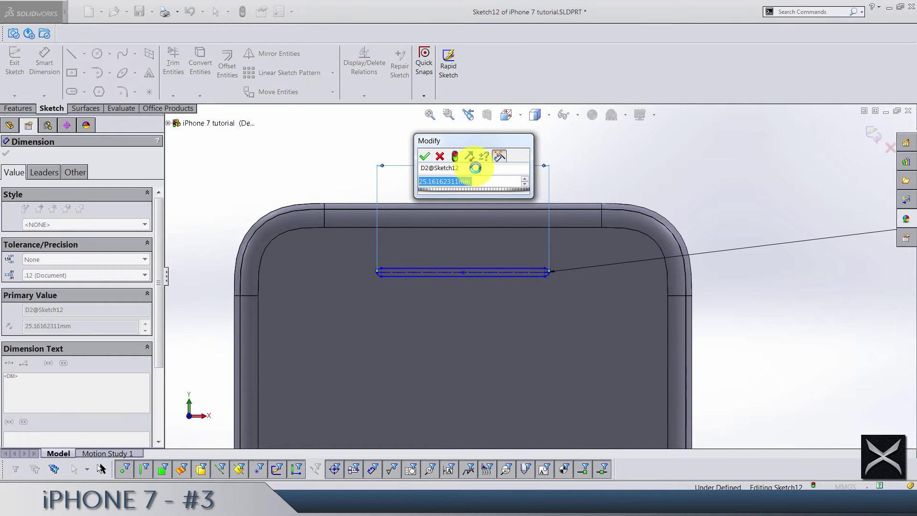
text(10.7)
key(Return)
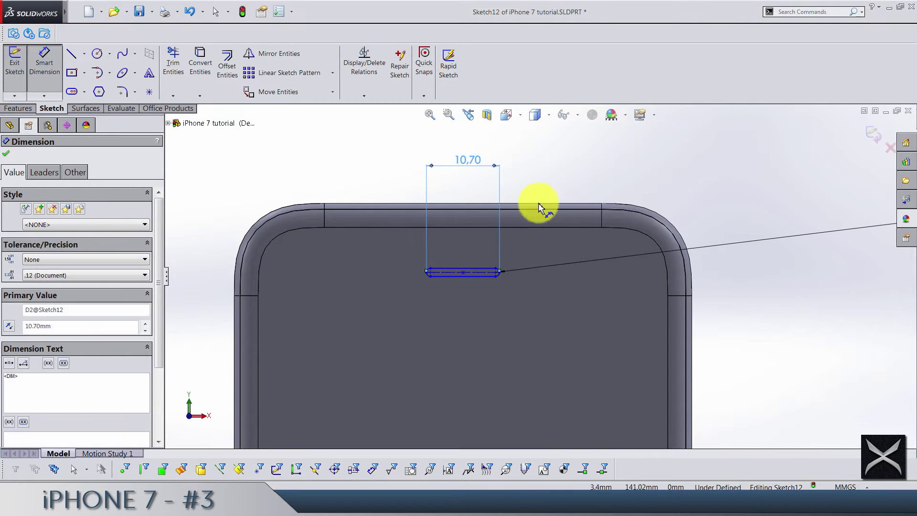
click(441, 276)
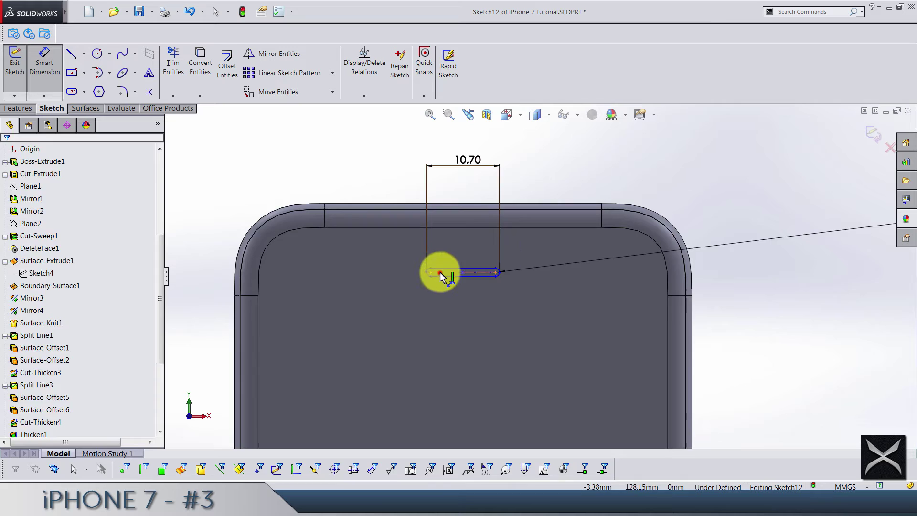
scroll(458, 323, down, 3)
scroll(502, 401, down, 3)
scroll(530, 359, up, 3)
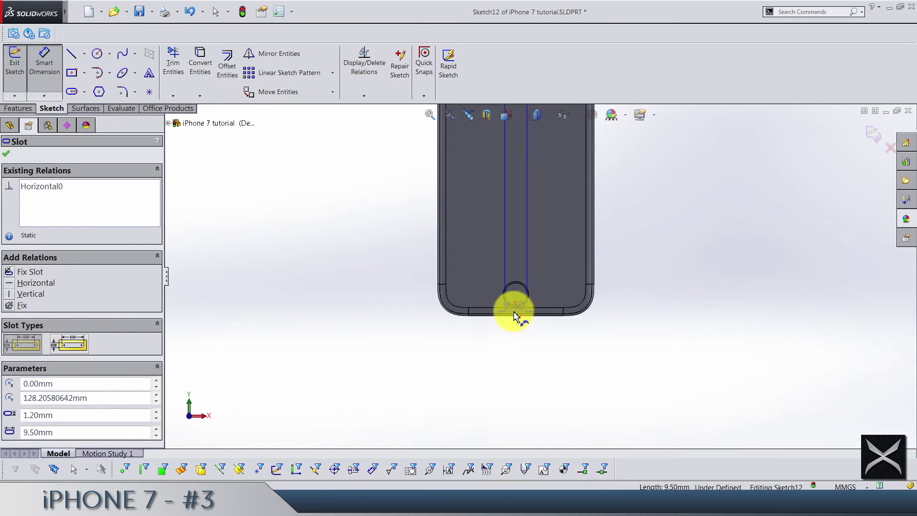
click(368, 311)
scroll(393, 239, down, 3)
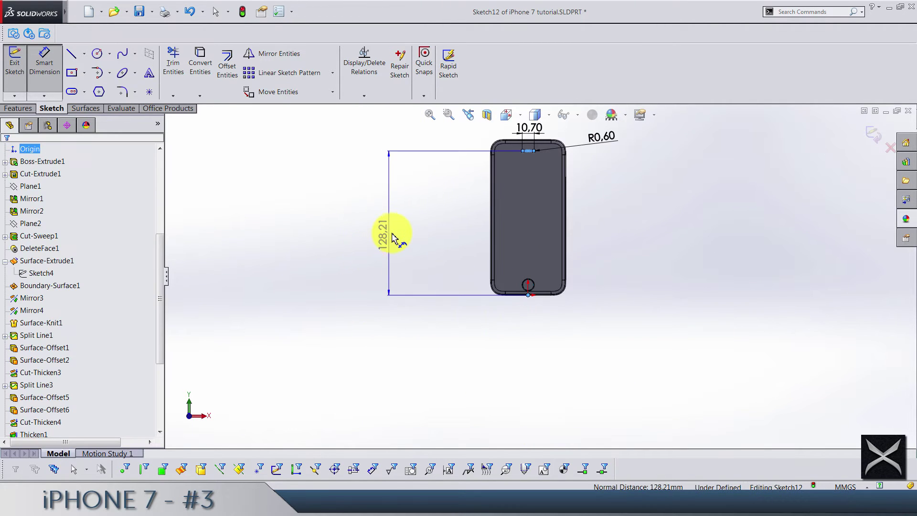
Dimension the slot 129.20 mm above the phone bottom and exit the sketch.
click(394, 239)
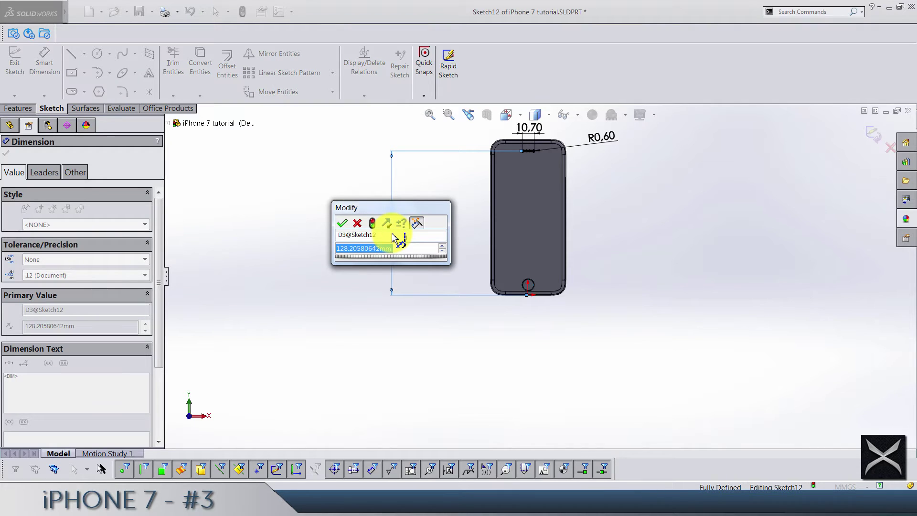
text(129.2)
key(Return)
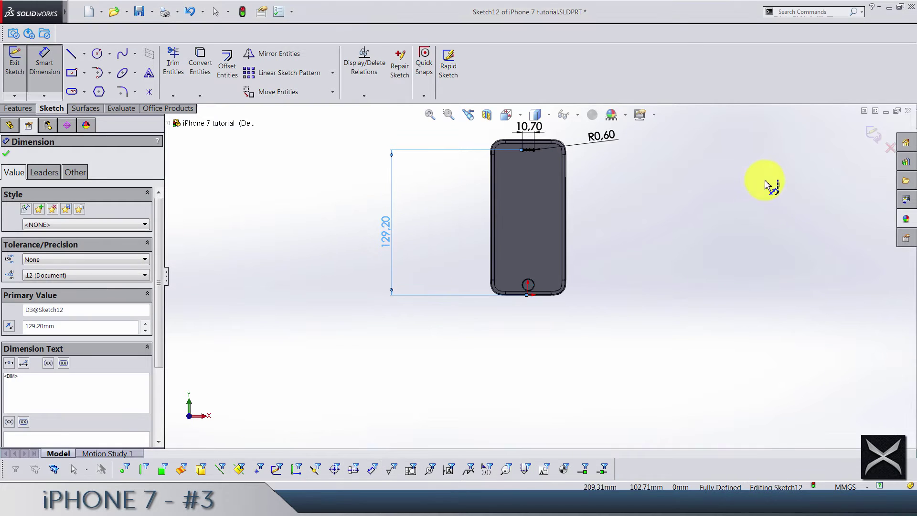
click(865, 149)
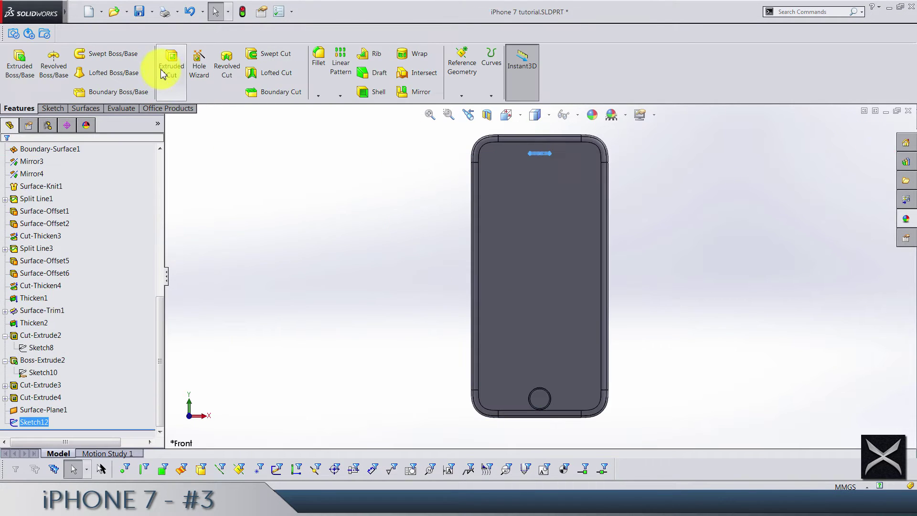
Cut the slot 0.55 mm Blind into the phone body only as Cut-Extrude5.
middle_drag(409, 205, 487, 167)
scroll(536, 148, down, 5)
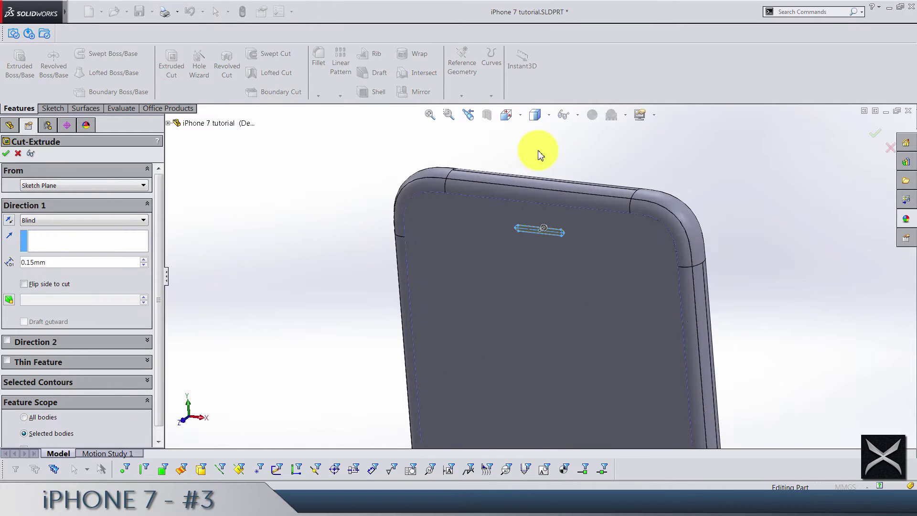
middle_drag(536, 147, 565, 162)
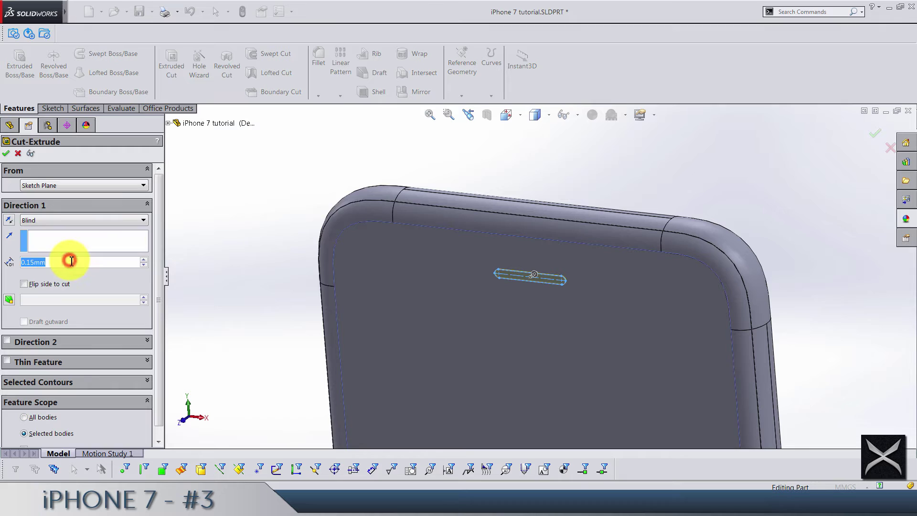
text(0.55)
key(Return)
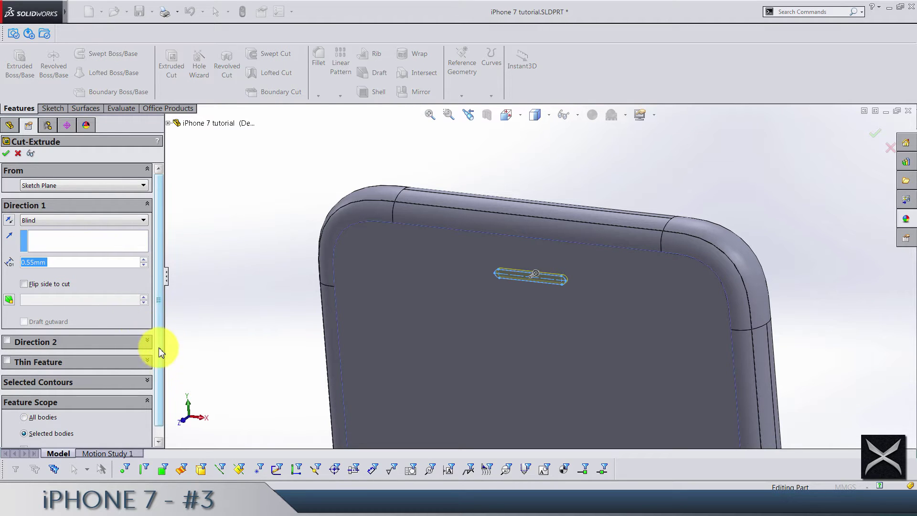
scroll(158, 348, down, 1)
click(25, 437)
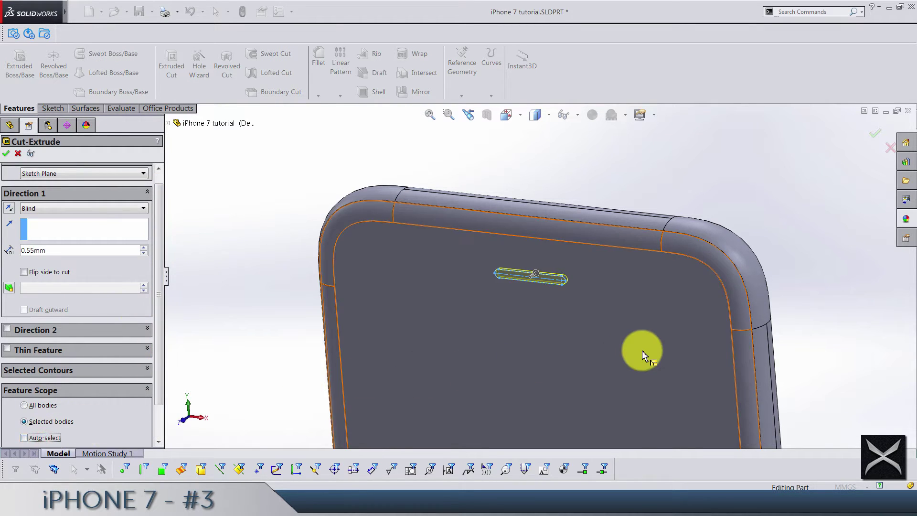
click(642, 350)
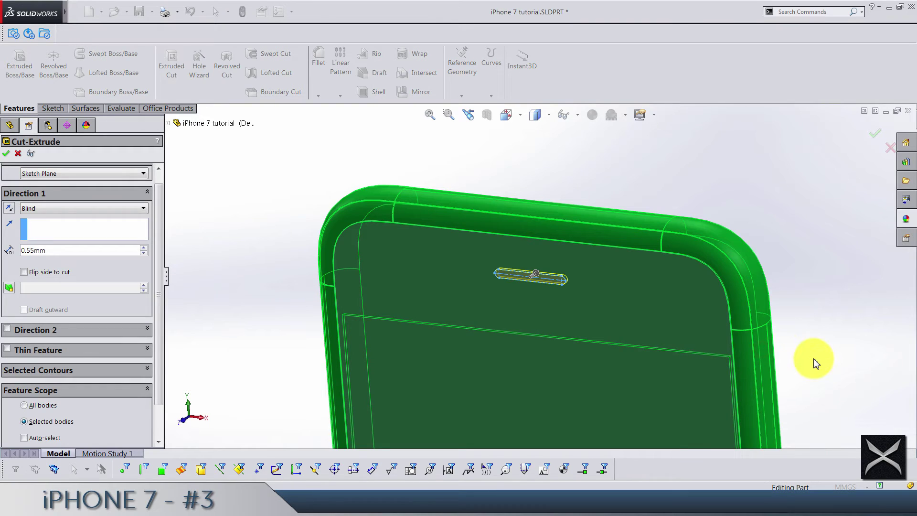
key(Return)
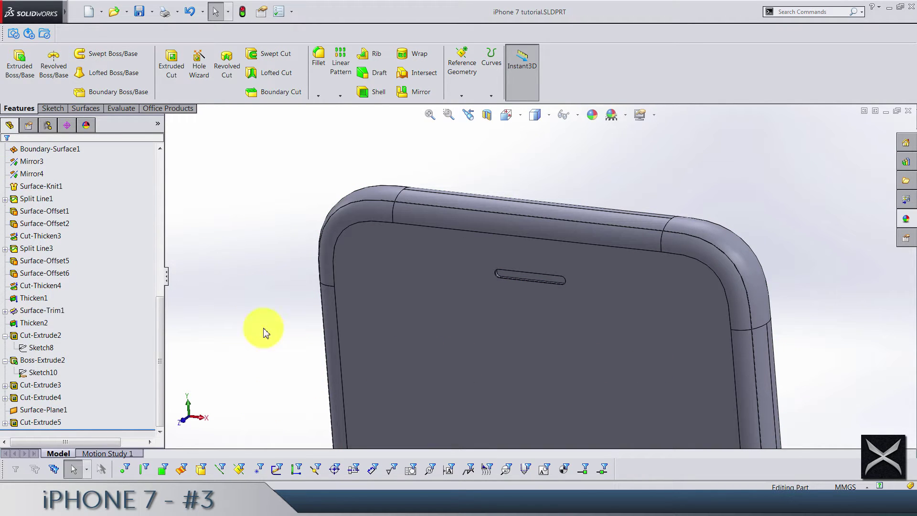
Add a 0.1 mm Fillet1 on the earpiece slot's rim edge, not its face.
click(318, 57)
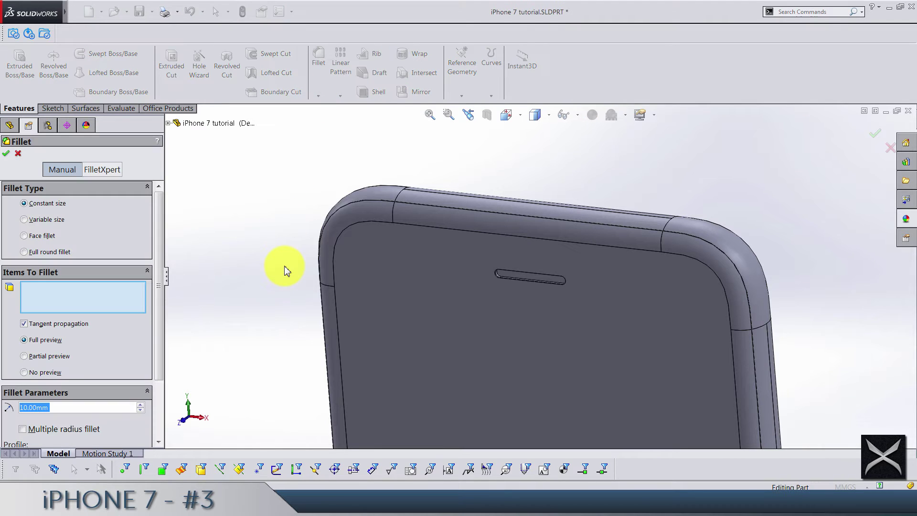
text(0.1)
key(Return)
scroll(438, 287, down, 5)
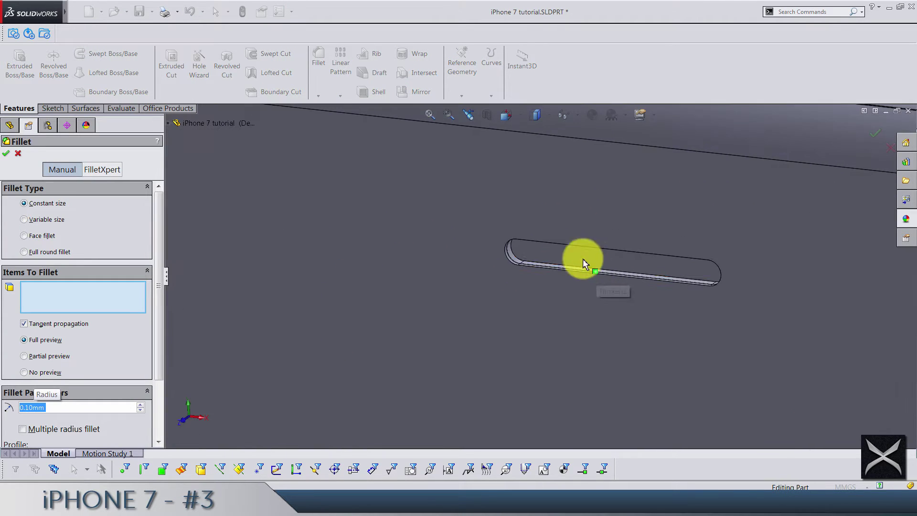
scroll(583, 259, down, 3)
scroll(501, 273, down, 3)
scroll(487, 301, down, 2)
click(487, 302)
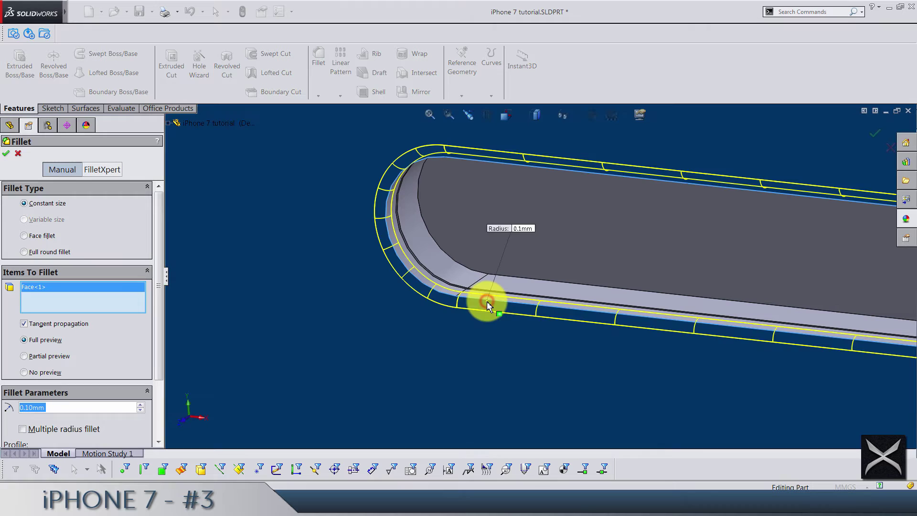
click(477, 320)
click(481, 304)
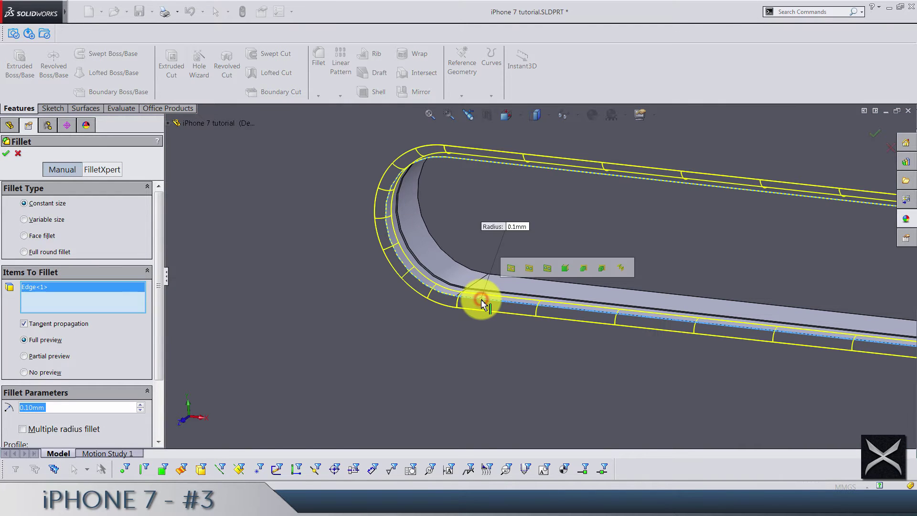
key(Return)
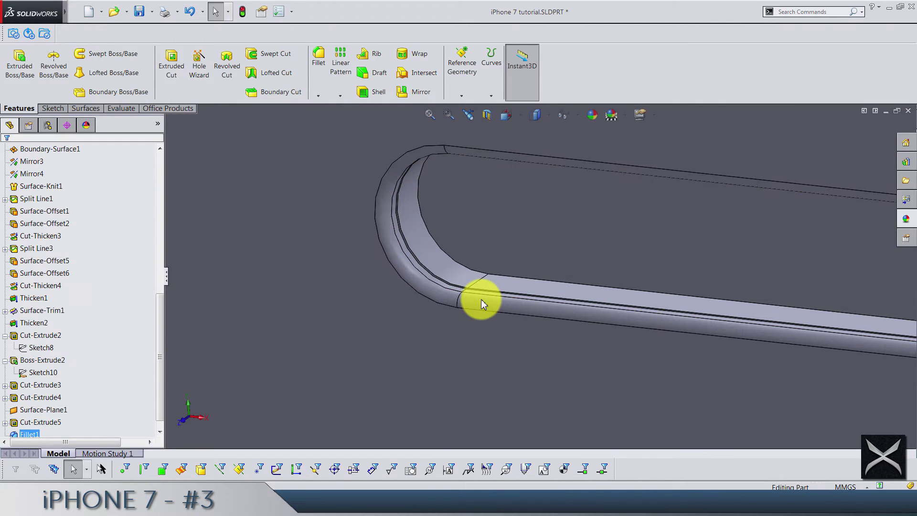
scroll(481, 304, up, 5)
scroll(537, 207, up, 3)
click(537, 208)
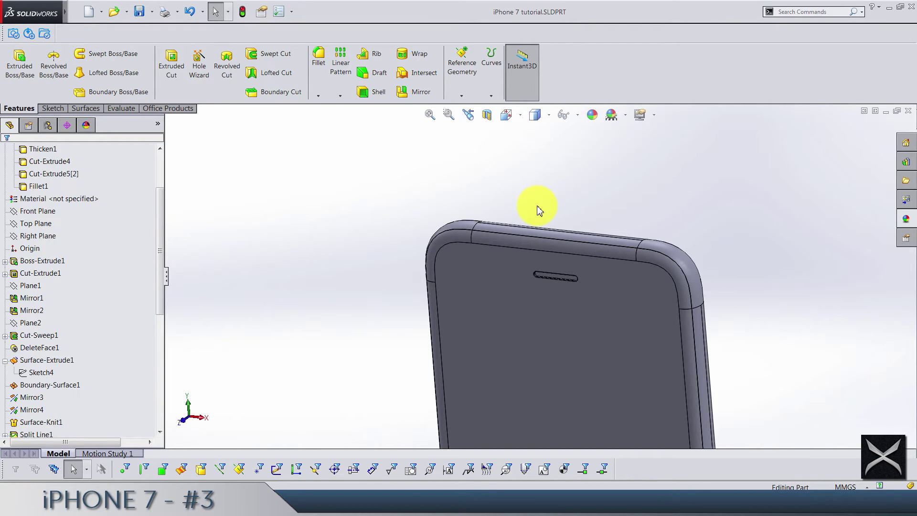
scroll(610, 241, down, 3)
scroll(348, 410, down, 3)
scroll(501, 277, down, 5)
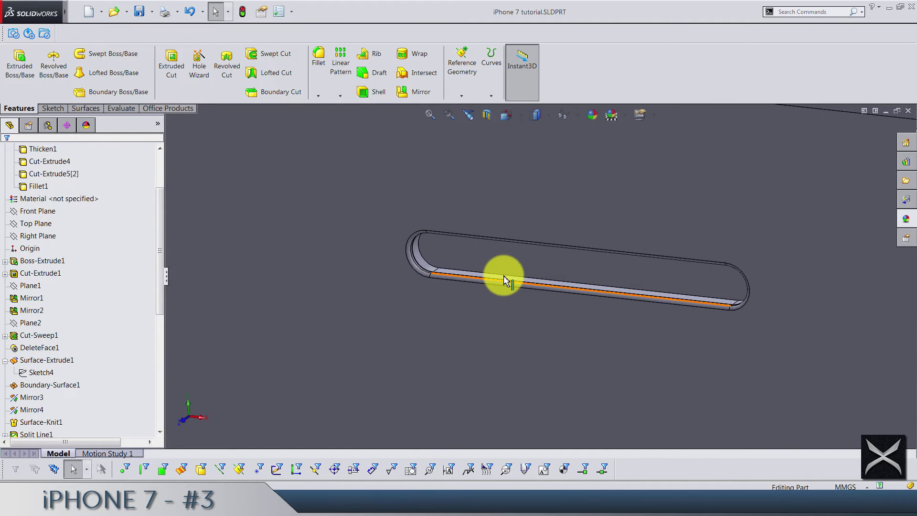
Offset a surface 0.05 mm from the earpiece slot's floor face.
click(504, 269)
click(85, 108)
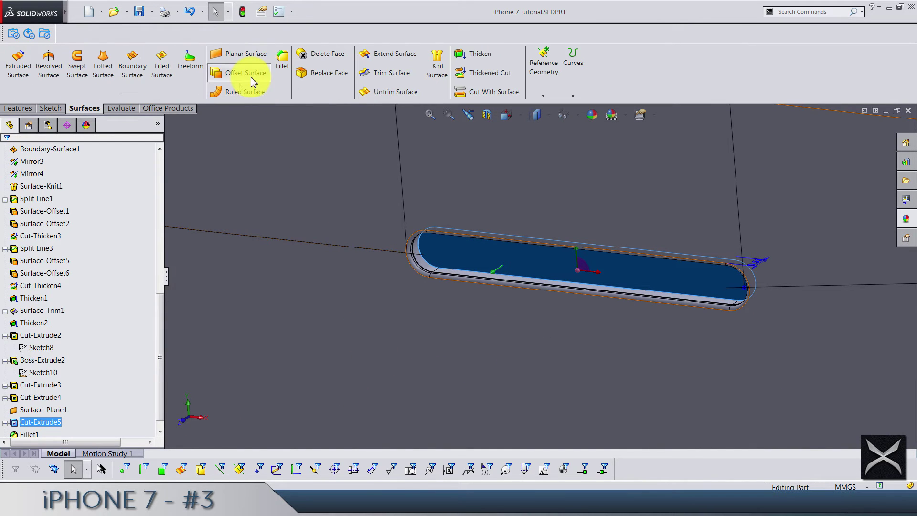
click(246, 73)
click(119, 228)
text(0.05)
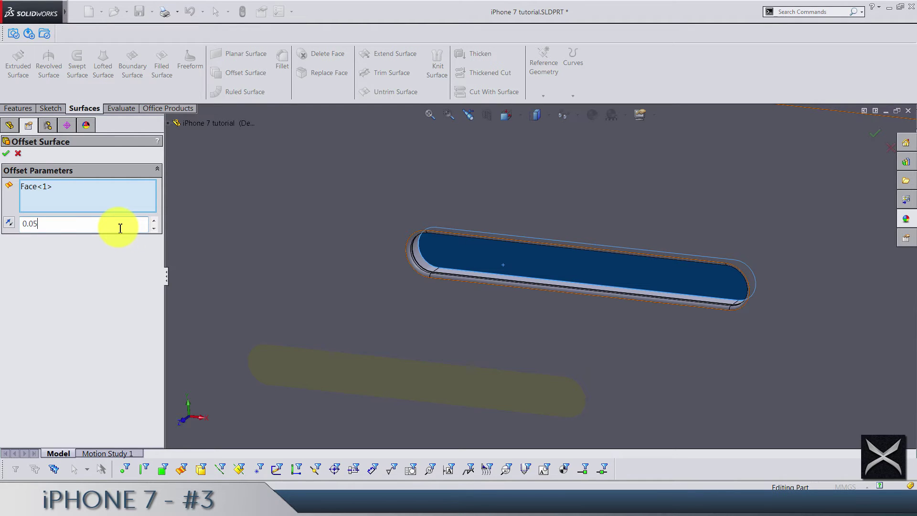
key(Return)
middle_drag(482, 265, 475, 272)
scroll(475, 273, down, 3)
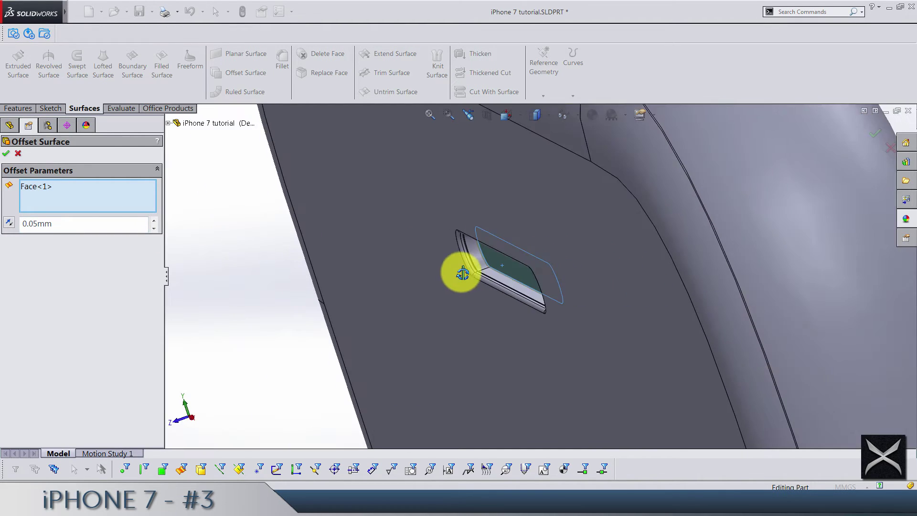
scroll(461, 266, up, 3)
key(Return)
scroll(483, 272, up, 5)
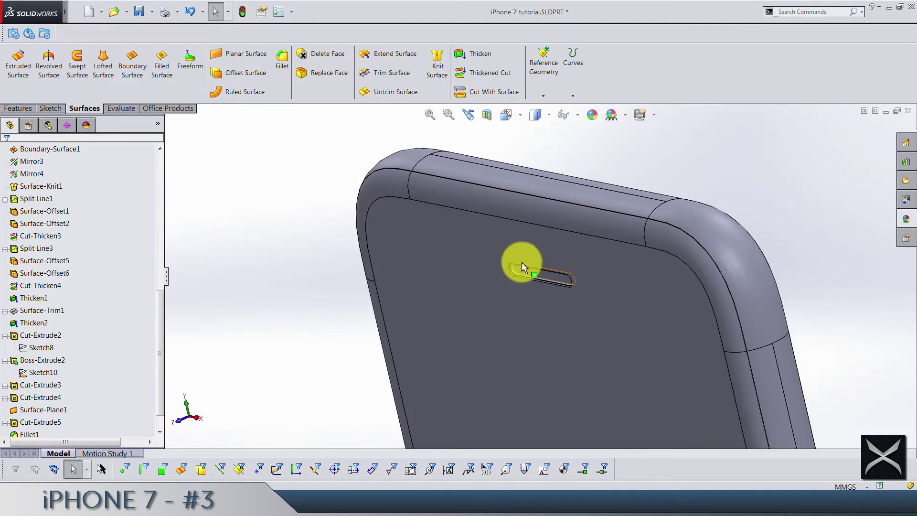
Save the part, then restrict selection to faces and pick a flat model face.
key(ctrl+s)
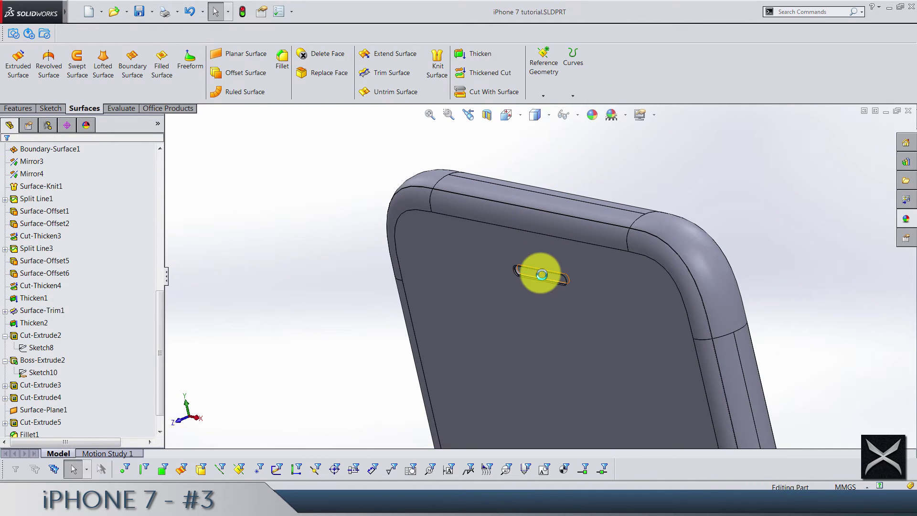
scroll(537, 270, down, 3)
scroll(509, 287, down, 3)
mouse_move(512, 267)
middle_down()
mouse_move(552, 229)
mouse_move(606, 222)
mouse_move(627, 234)
middle_up()
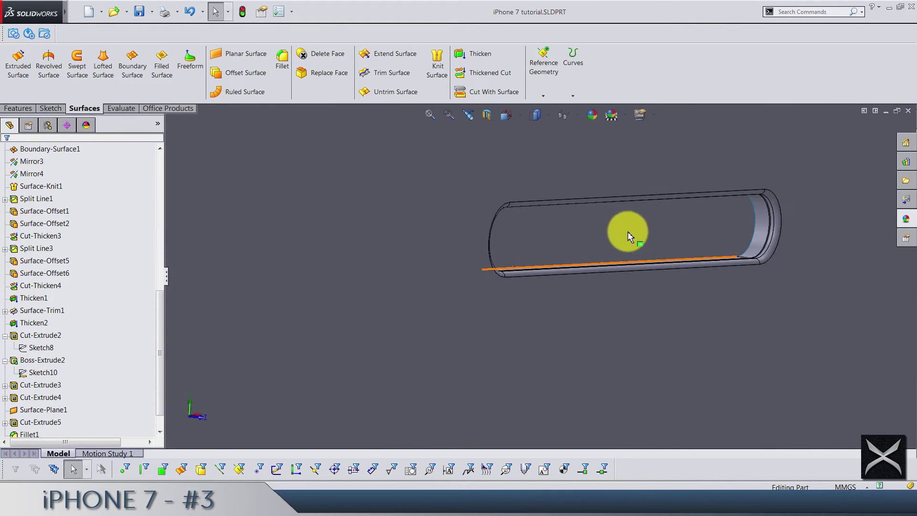
click(189, 471)
click(539, 246)
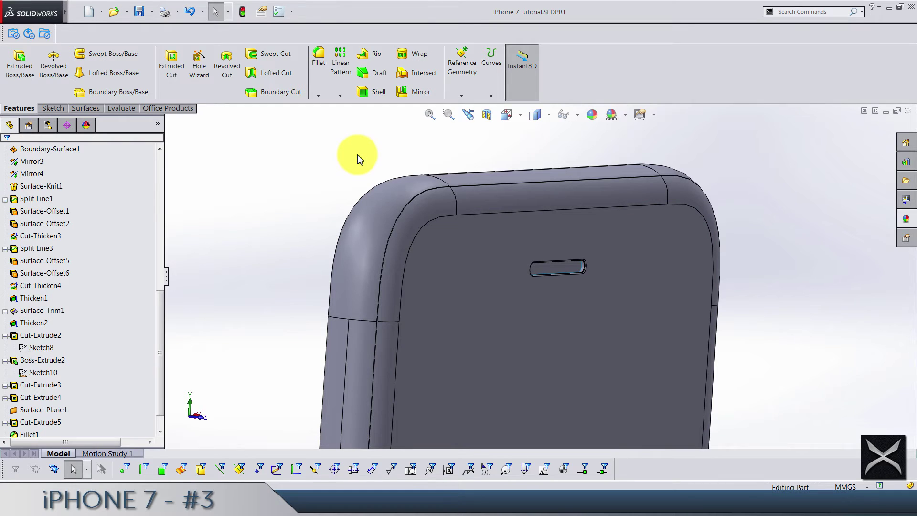
scroll(437, 163, up, 3)
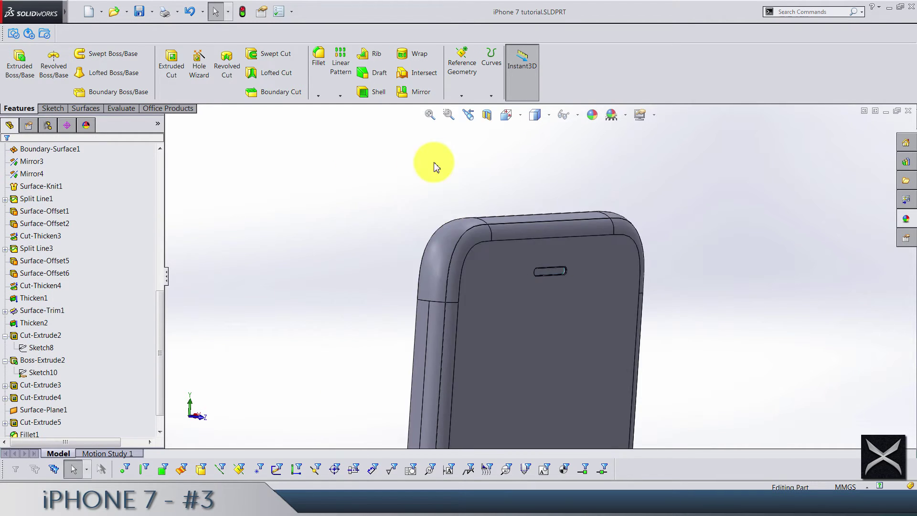
Sketch a small circle near the upper left of the flat back face and exit as Sketch13.
mouse_move(437, 164)
middle_down()
mouse_move(510, 226)
mouse_move(388, 277)
middle_up()
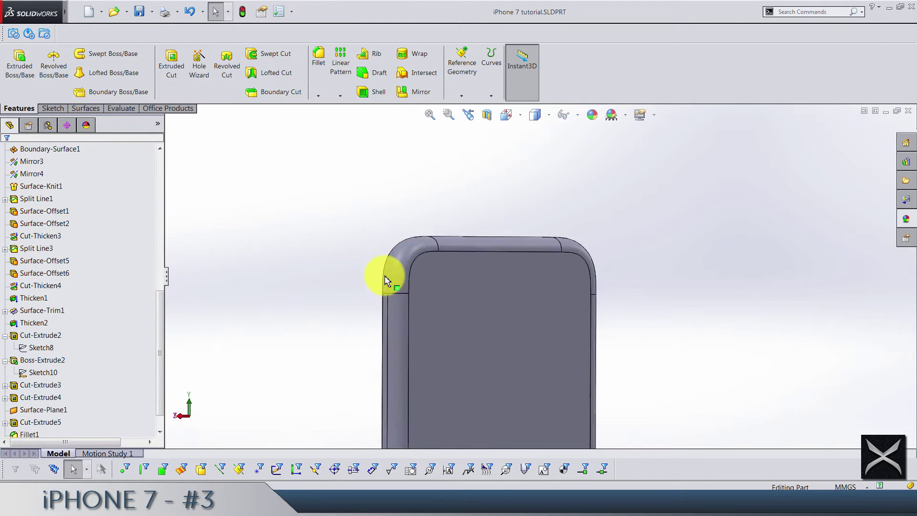
scroll(409, 269, down, 2)
scroll(466, 280, down, 2)
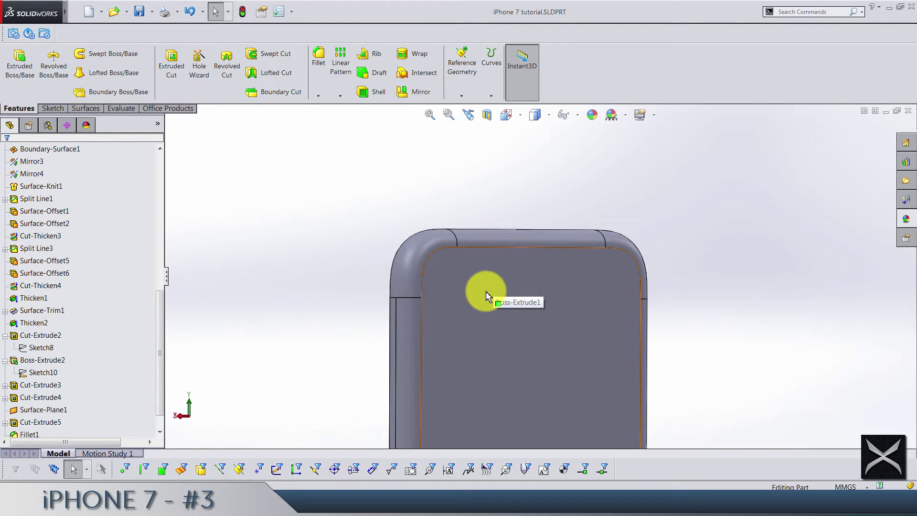
click(486, 290)
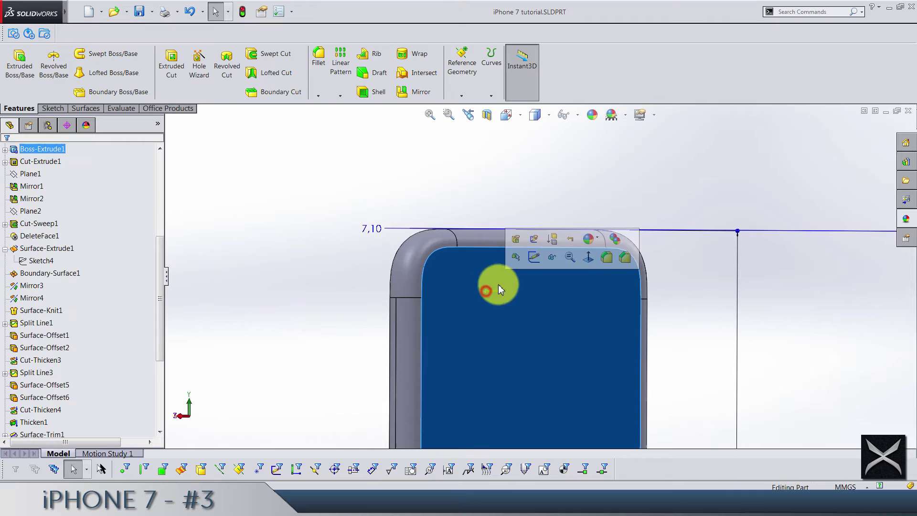
click(527, 258)
click(100, 55)
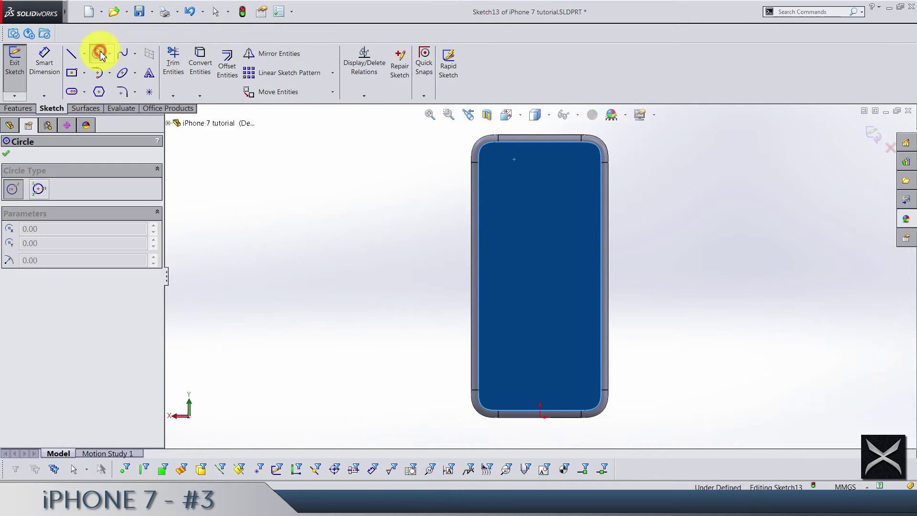
click(508, 204)
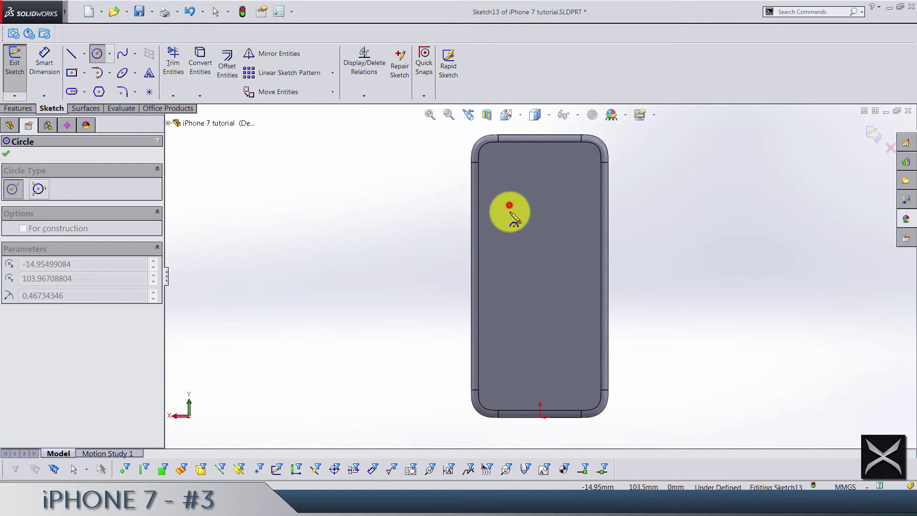
click(518, 215)
key(Escape)
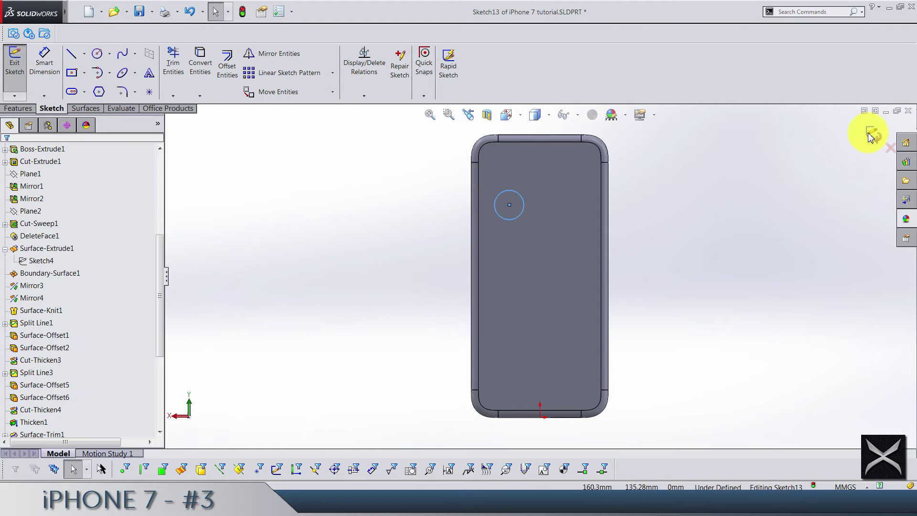
click(869, 137)
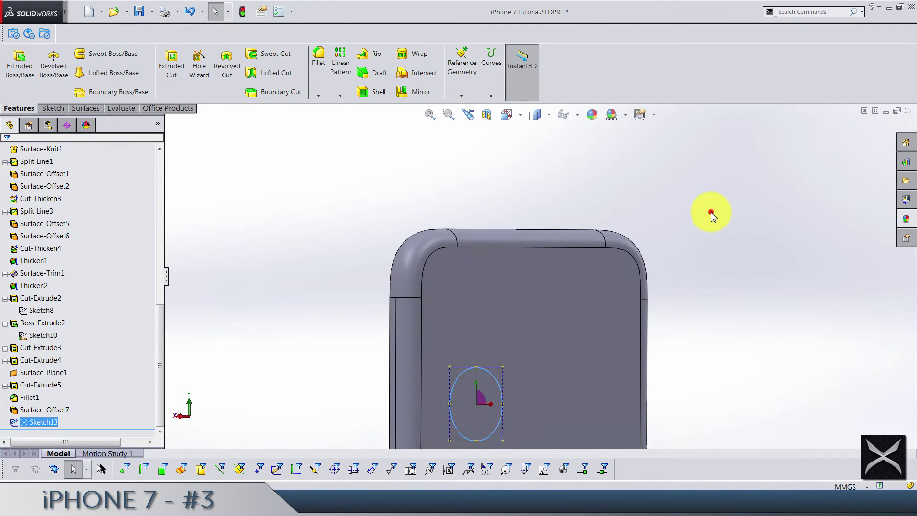
scroll(111, 325, up, 5)
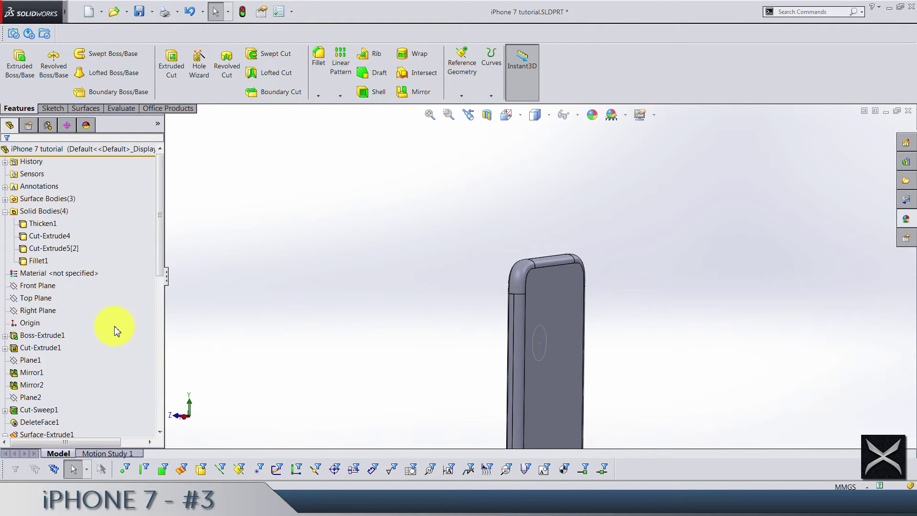
click(33, 361)
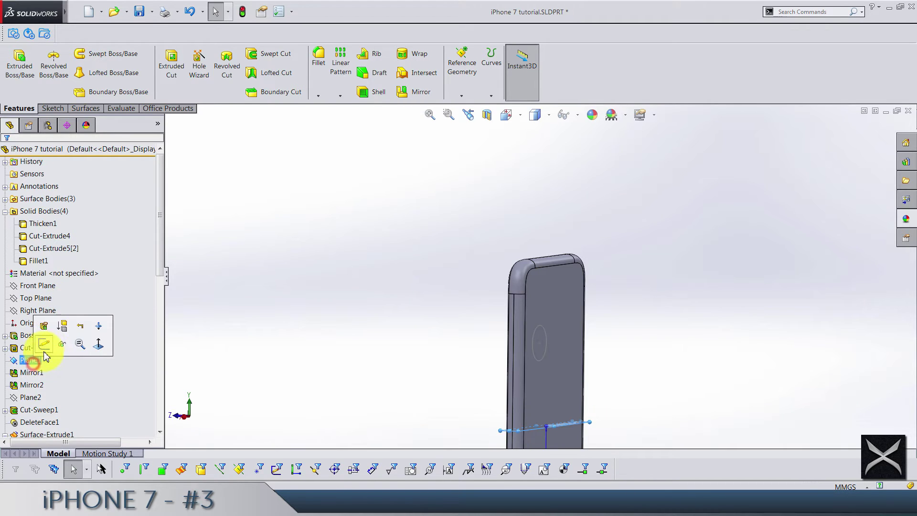
click(225, 298)
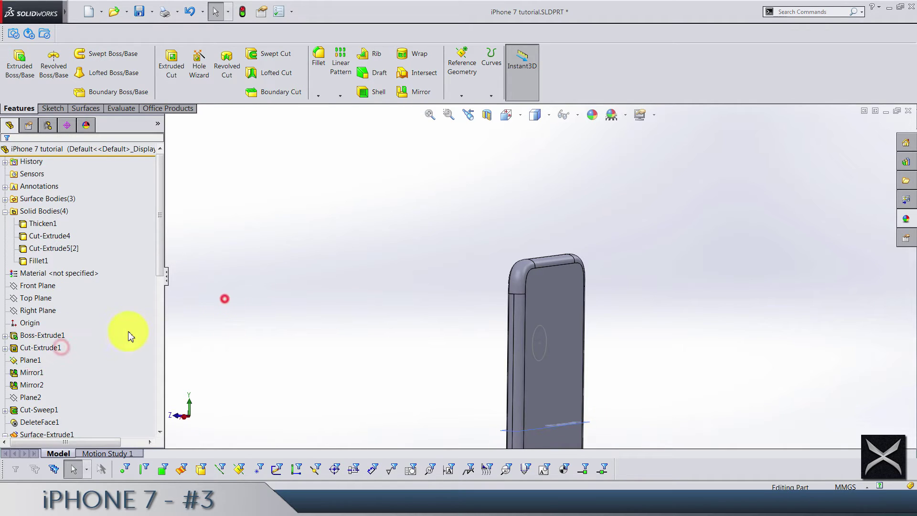
click(6, 212)
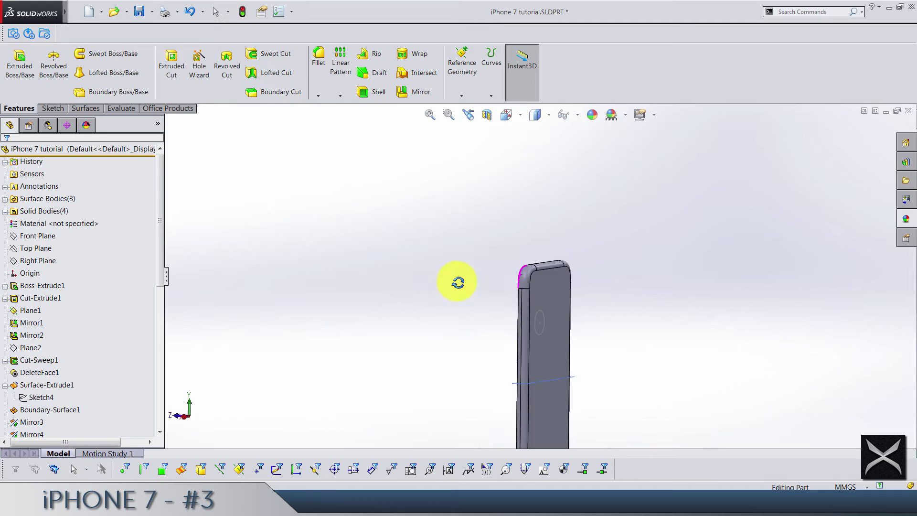
middle_drag(458, 277, 466, 301)
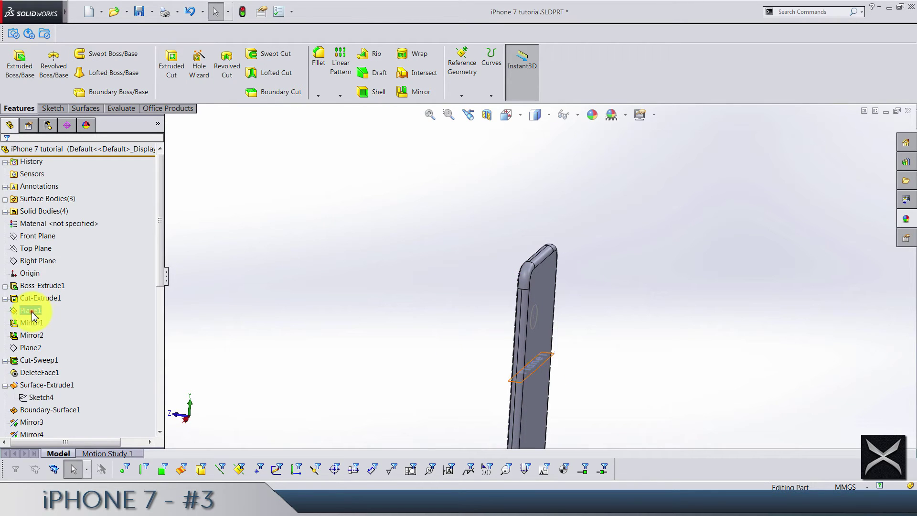
click(32, 314)
click(35, 347)
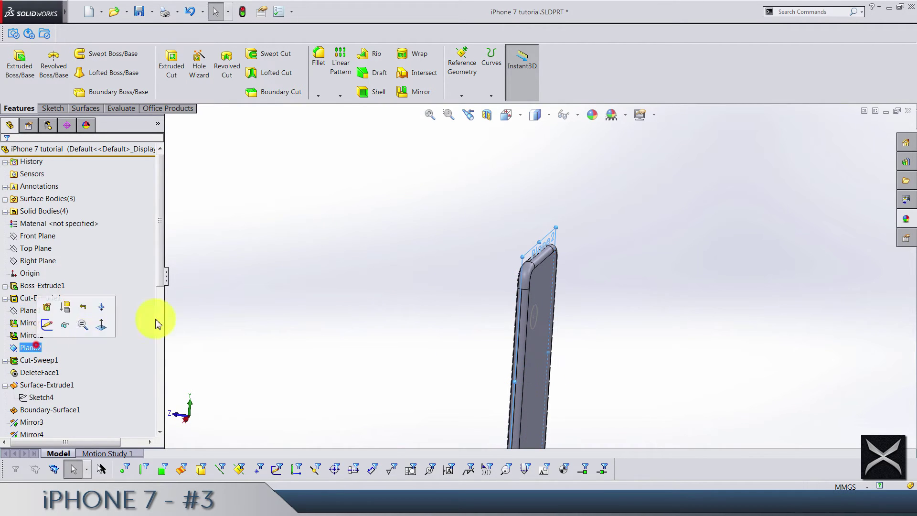
click(506, 116)
click(539, 173)
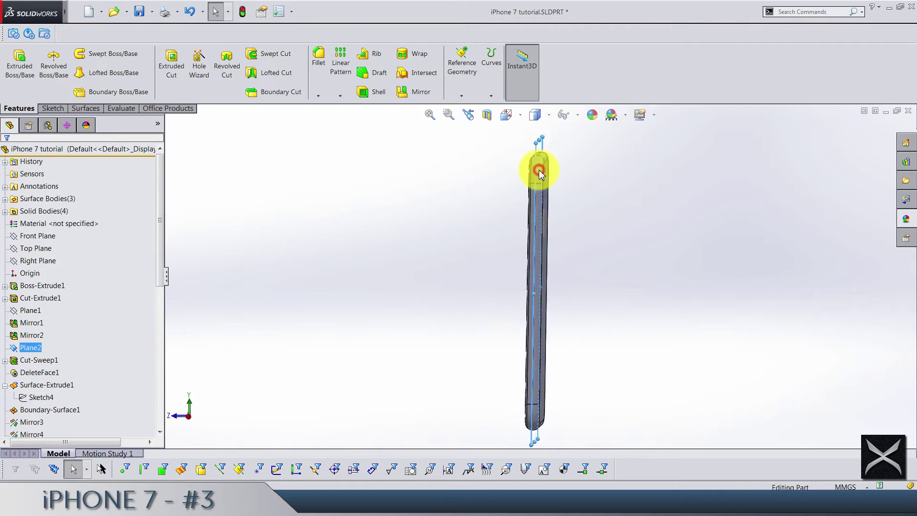
scroll(552, 148, down, 3)
click(243, 231)
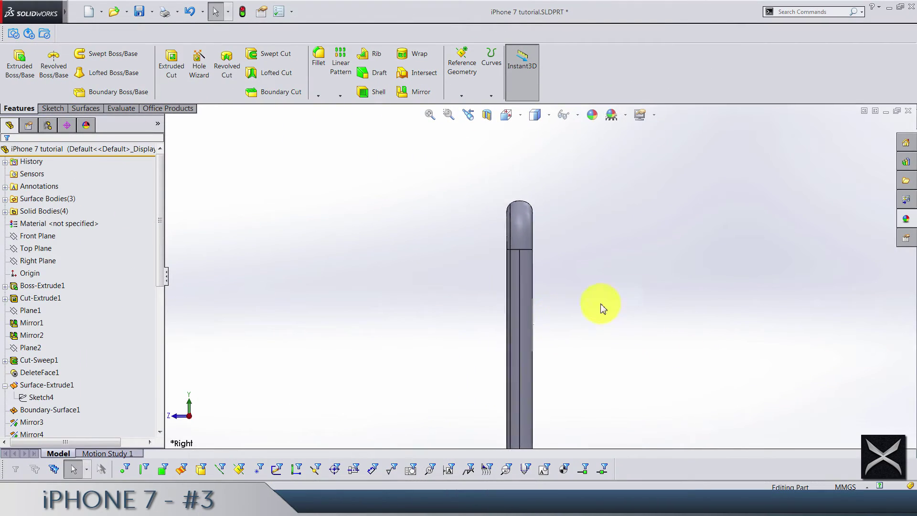
mouse_move(609, 295)
middle_down()
mouse_move(626, 260)
mouse_move(437, 259)
middle_up()
Create Plane3 offset 0.90 mm from the flat back face, checked from the Right view.
click(437, 259)
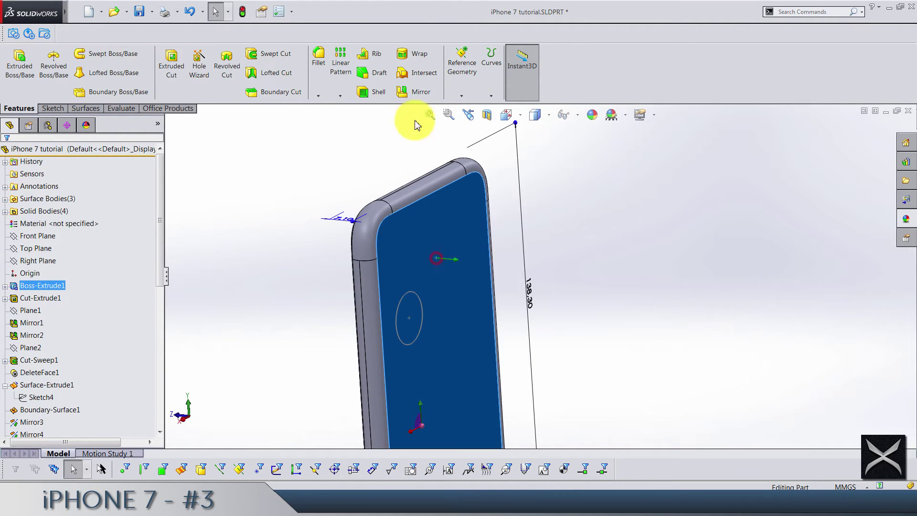
click(470, 99)
click(479, 117)
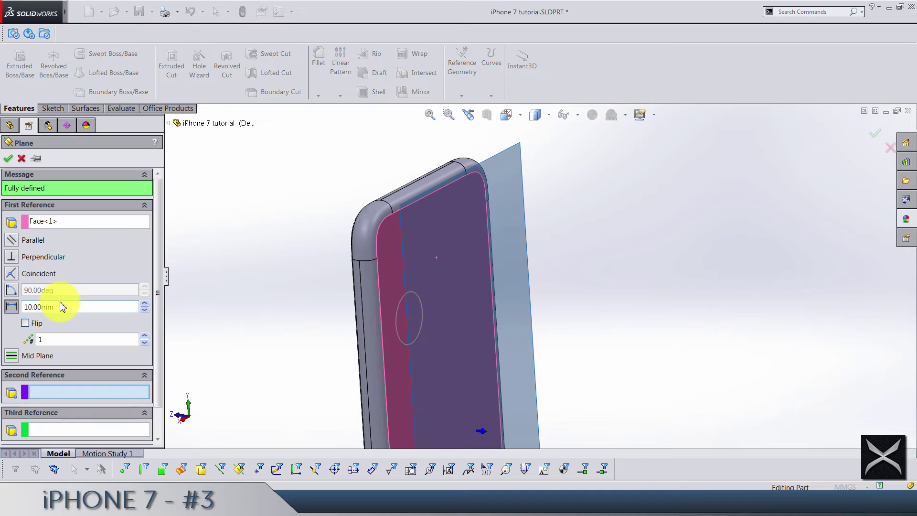
text(0.9)
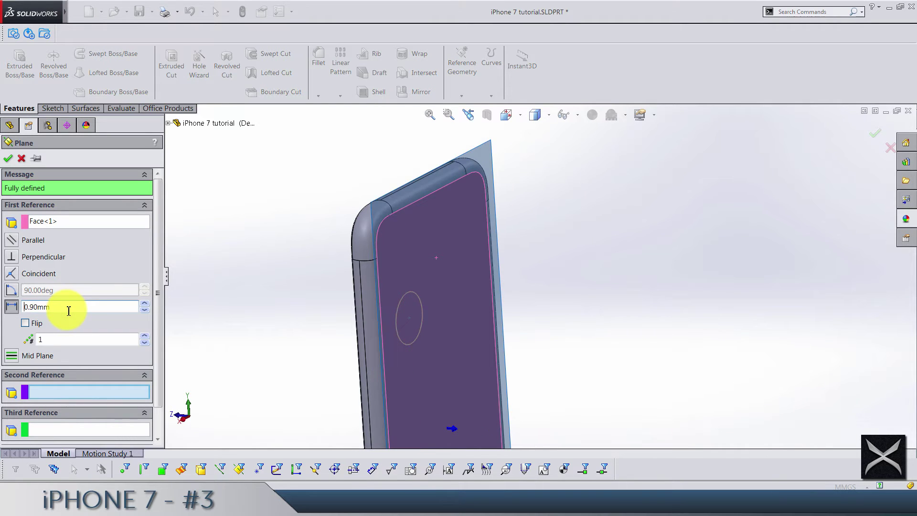
click(509, 116)
click(532, 156)
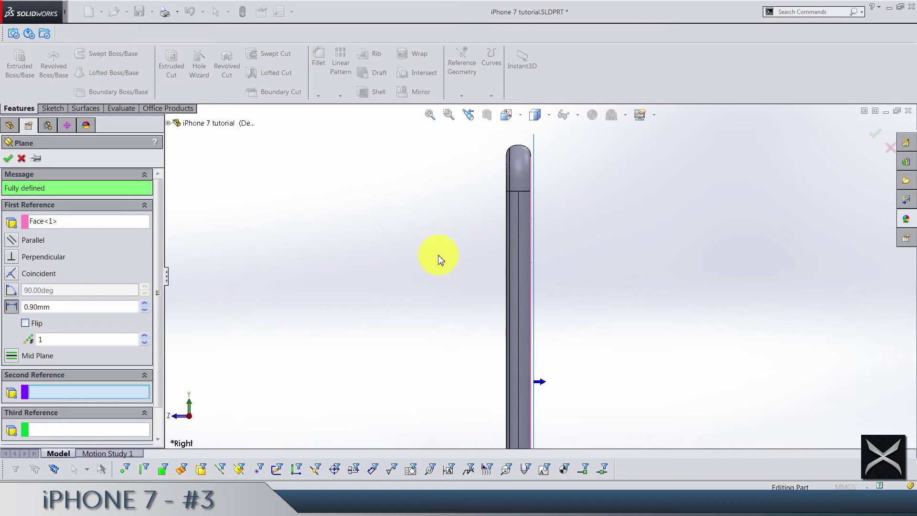
click(9, 159)
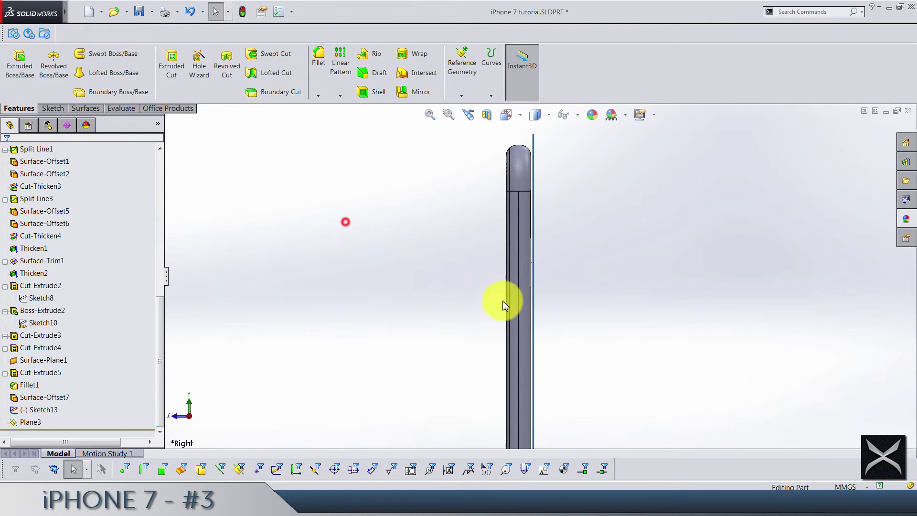
Reorder Plane3 above Sketch13 in the FeatureManager tree.
mouse_move(501, 303)
middle_down()
mouse_move(523, 342)
mouse_move(485, 347)
middle_up()
scroll(520, 260, down, 3)
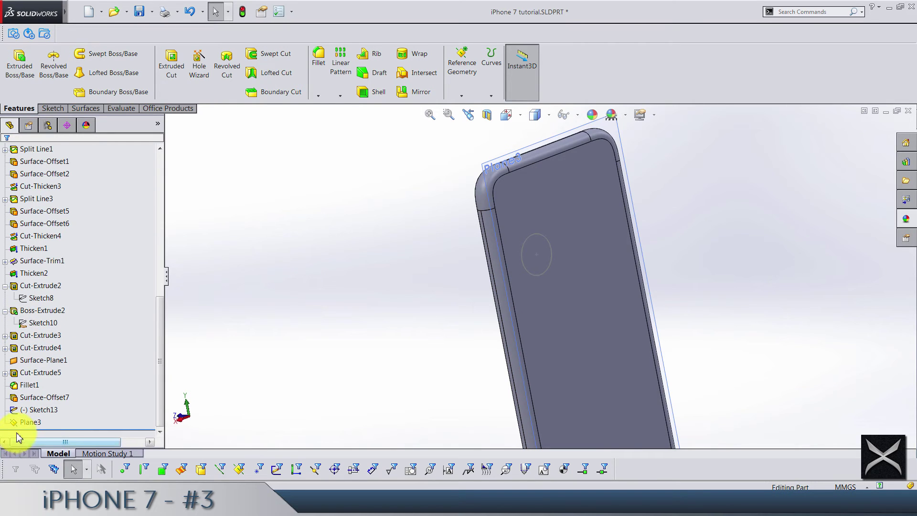
click(29, 423)
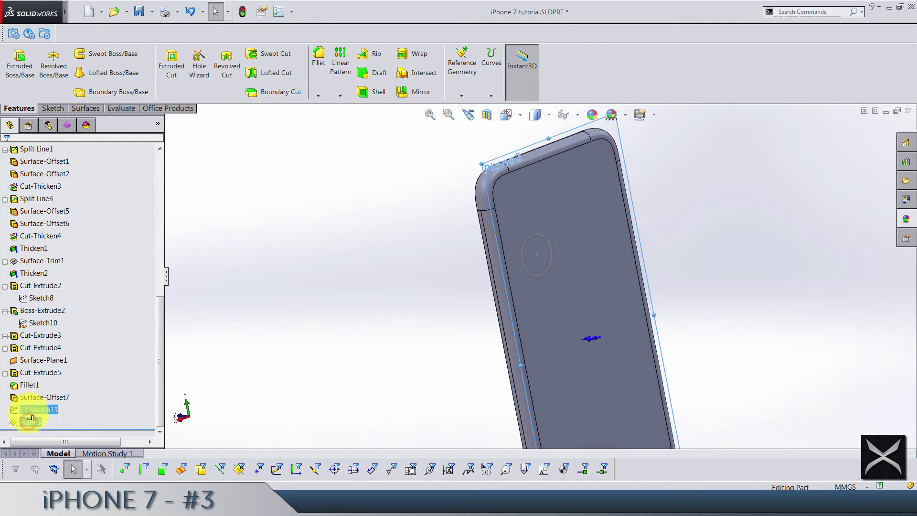
drag(28, 422, 28, 407)
click(256, 311)
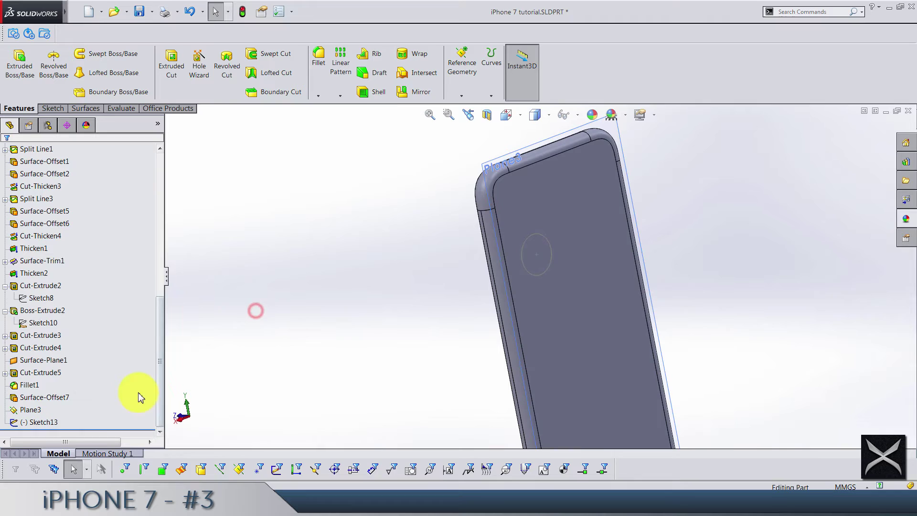
click(30, 410)
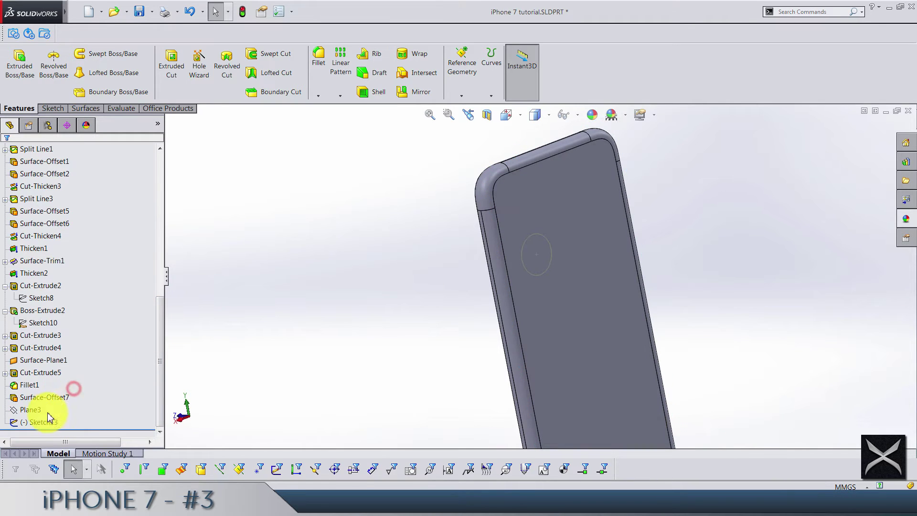
click(33, 412)
click(297, 333)
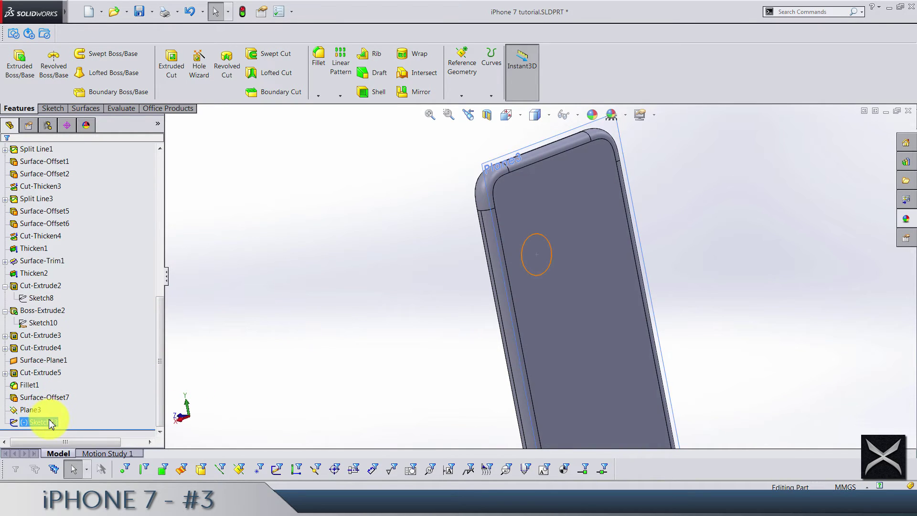
Move Sketch13's circle onto Plane3 via Edit Sketch Plane.
click(51, 423)
click(80, 390)
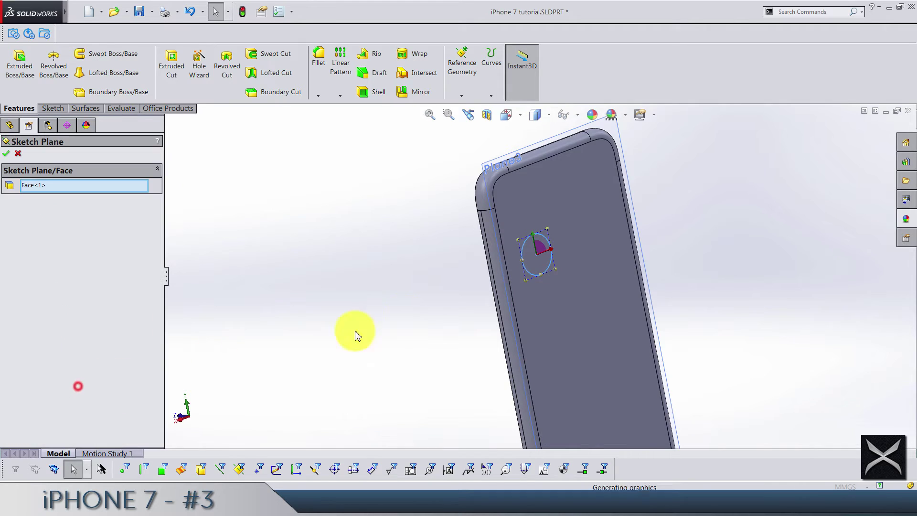
click(509, 195)
click(499, 166)
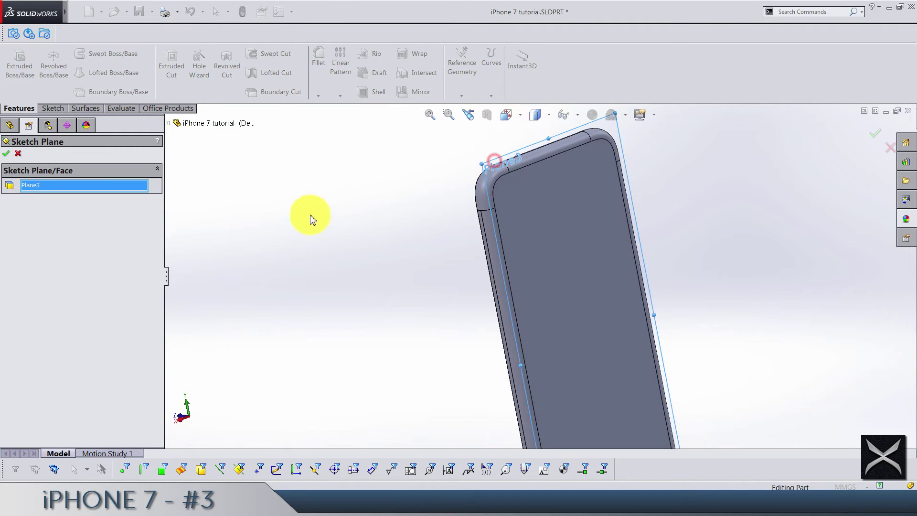
right_click(298, 266)
scroll(184, 352, down, 3)
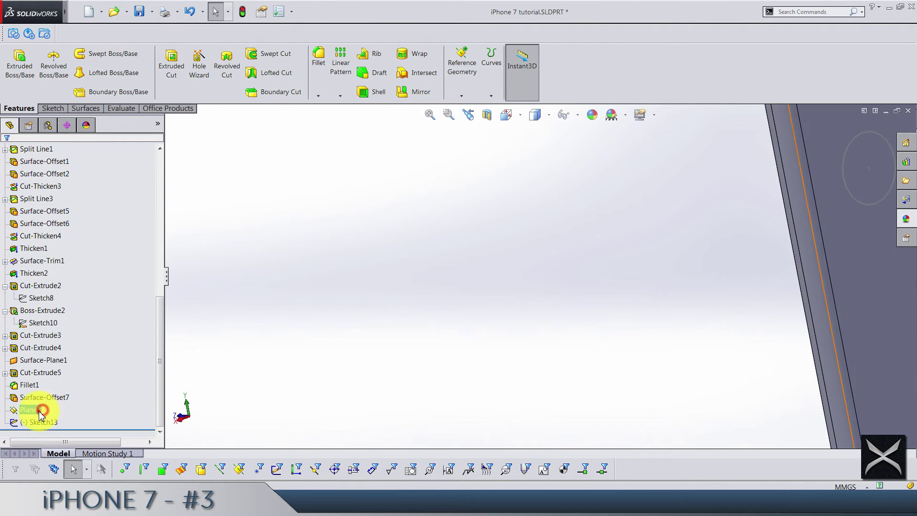
Reopen Sketch13 face-on and dimension the circle to Ø7.45.
click(43, 422)
click(55, 380)
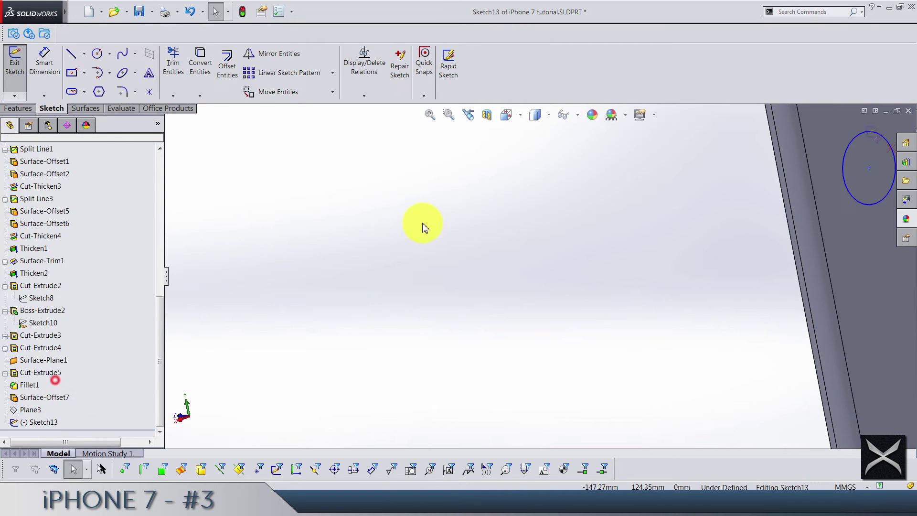
click(506, 115)
click(571, 172)
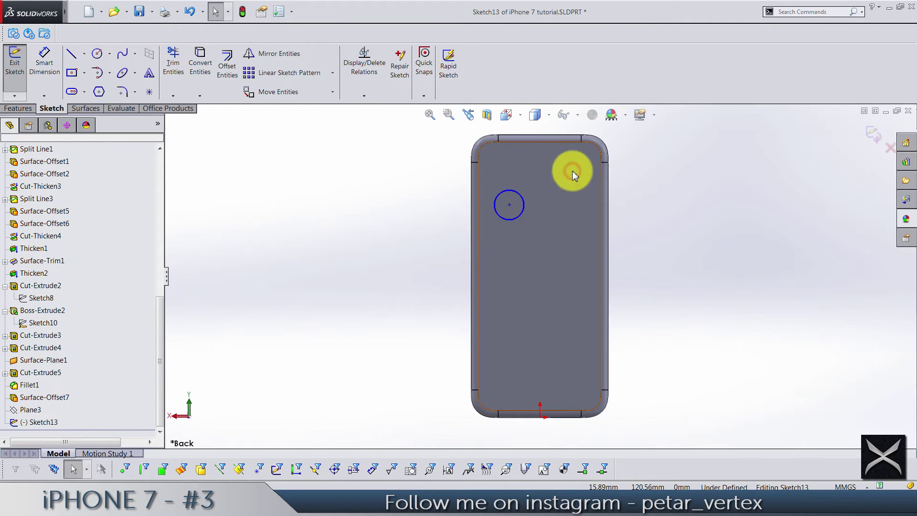
scroll(572, 170, down, 2)
click(44, 63)
click(443, 242)
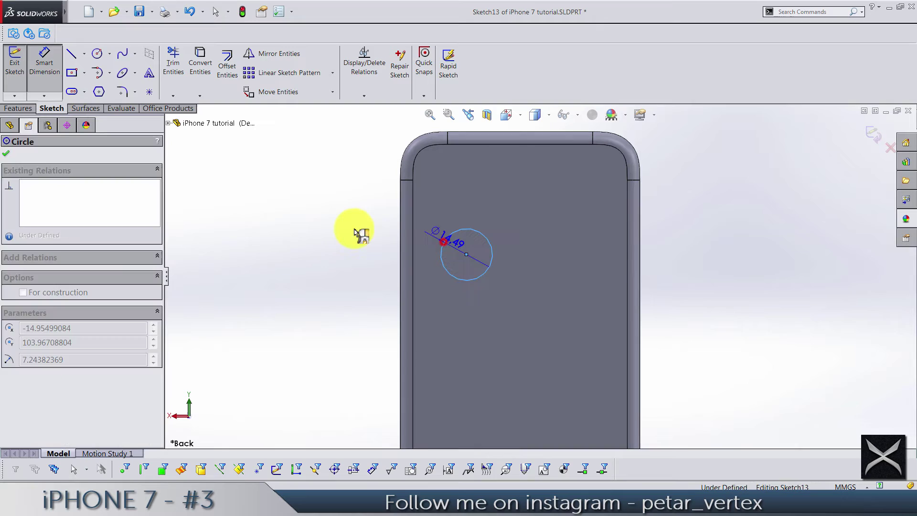
click(308, 227)
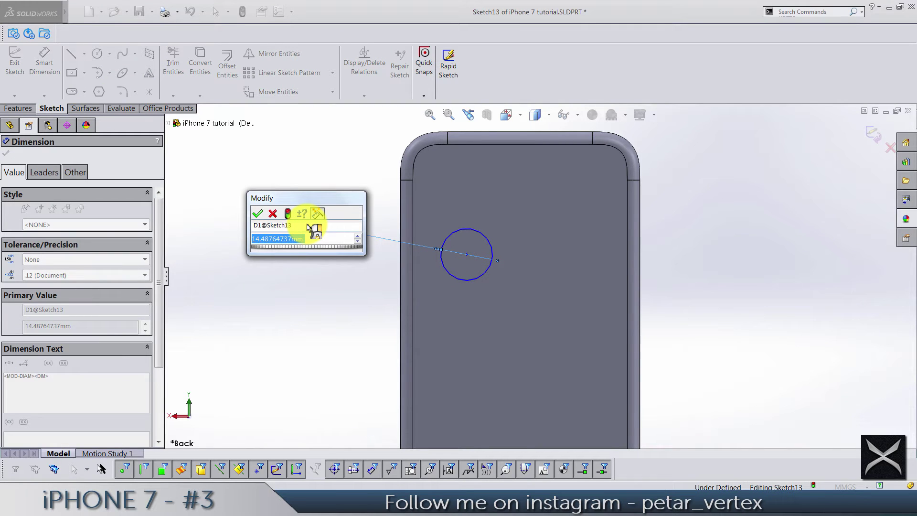
text(45)
key(Return)
click(295, 162)
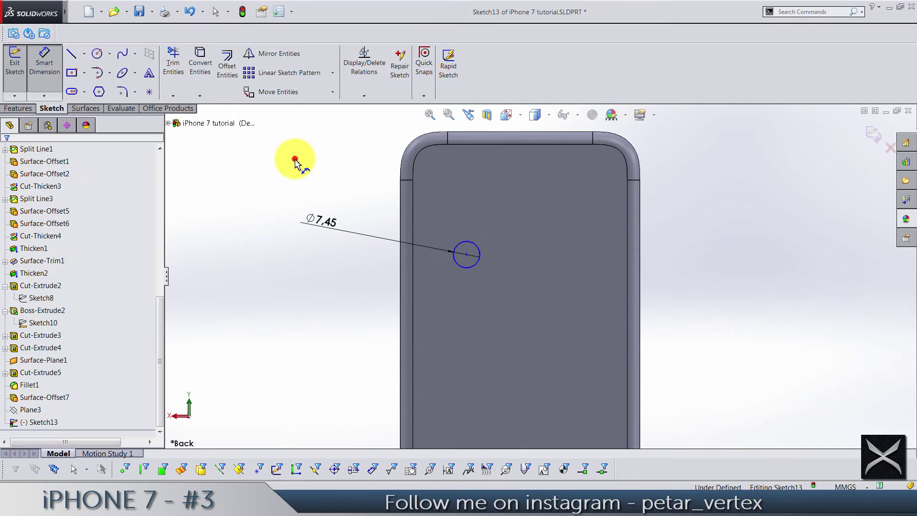
scroll(481, 154, up, 1)
scroll(502, 179, down, 1)
Locate the circle 9.75 below the top edge and 23.10 from the origin, then exit the sketch.
click(532, 200)
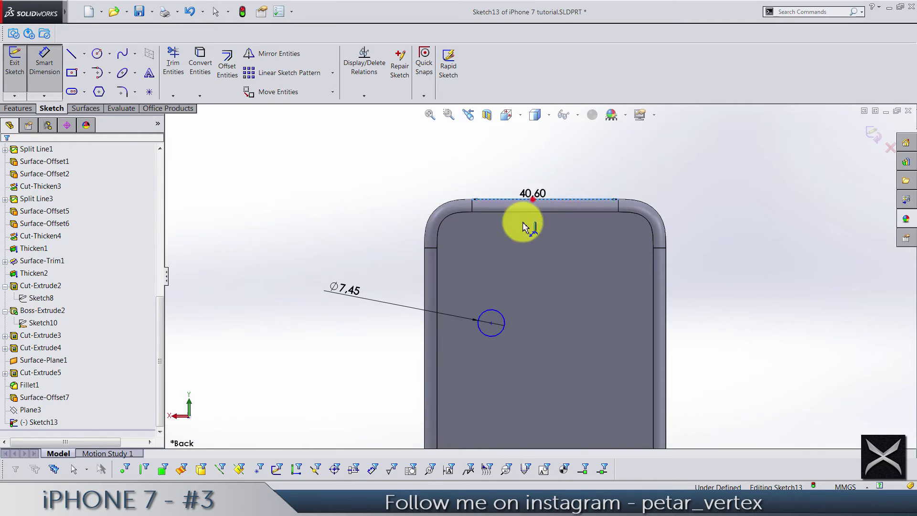
click(490, 323)
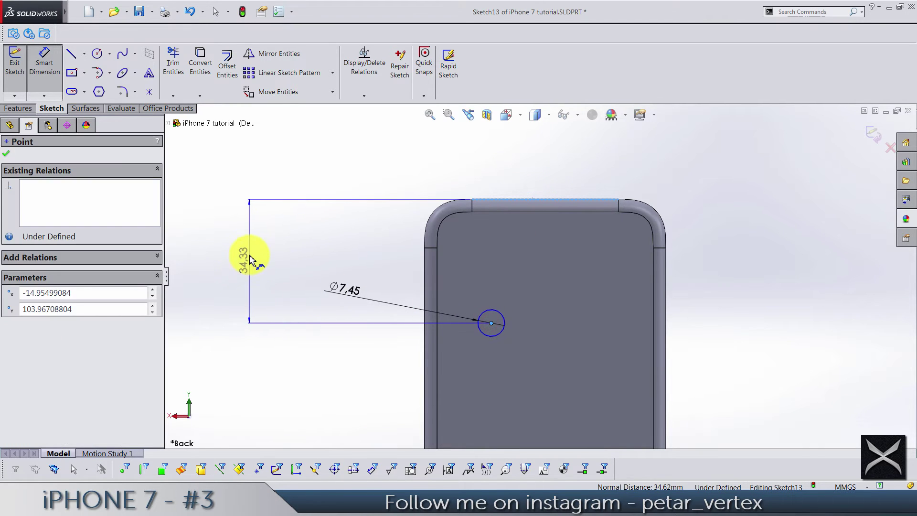
click(251, 259)
text(9.75)
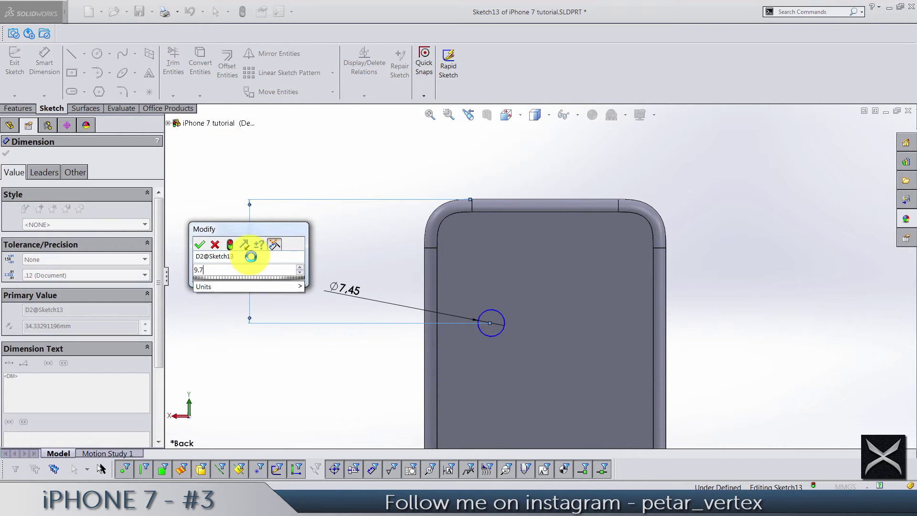
key(Return)
click(374, 152)
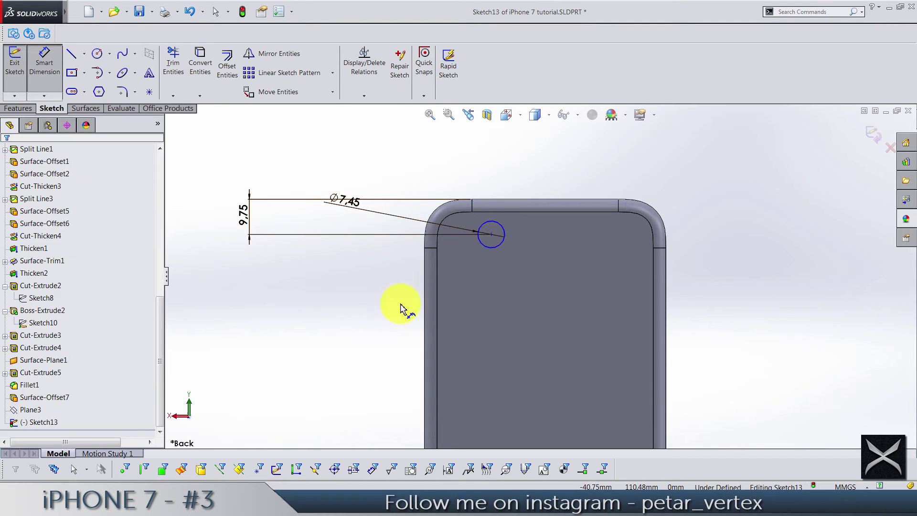
scroll(522, 323, up, 3)
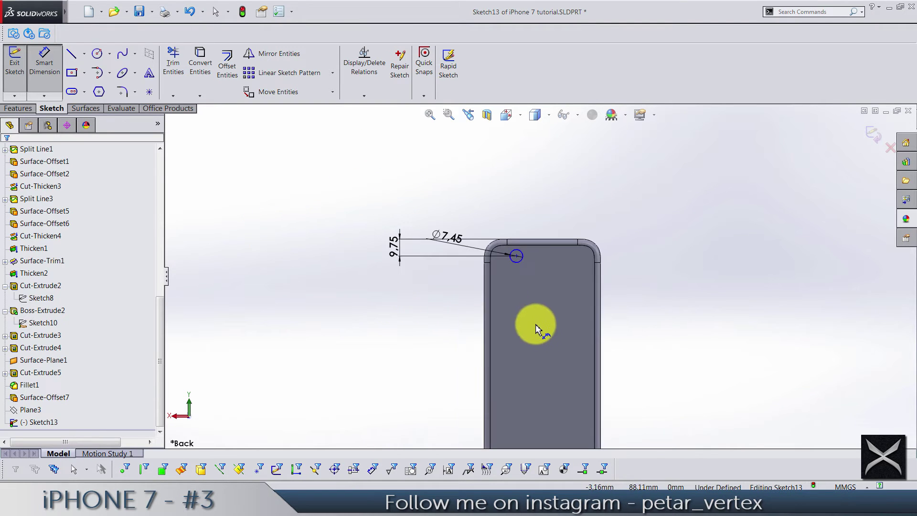
click(519, 259)
scroll(534, 302, up, 3)
click(541, 374)
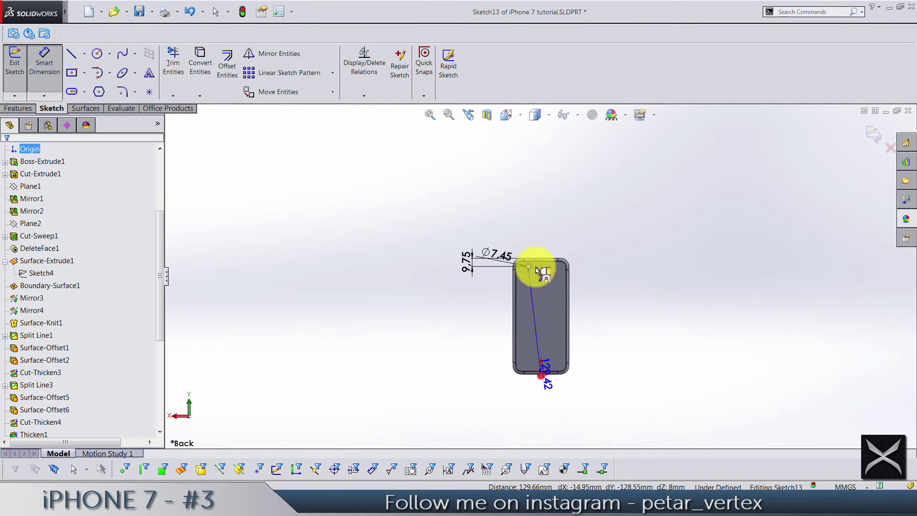
click(541, 209)
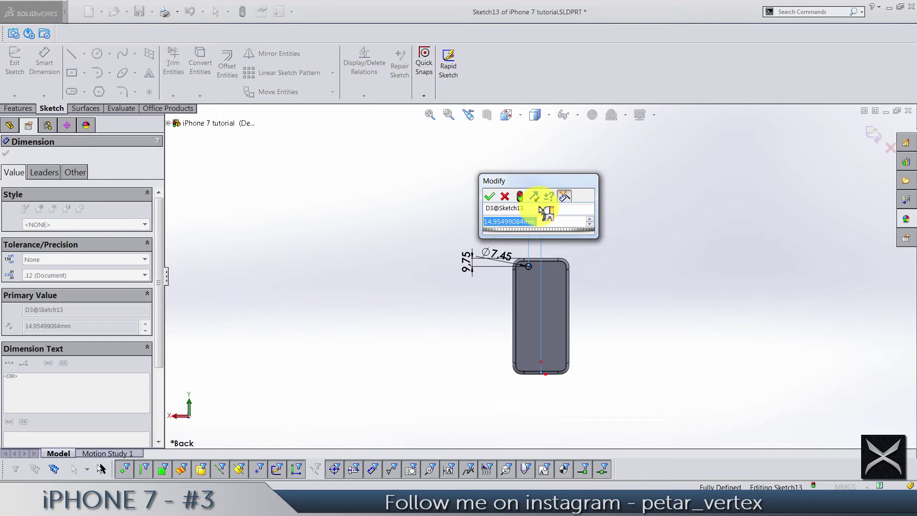
text(23.1)
key(Return)
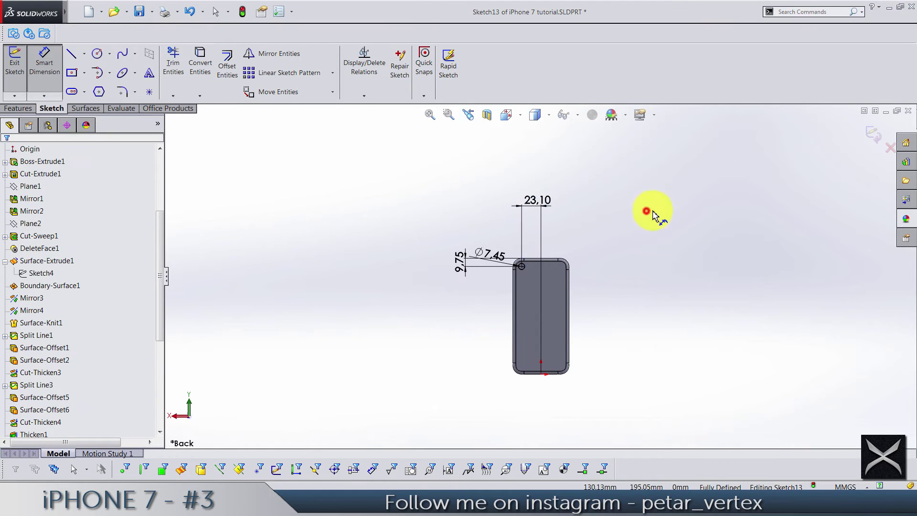
click(864, 125)
middle_drag(659, 205, 429, 282)
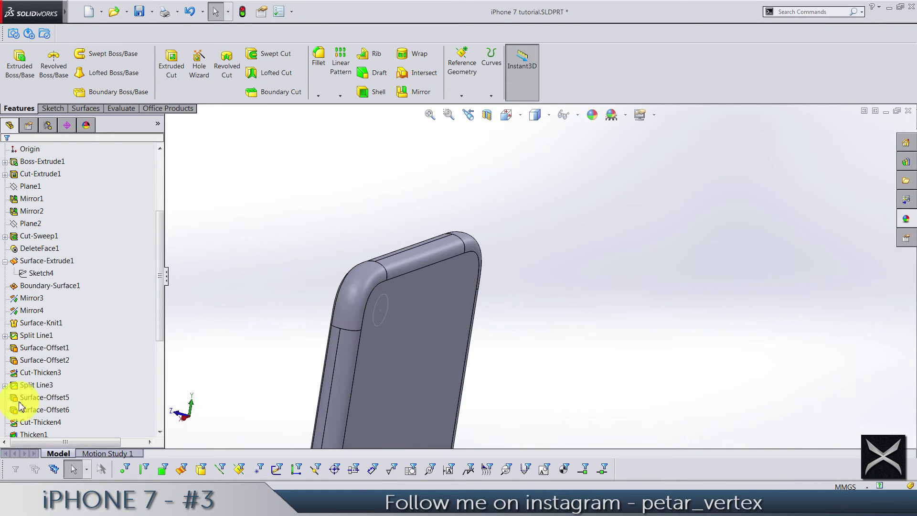
scroll(43, 414, down, 5)
Boss-extrude Sketch13 from a reversed 0.175 mm offset, 2 mm deep toward the body.
click(33, 421)
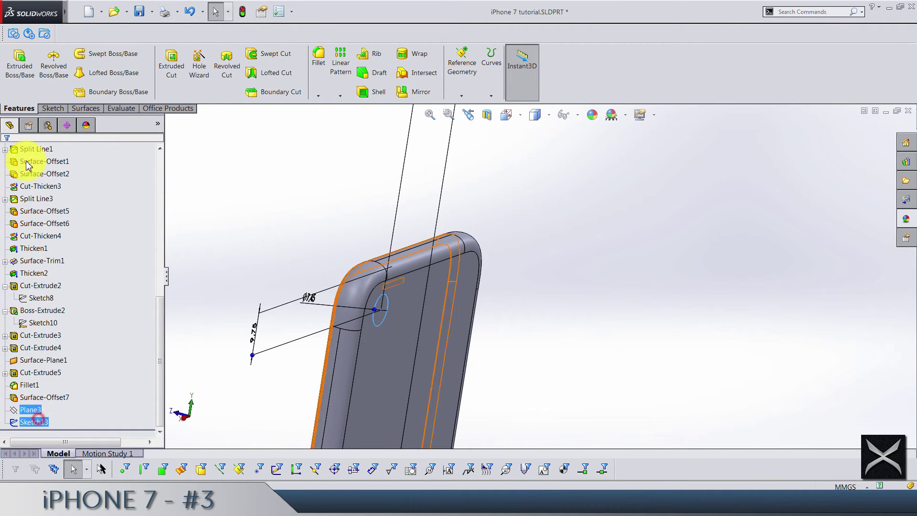
click(20, 65)
scroll(382, 327, down, 2)
scroll(399, 276, down, 3)
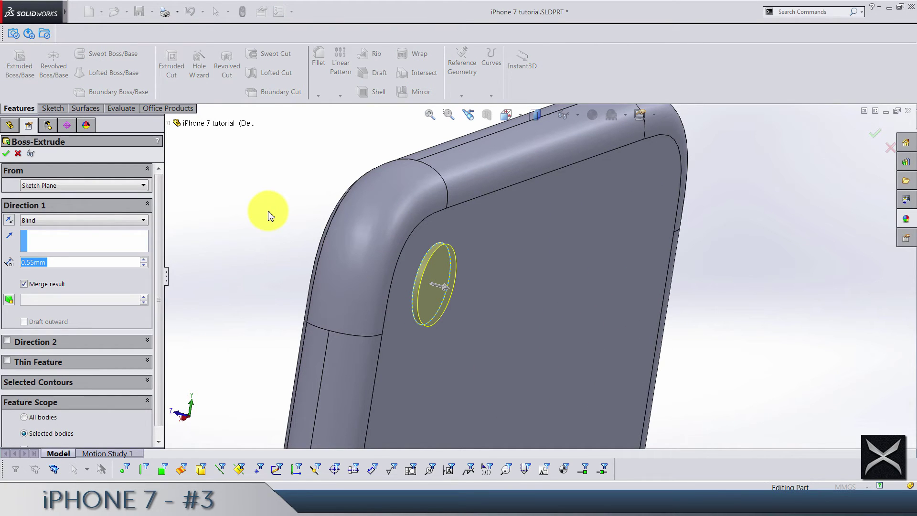
click(55, 185)
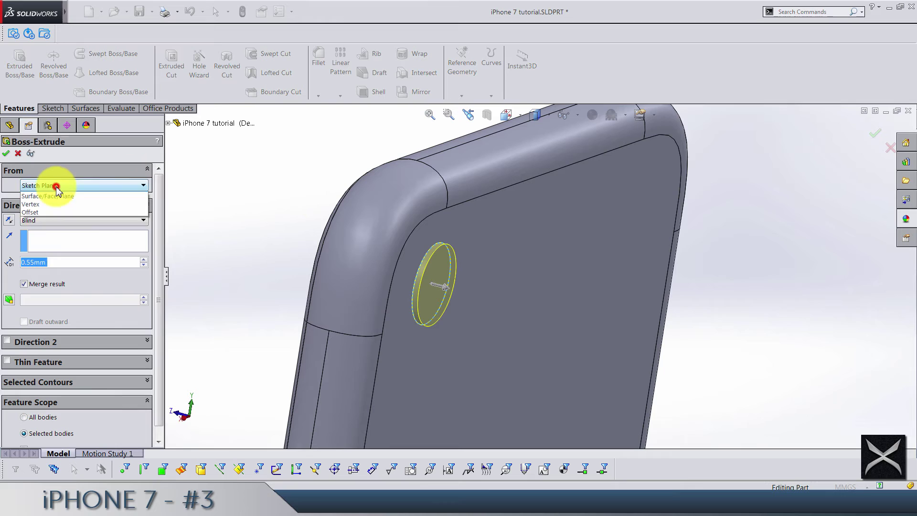
click(39, 220)
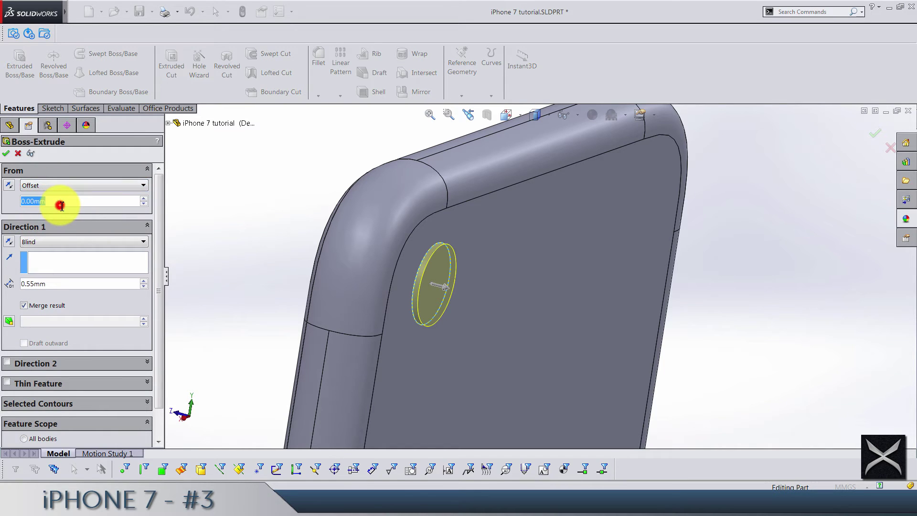
text(0.175)
key(Return)
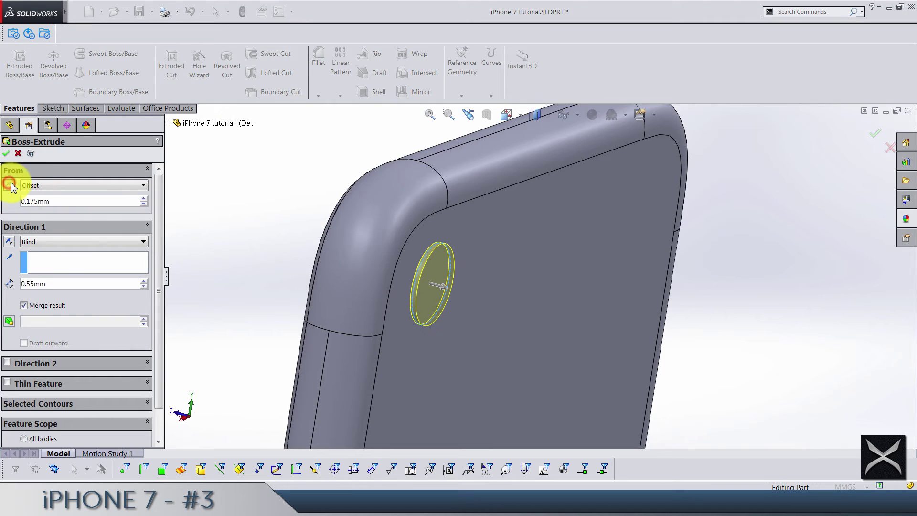
click(506, 115)
click(542, 172)
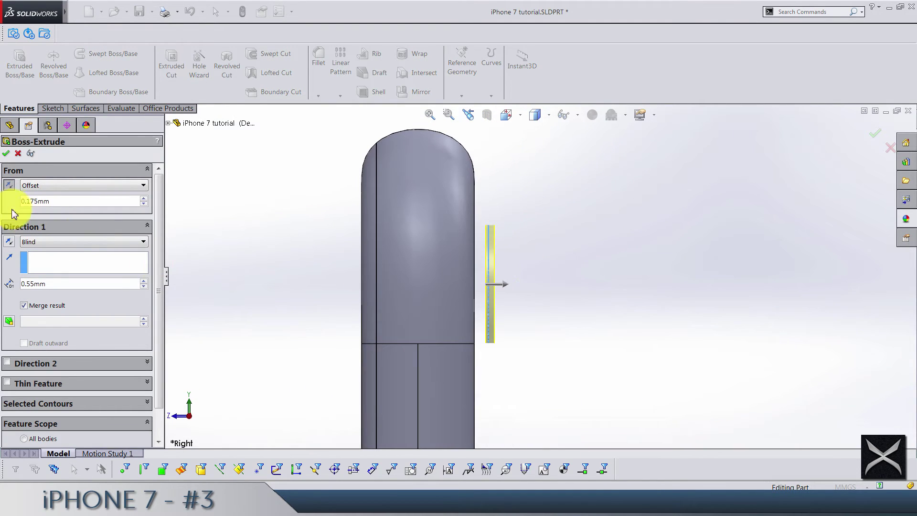
click(10, 189)
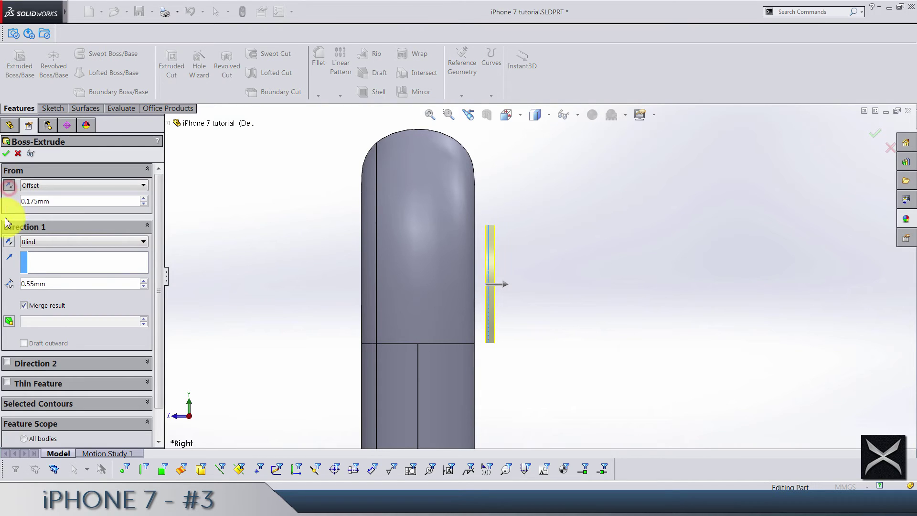
click(7, 244)
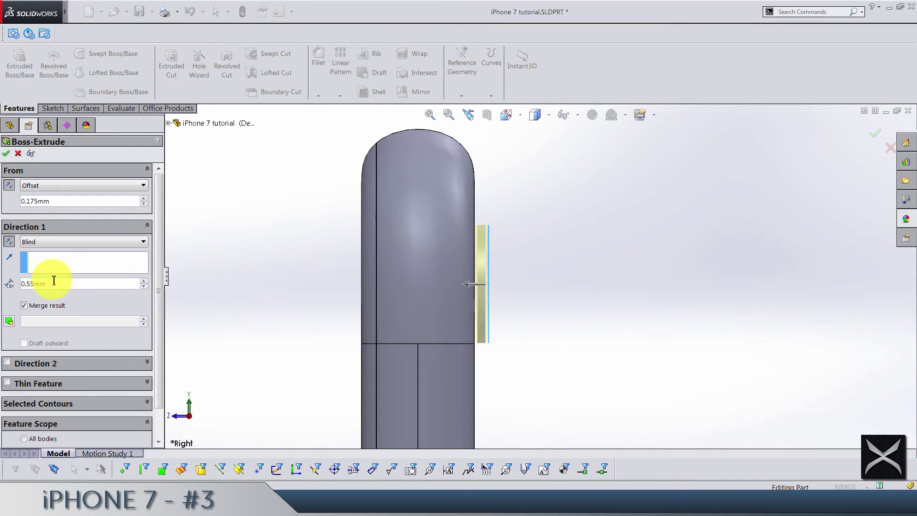
text(2)
key(Return)
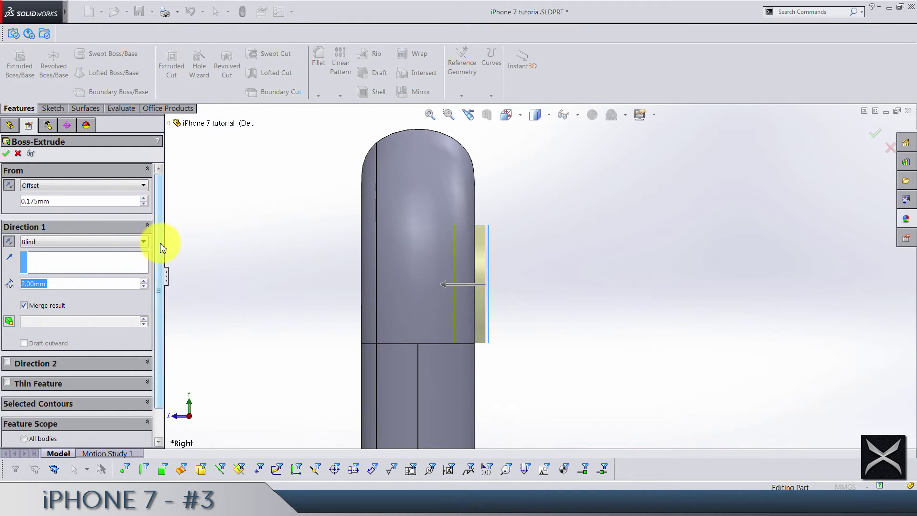
drag(160, 242, 160, 280)
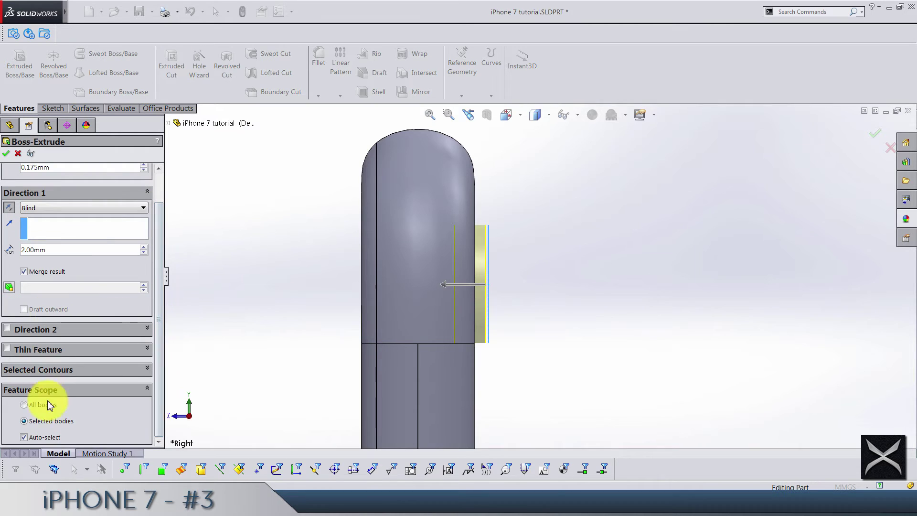
Target the phone body, add a 45° draft and build the camera boss.
click(25, 437)
click(419, 244)
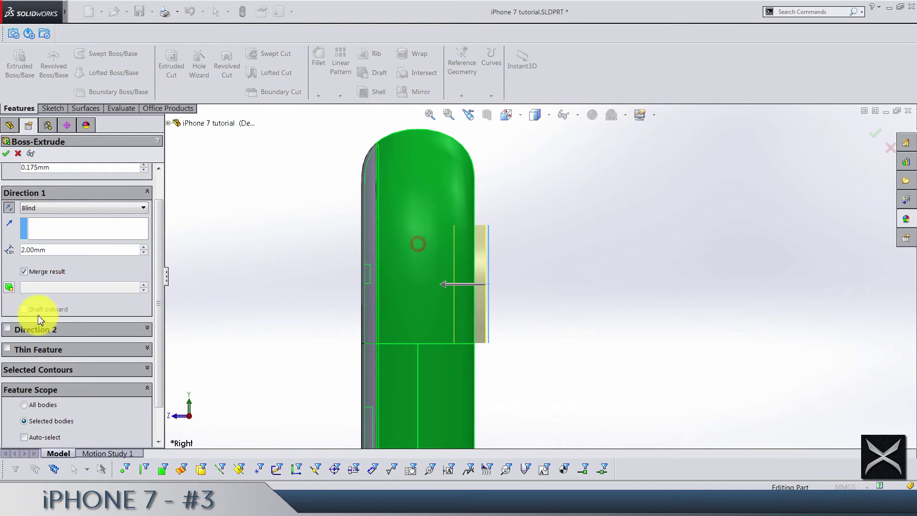
click(11, 287)
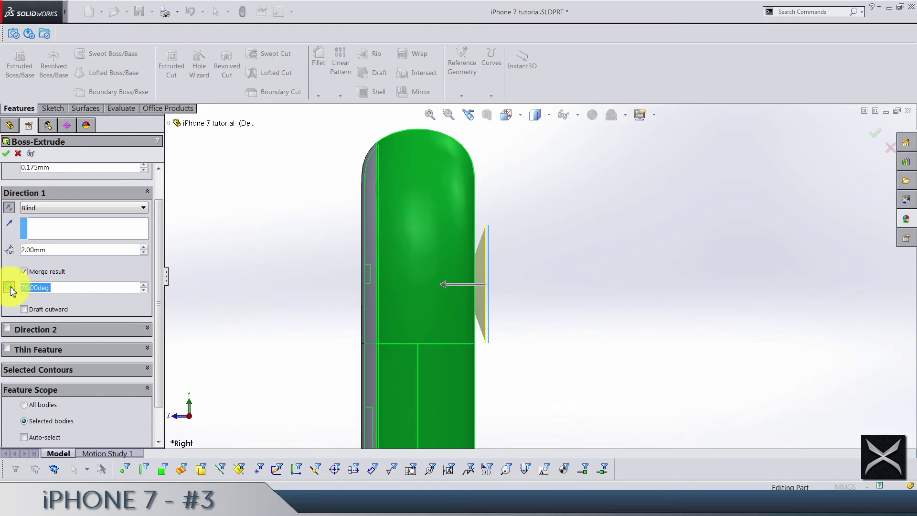
text(45)
key(Return)
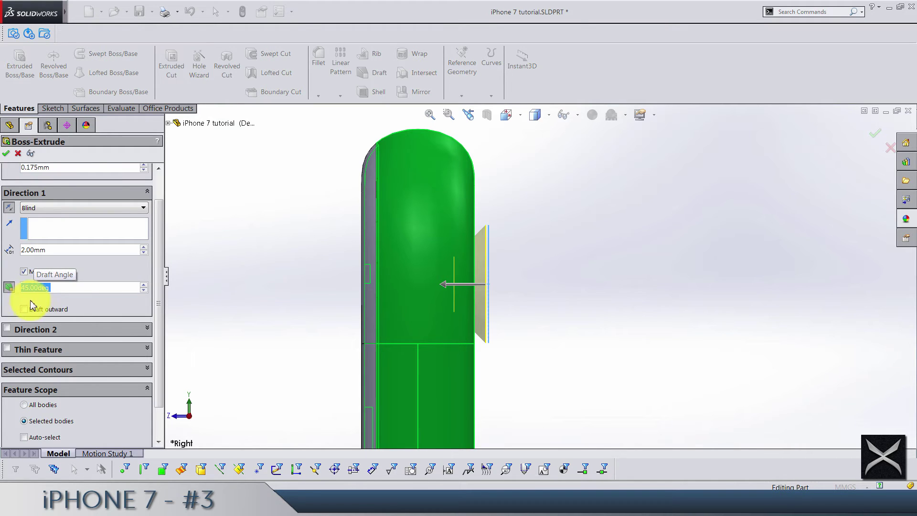
key(Return)
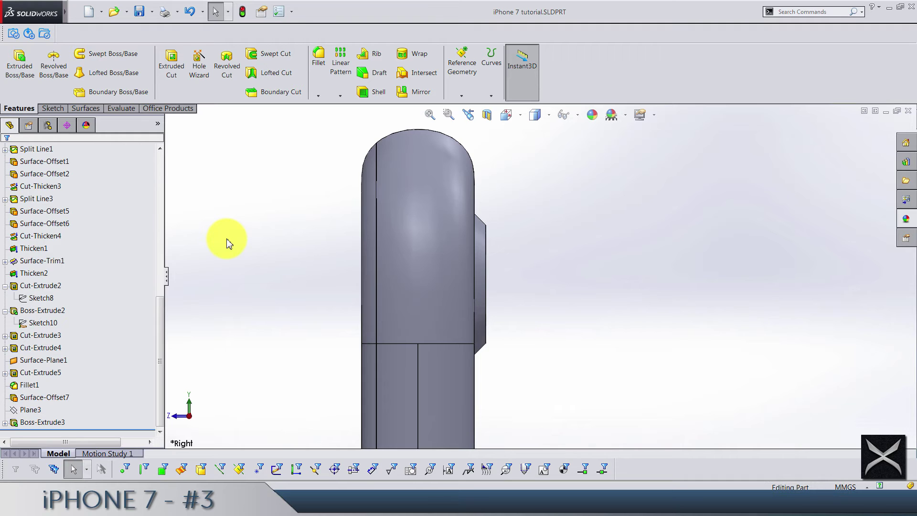
Start Sketch14 on the phone's back face viewed normal to it.
middle_drag(492, 242, 582, 262)
click(582, 262)
click(631, 226)
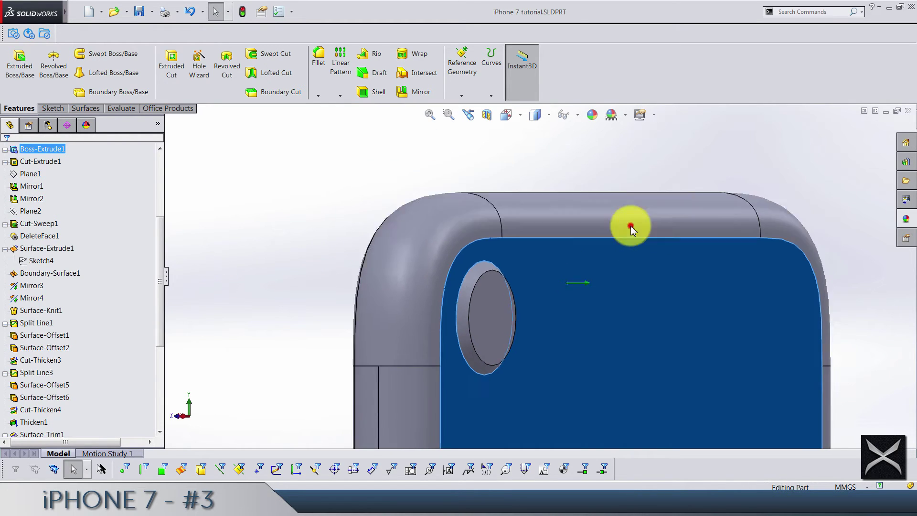
click(475, 137)
scroll(420, 241, down, 3)
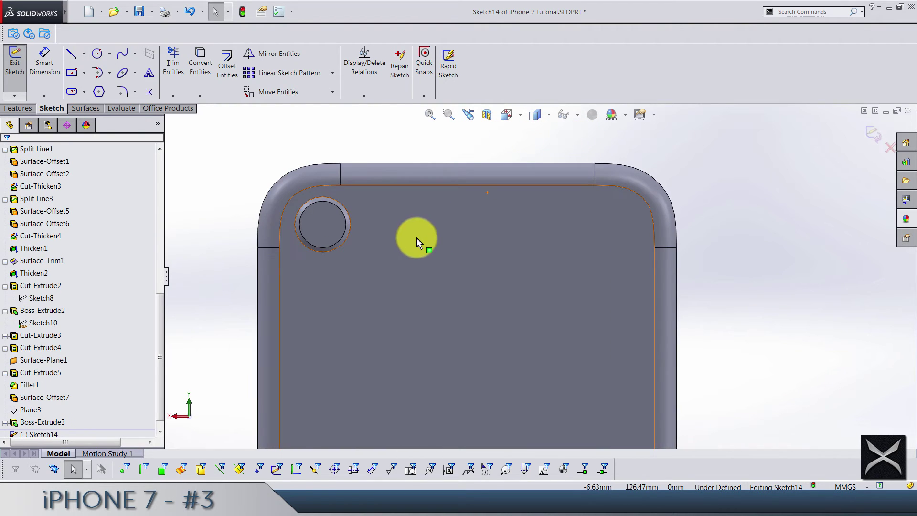
scroll(284, 206, down, 3)
scroll(284, 199, up, 2)
scroll(425, 226, down, 2)
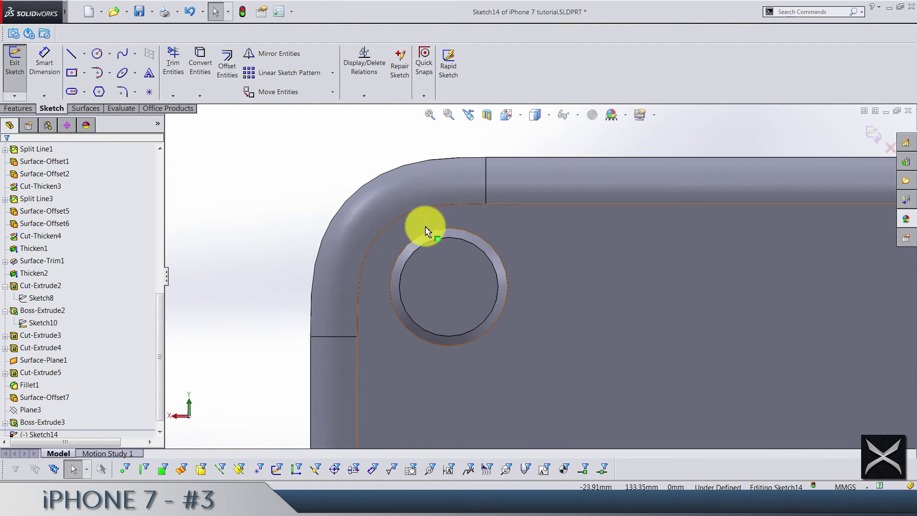
Draw a small and a larger circle beside the camera boss plus a centerline from the camera hole.
click(96, 55)
click(557, 277)
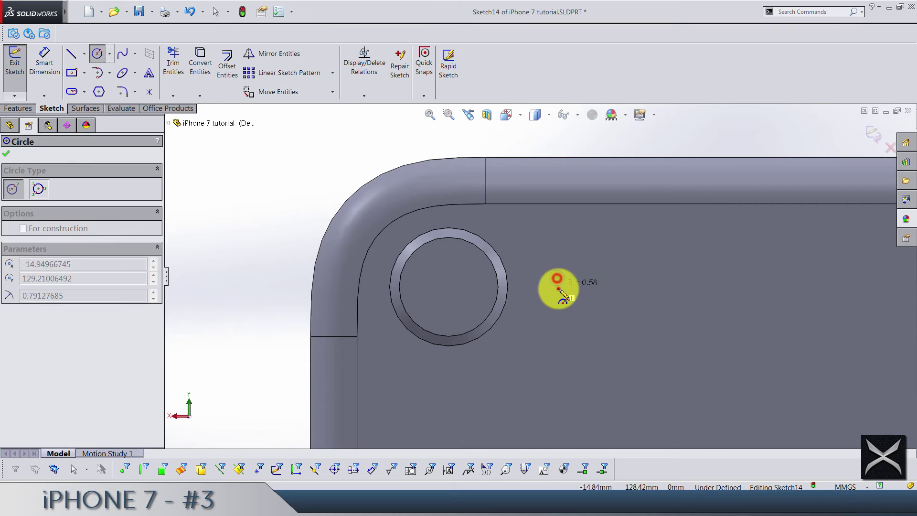
click(661, 282)
click(638, 306)
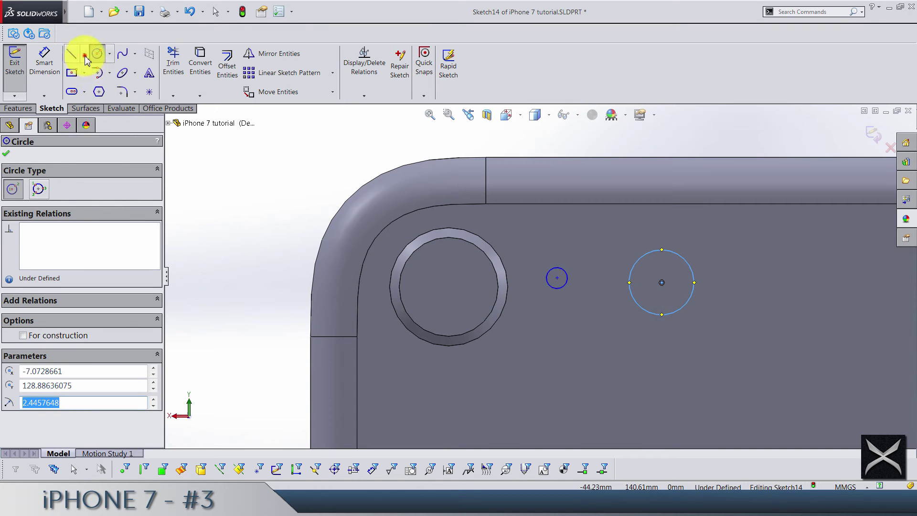
click(84, 54)
click(91, 93)
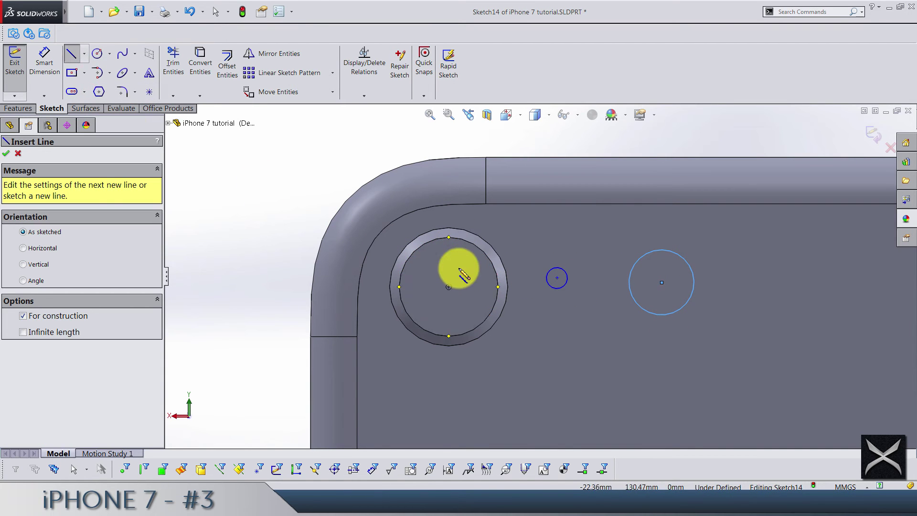
click(449, 286)
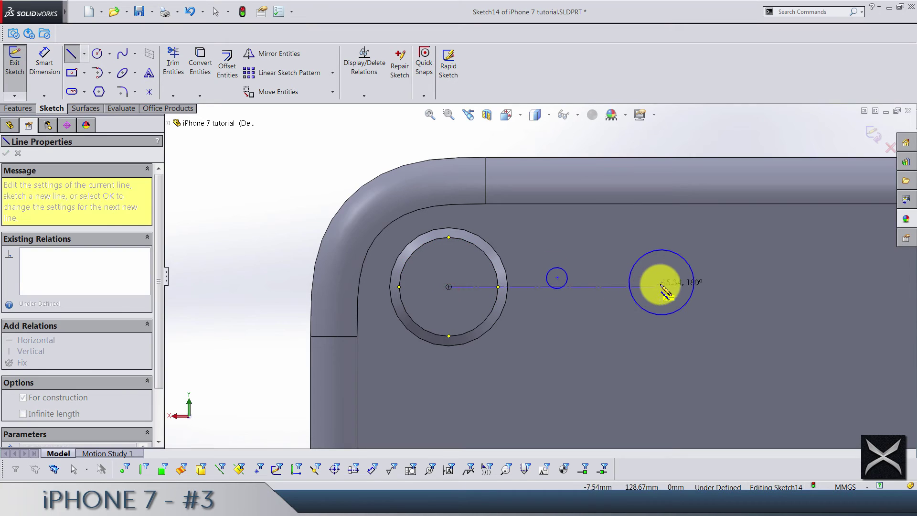
double_click(661, 281)
key(Escape)
Make the centerline horizontal and the small circle's centre coincident with it.
click(625, 283)
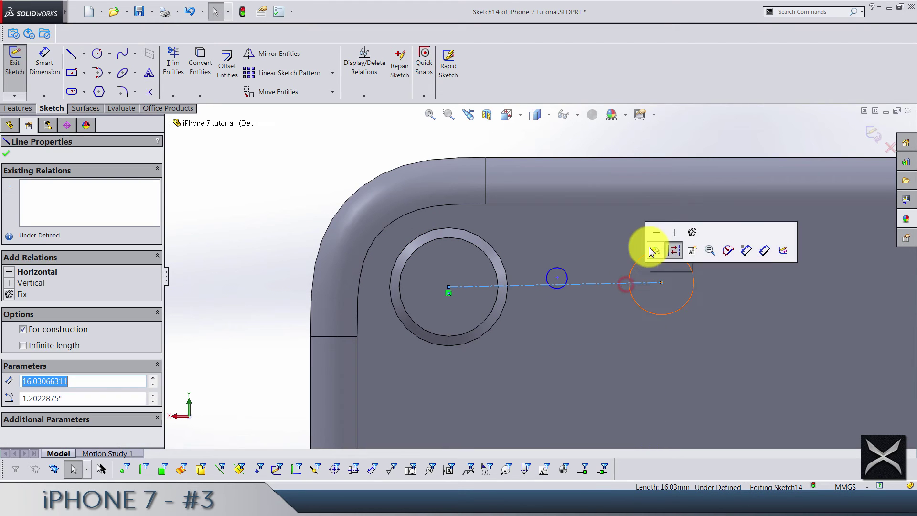
click(650, 236)
key(Escape)
click(556, 278)
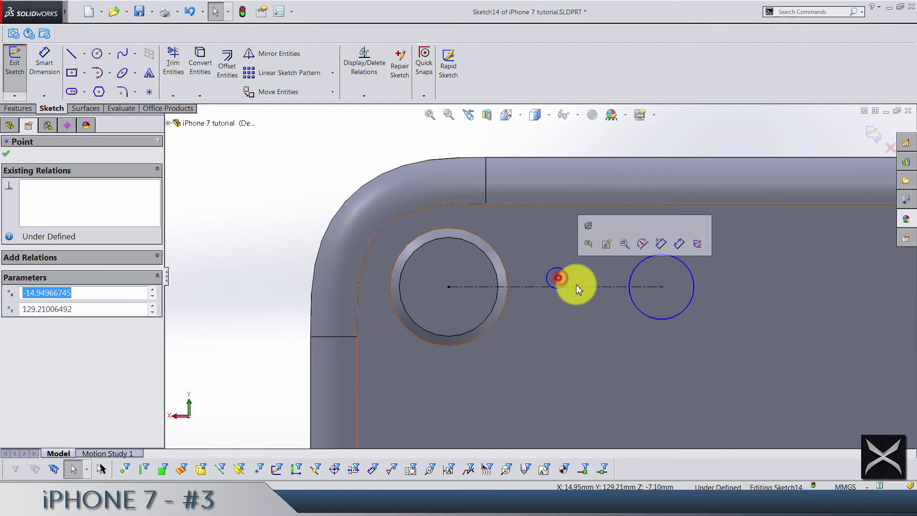
ctrl+click(580, 286)
click(627, 246)
key(Escape)
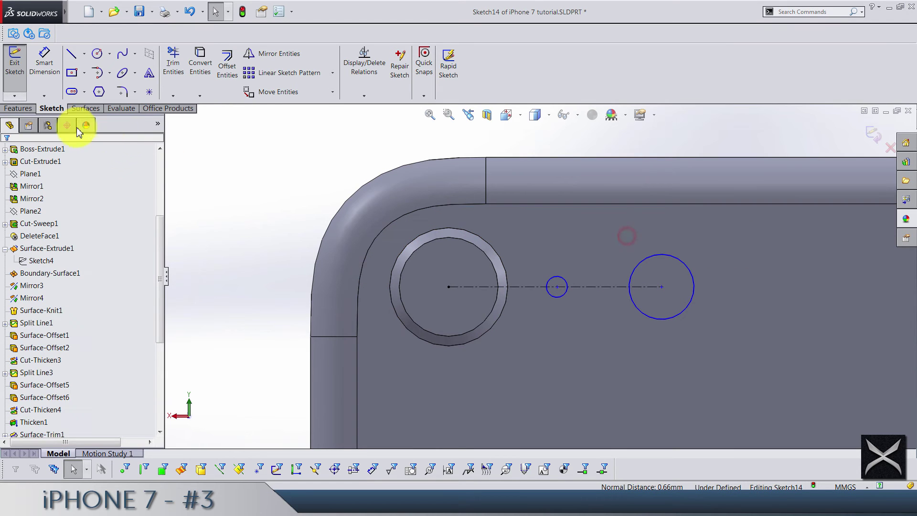
Dimension 7.25 from the camera hole and the circles to Ø1.50 and Ø4.10.
click(45, 67)
click(556, 287)
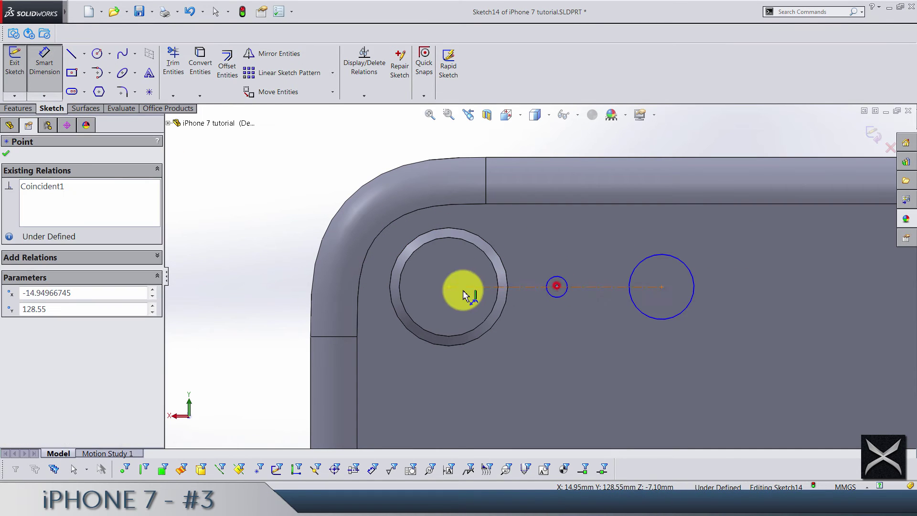
click(448, 288)
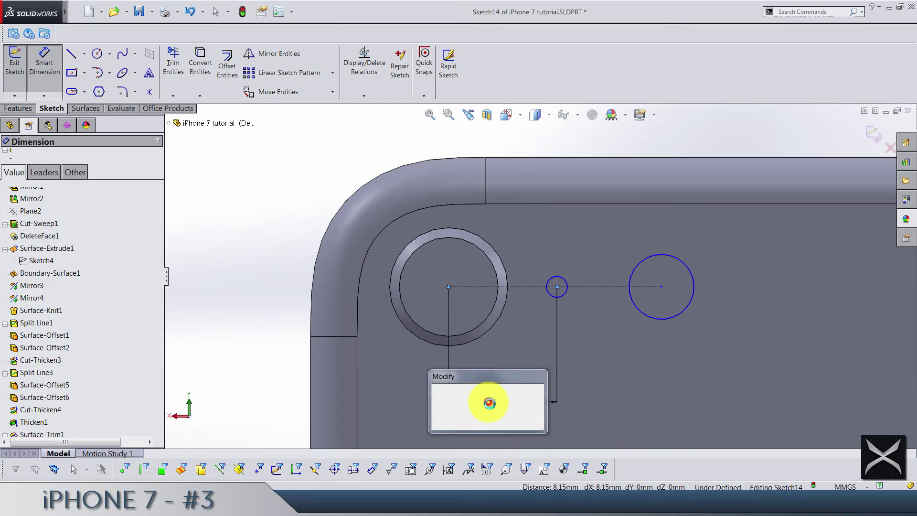
text(7.25)
key(Return)
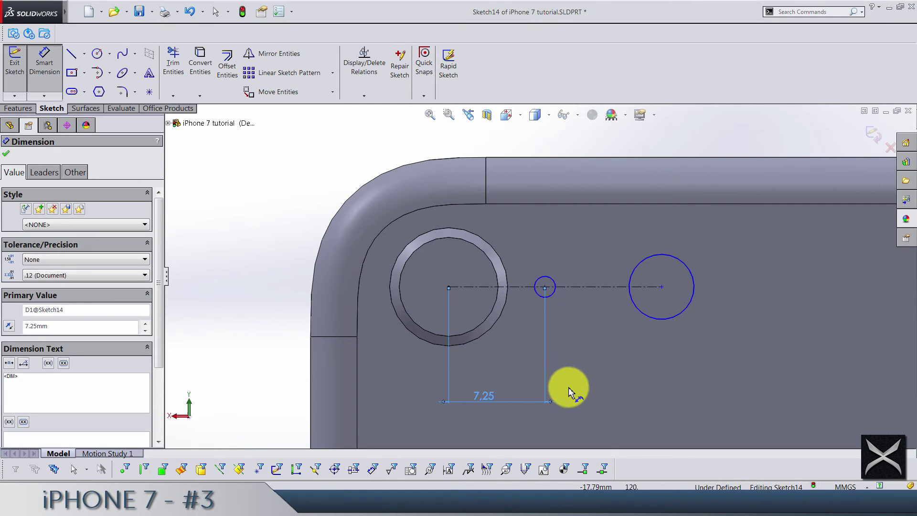
click(544, 297)
click(303, 180)
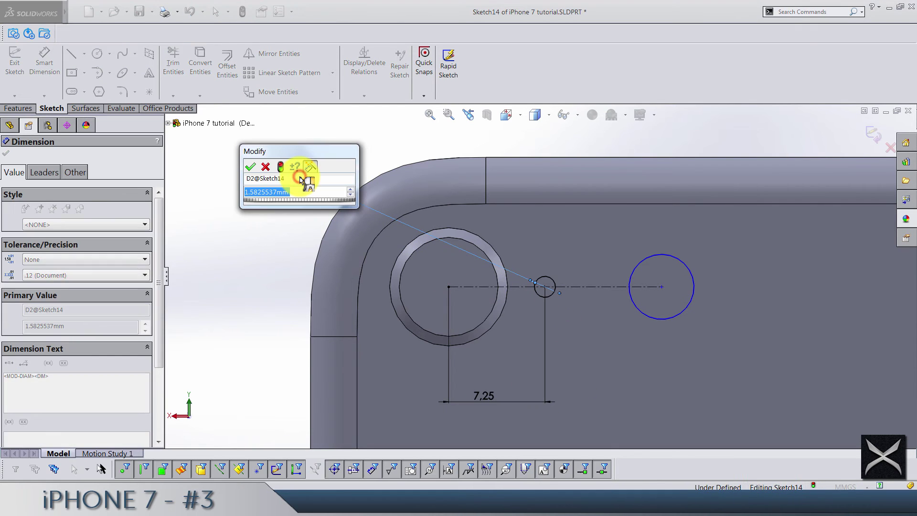
text(1.5)
key(Return)
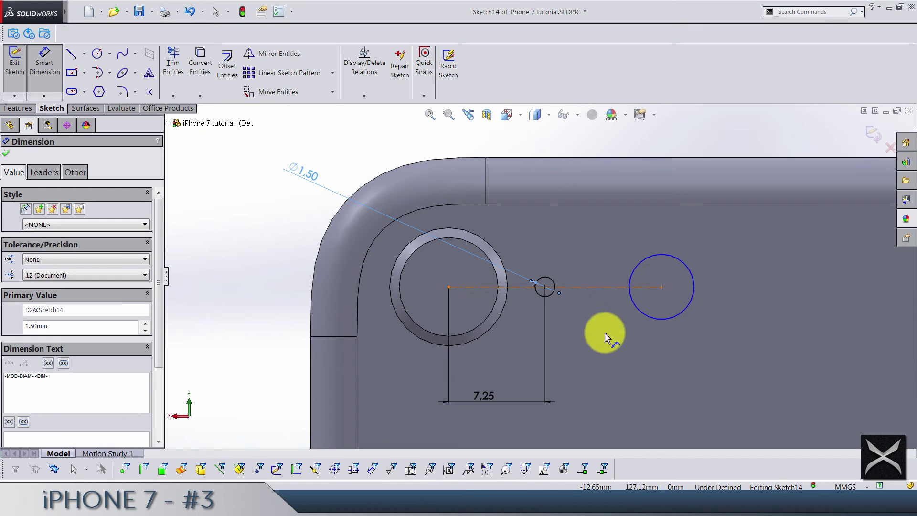
click(667, 319)
click(786, 375)
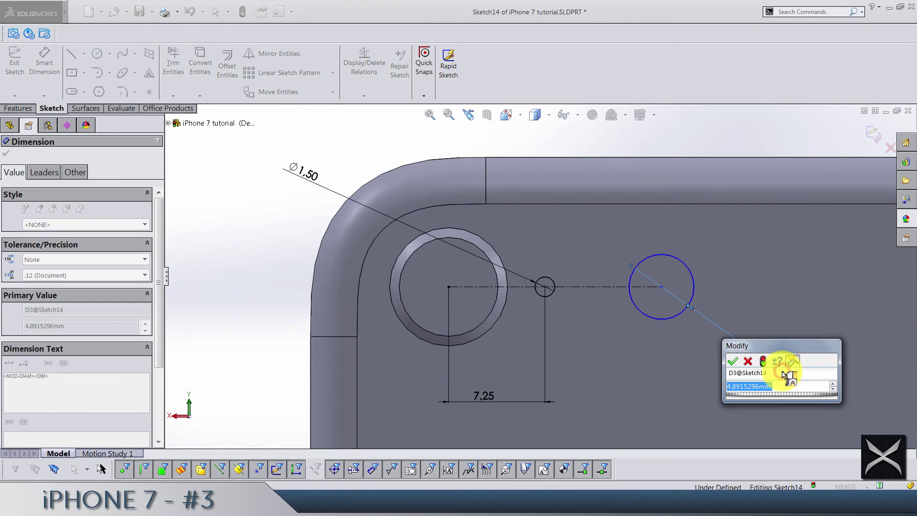
text(4.1)
key(Return)
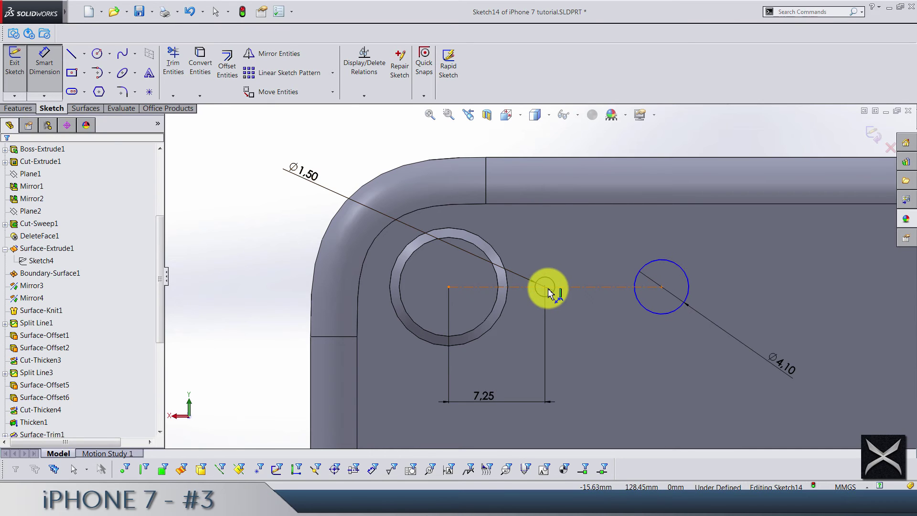
Space the two circles 4.75 apart and exit Sketch14.
click(545, 286)
click(661, 288)
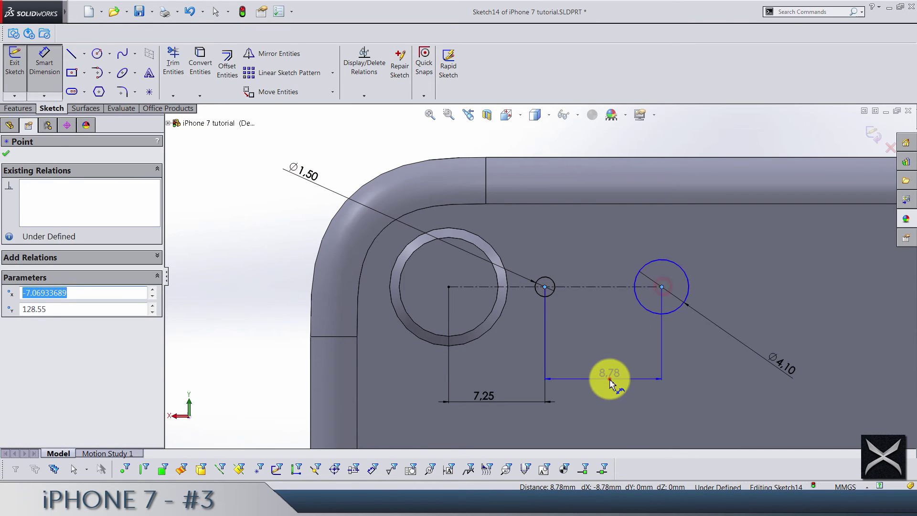
click(609, 380)
text(4.75)
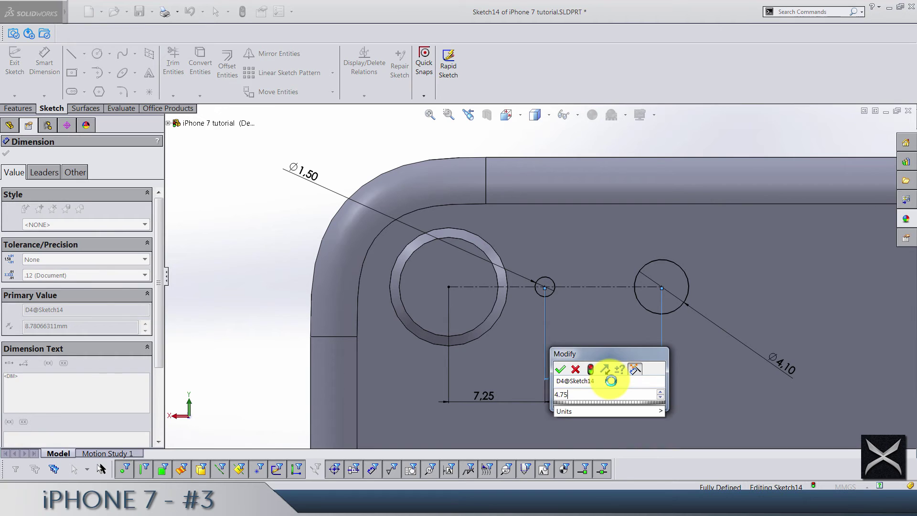
key(Return)
key(z)
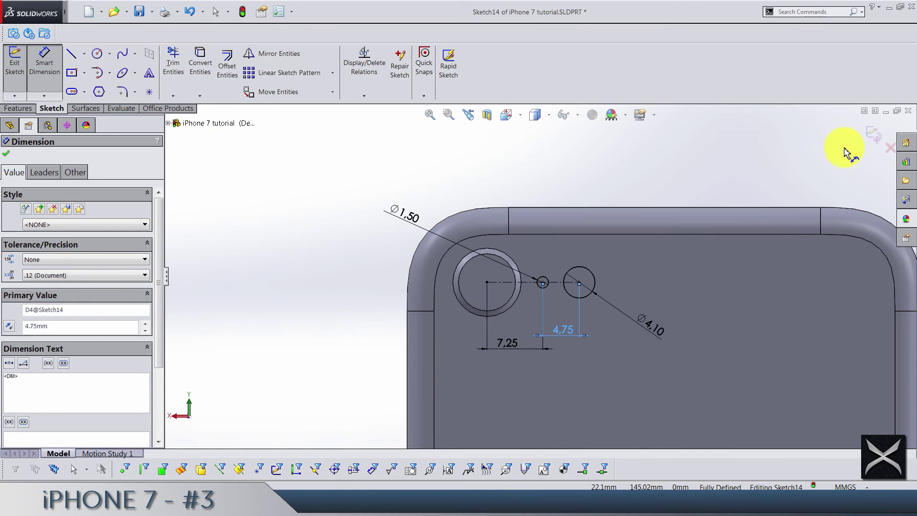
click(869, 138)
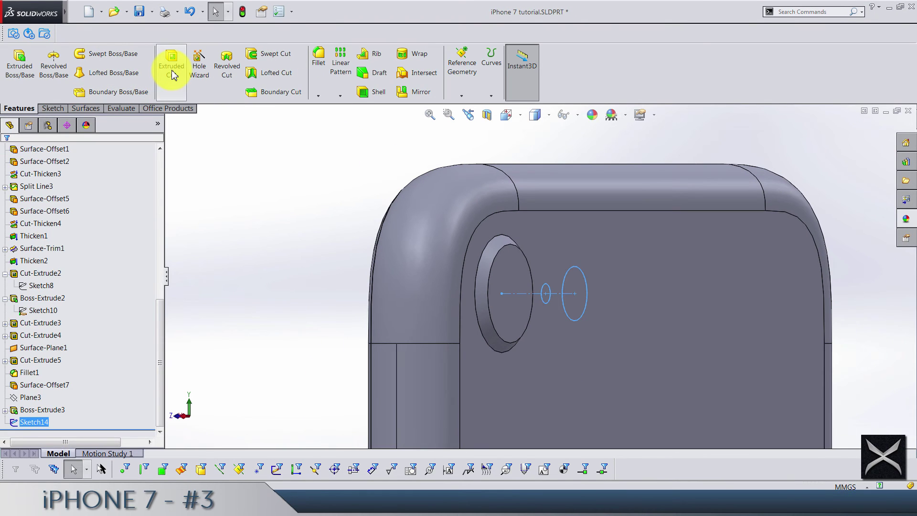
Cut the two circles 0.5 mm blind into the phone's back.
click(171, 69)
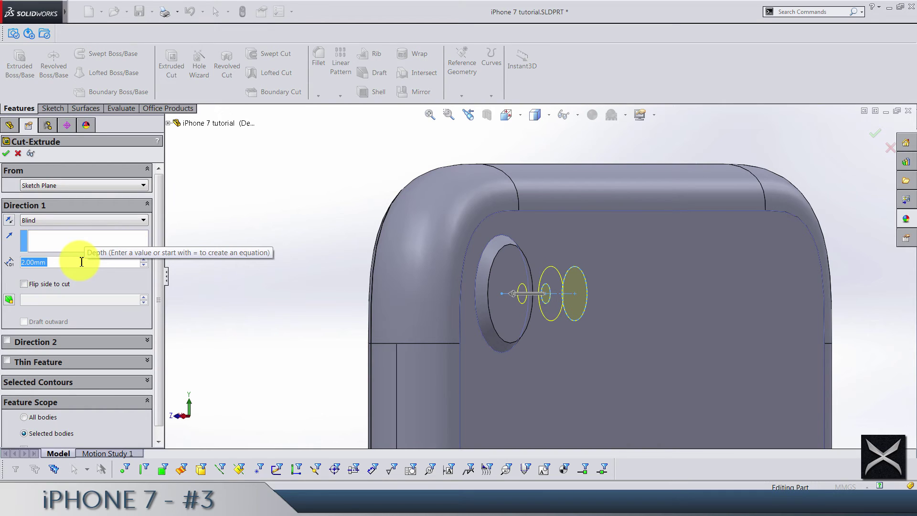
text(0.5)
key(Return)
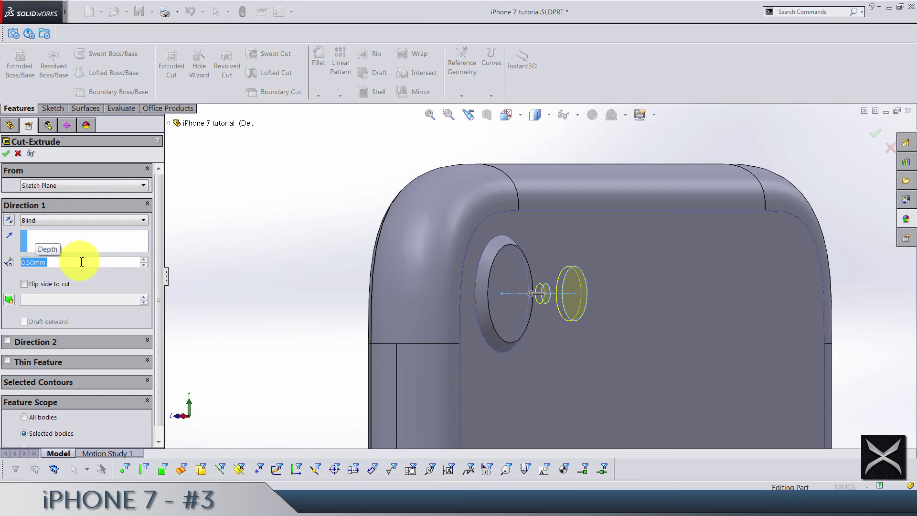
key(Return)
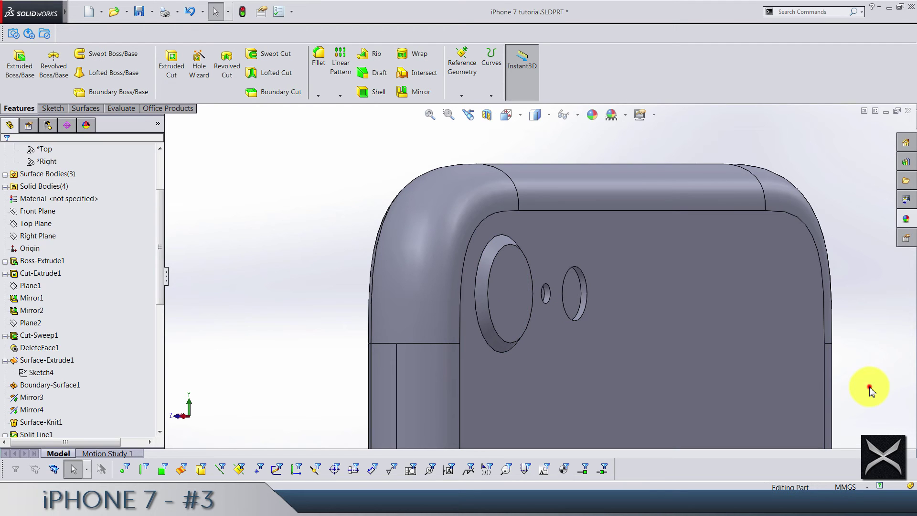
scroll(635, 314, down, 3)
scroll(371, 282, up, 5)
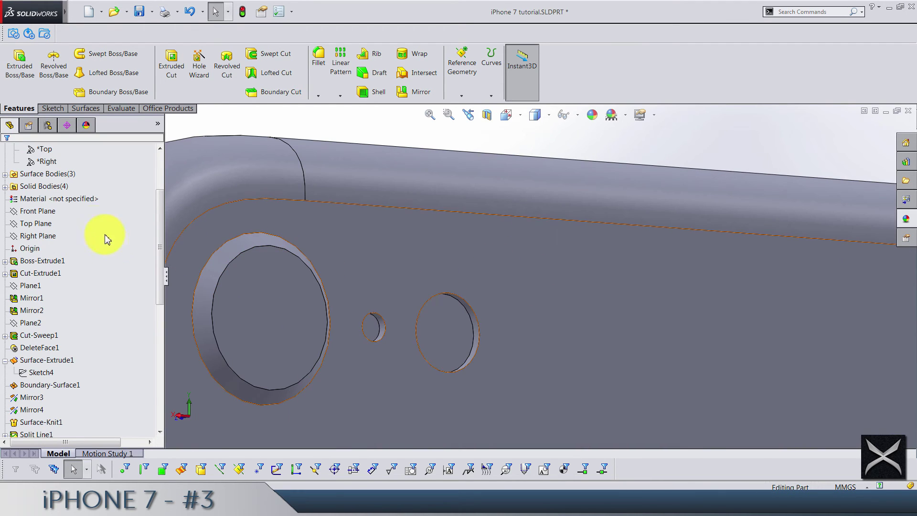
scroll(20, 180, up, 5)
scroll(61, 328, down, 10)
scroll(61, 327, down, 3)
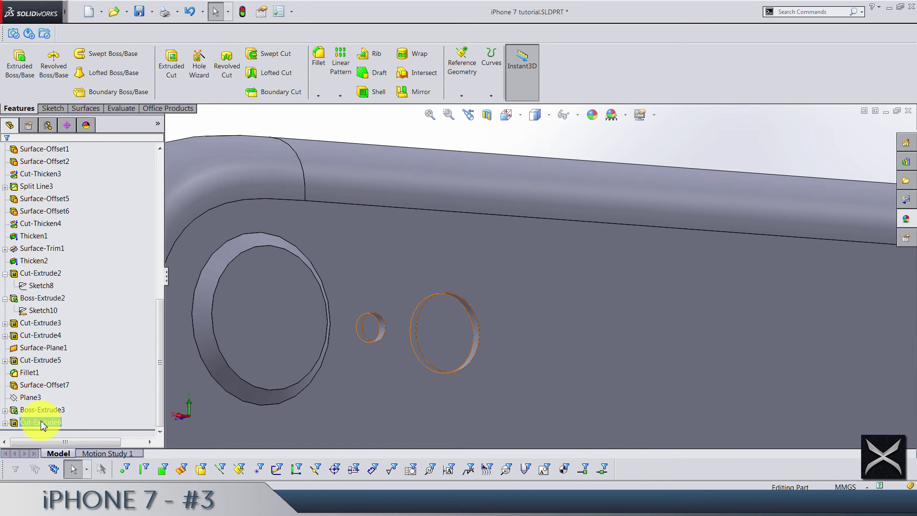
click(41, 422)
middle_drag(430, 323, 497, 318)
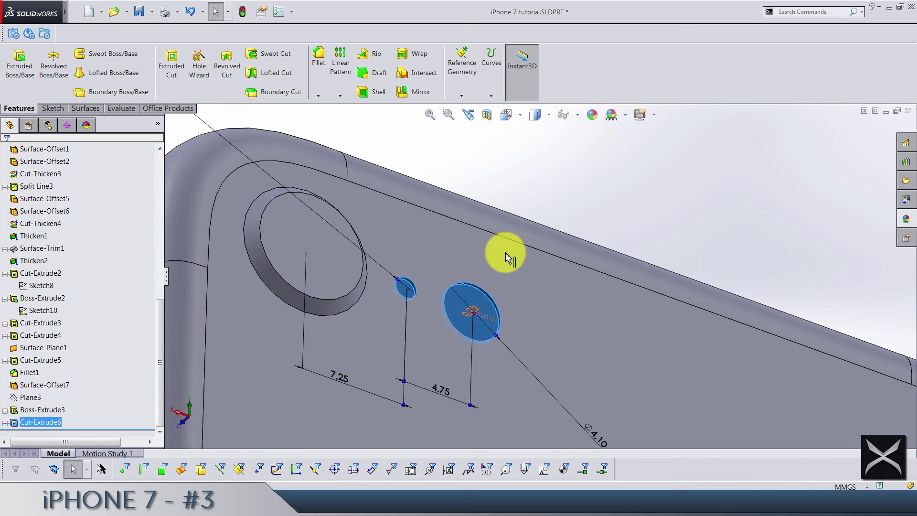
click(528, 180)
mouse_move(528, 179)
middle_down()
mouse_move(495, 307)
mouse_move(503, 305)
middle_up()
scroll(503, 305, down, 3)
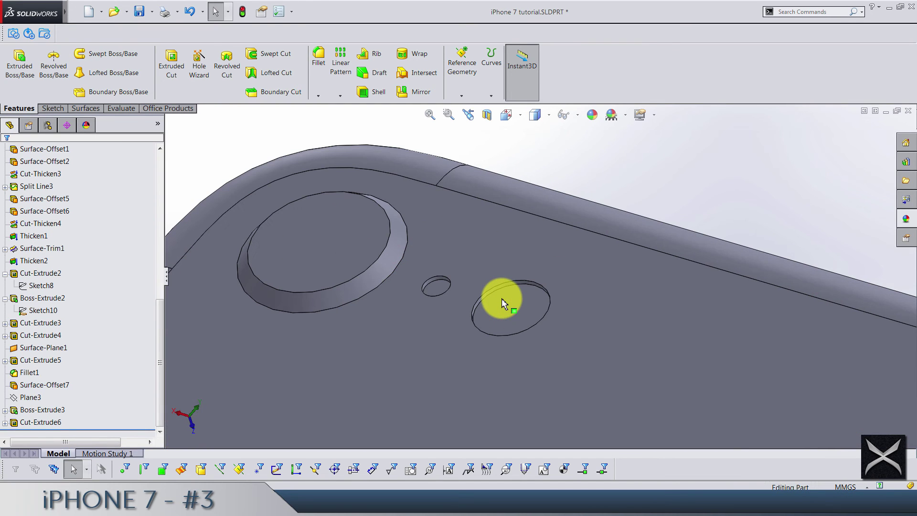
Add a 0.1 mm chamfer to the small hole's edge.
click(321, 100)
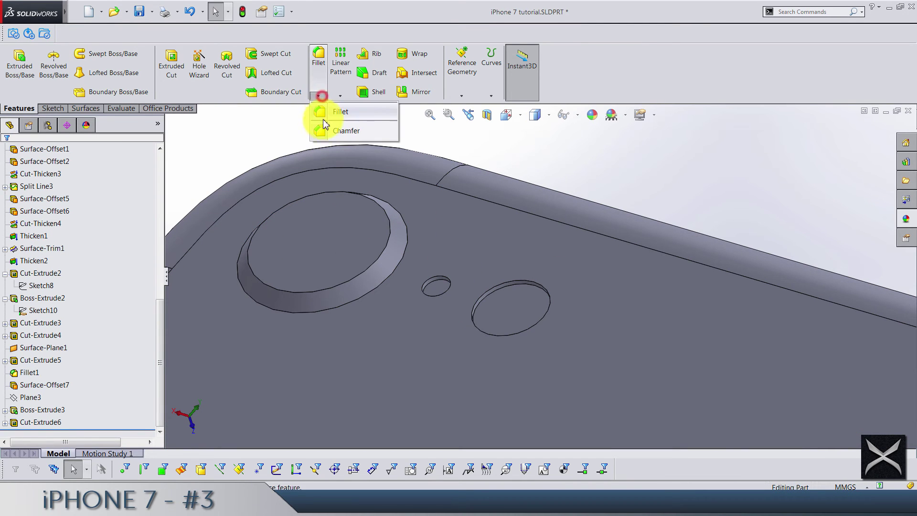
click(315, 129)
text(0.1)
key(Return)
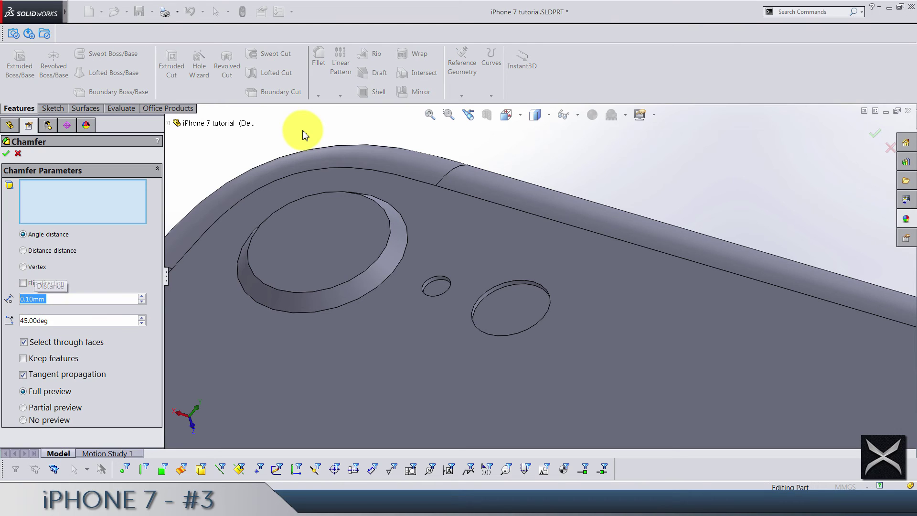
scroll(443, 233, down, 3)
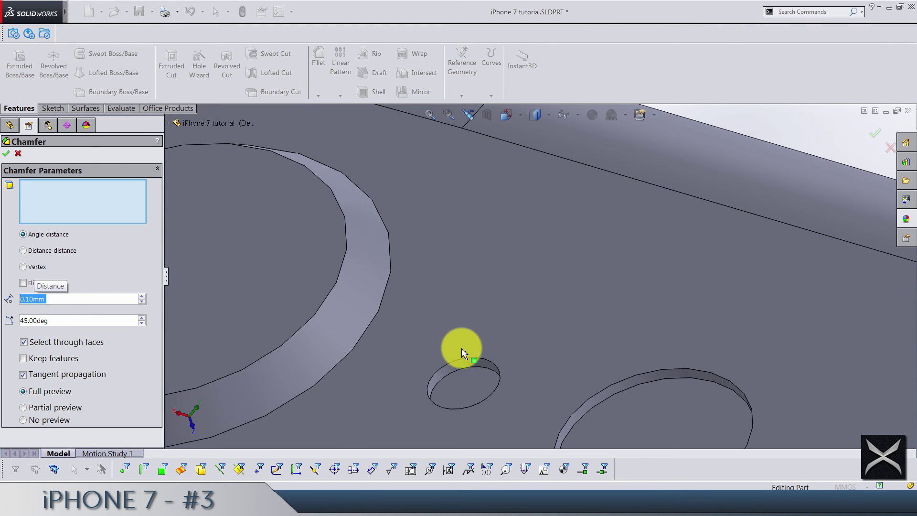
click(456, 362)
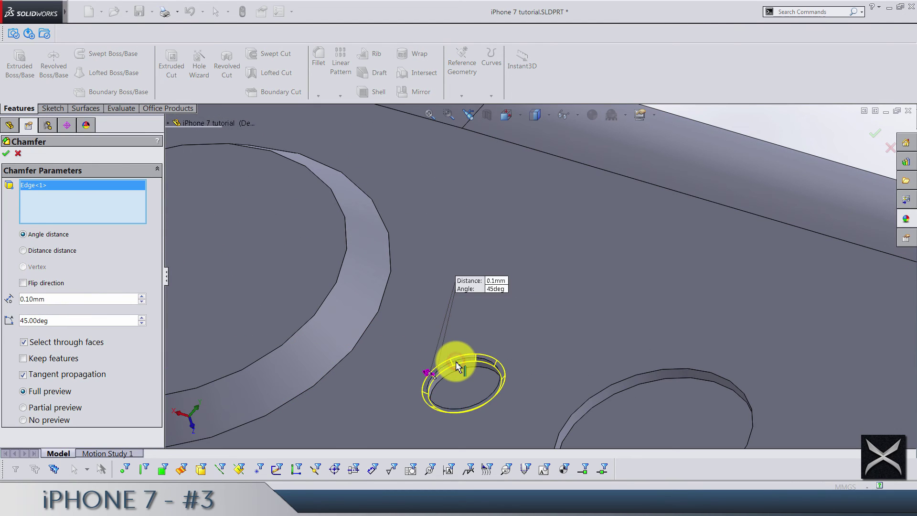
key(Return)
scroll(540, 278, up, 3)
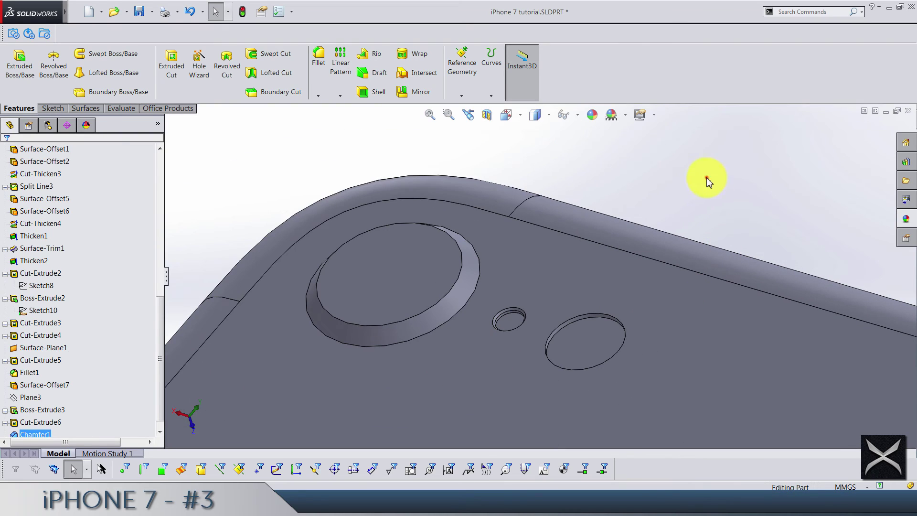
Add a 0.175 mm chamfer to the larger hole's edge.
click(317, 96)
click(326, 132)
text(0.)
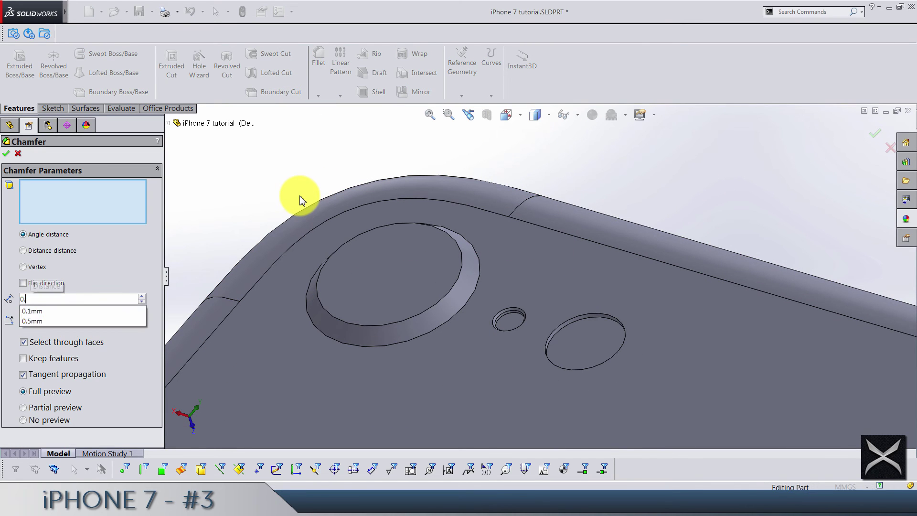
text(175)
key(Return)
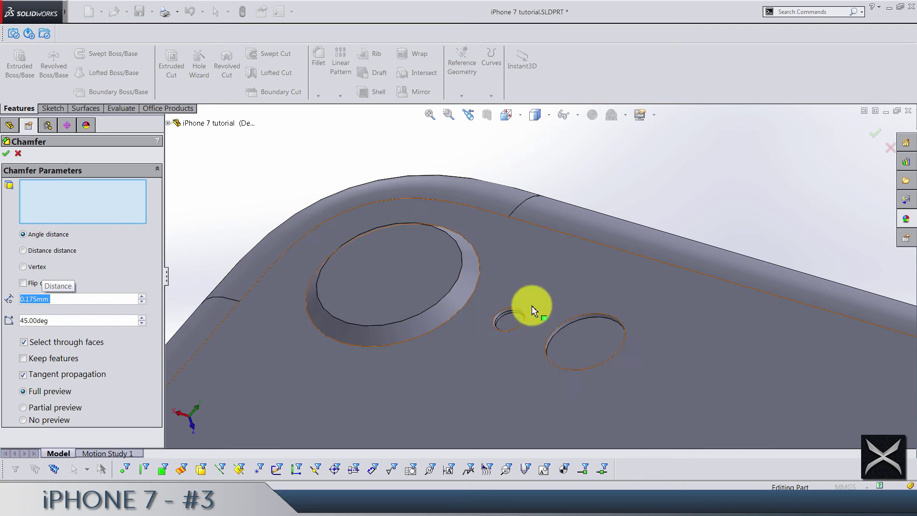
scroll(559, 318, down, 4)
click(537, 285)
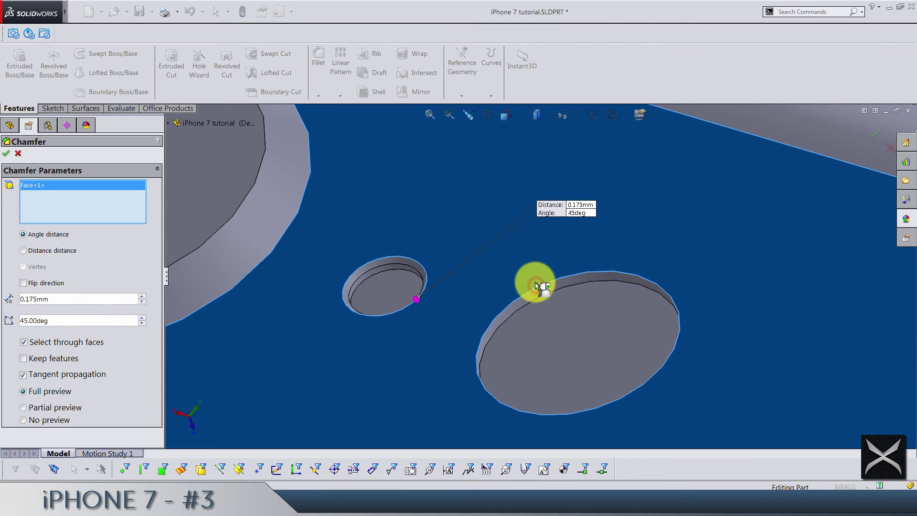
click(535, 287)
key(Return)
scroll(533, 287, up, 3)
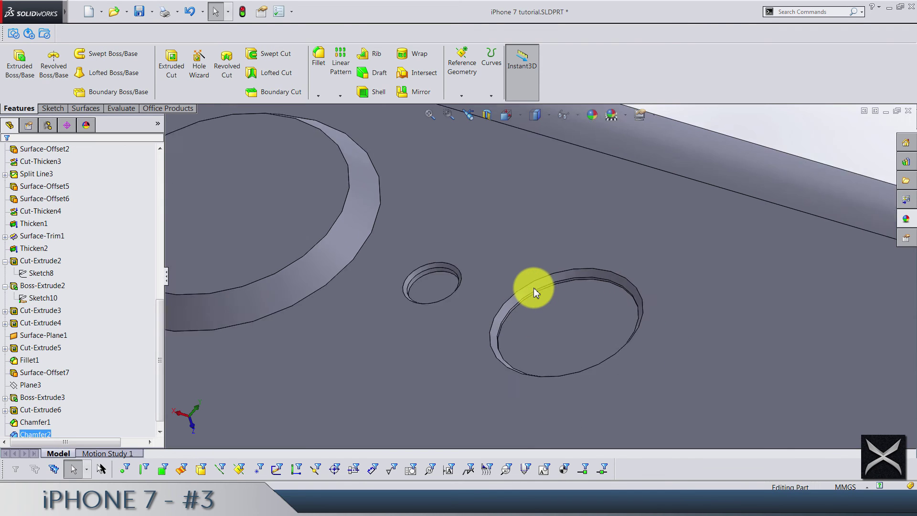
scroll(534, 287, up, 2)
Save the part and cover the small flash hole with a planar surface patch.
key(ctrl+s)
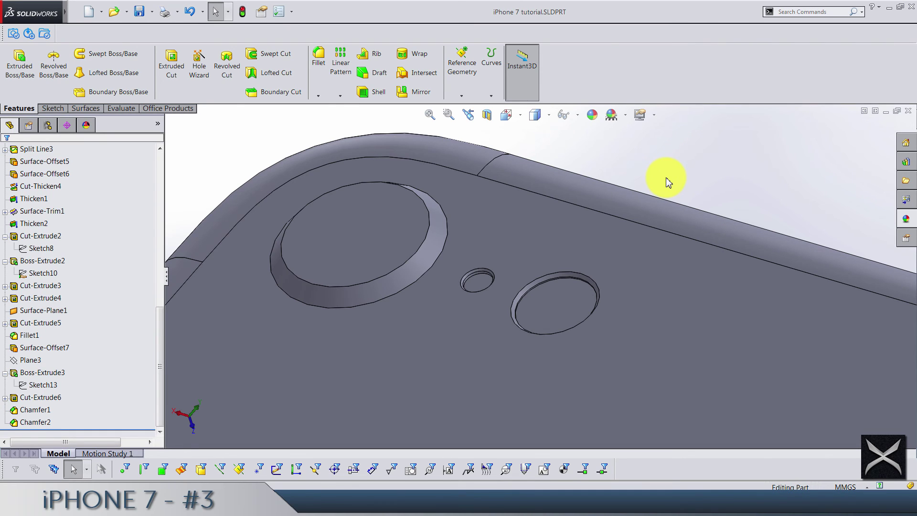
scroll(495, 290, down, 4)
scroll(156, 69, down, 2)
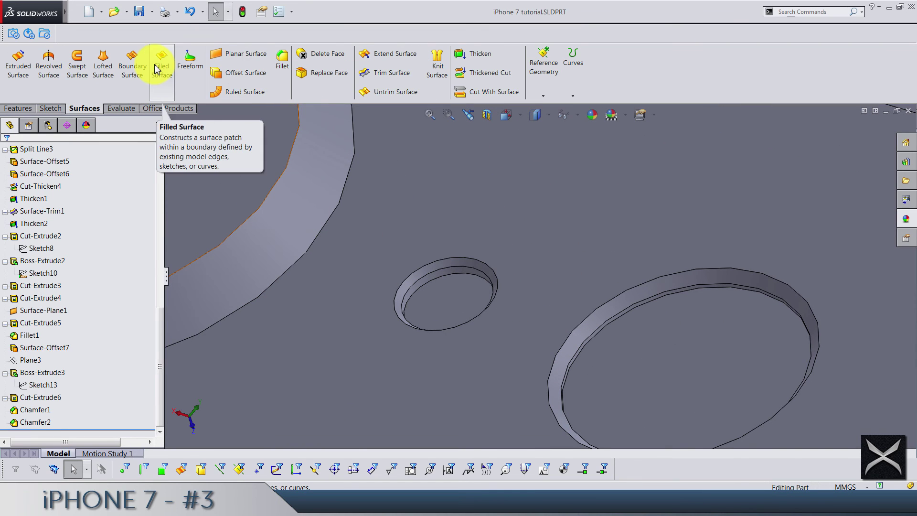
click(246, 55)
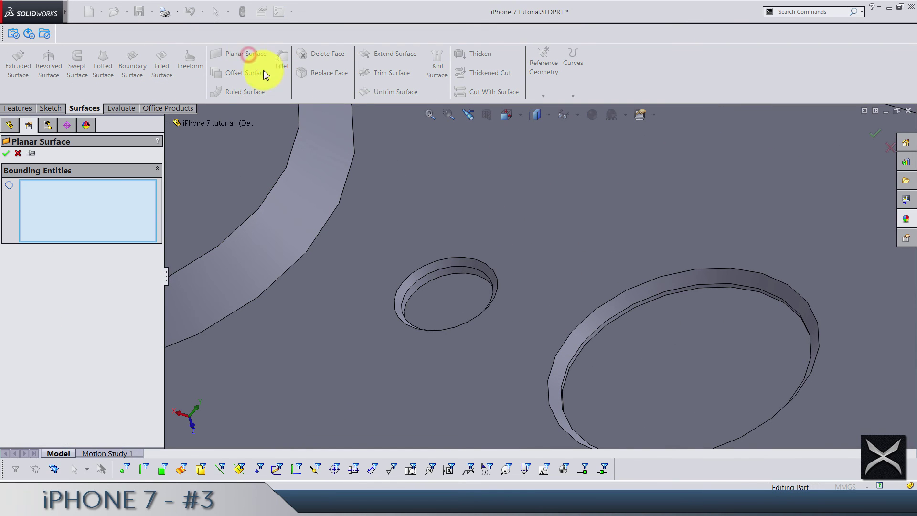
click(437, 274)
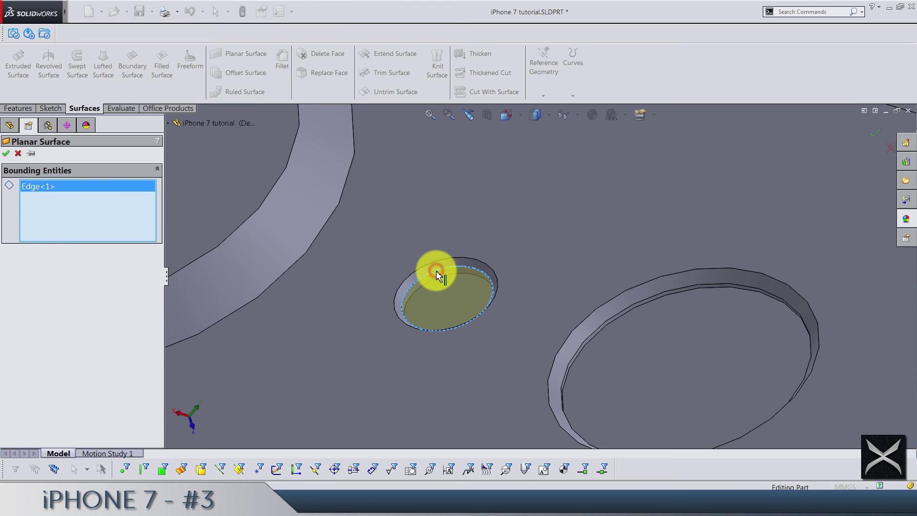
key(Return)
Cover the larger sensor hole with a second planar surface patch and check it.
click(243, 59)
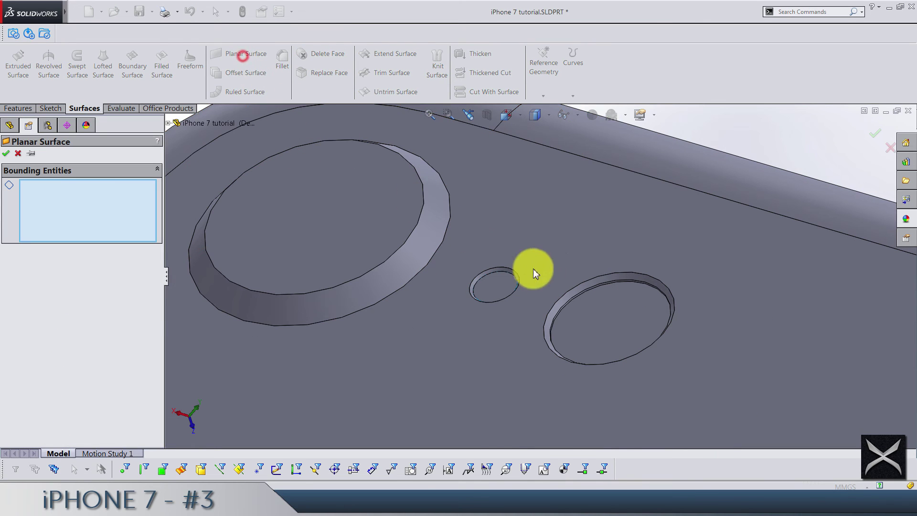
scroll(559, 287, down, 3)
click(582, 281)
key(Return)
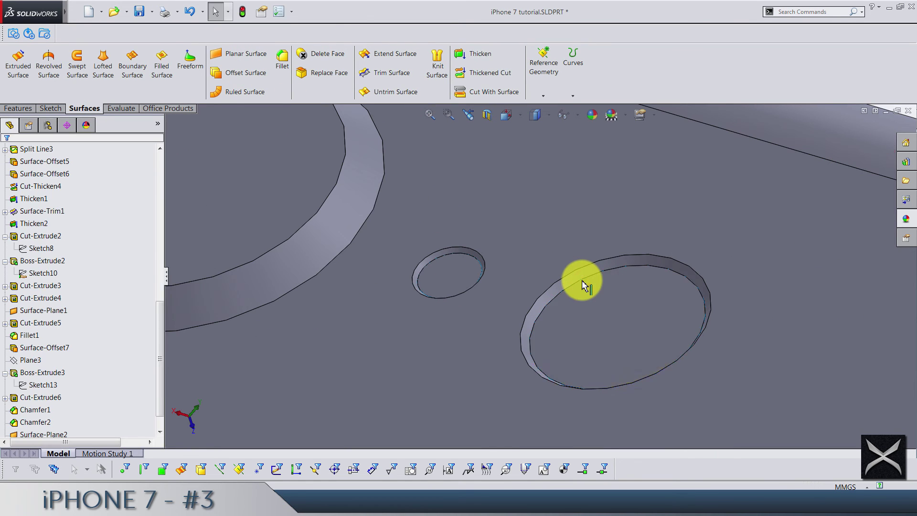
scroll(582, 281, up, 5)
mouse_move(530, 255)
middle_down()
mouse_move(583, 417)
mouse_move(545, 363)
mouse_move(546, 301)
middle_up()
scroll(545, 301, down, 3)
scroll(525, 293, down, 2)
scroll(87, 358, down, 1)
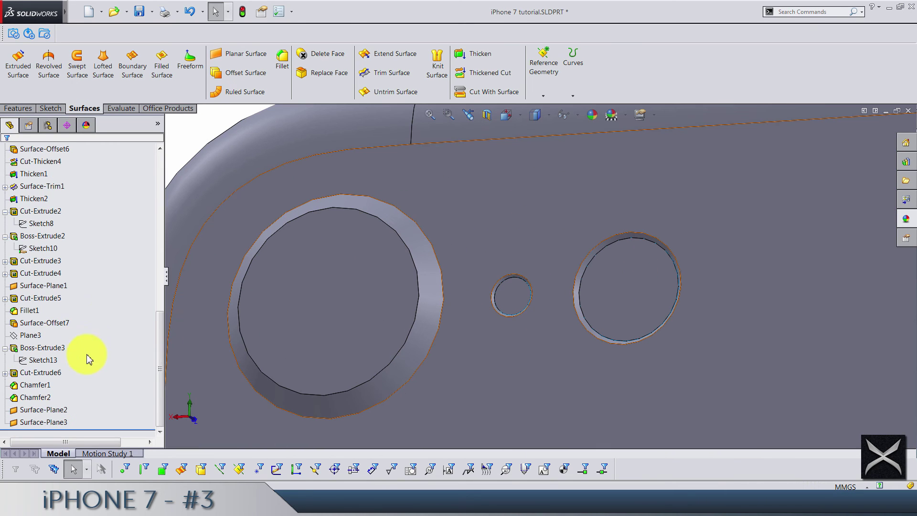
click(64, 410)
scroll(532, 287, up, 2)
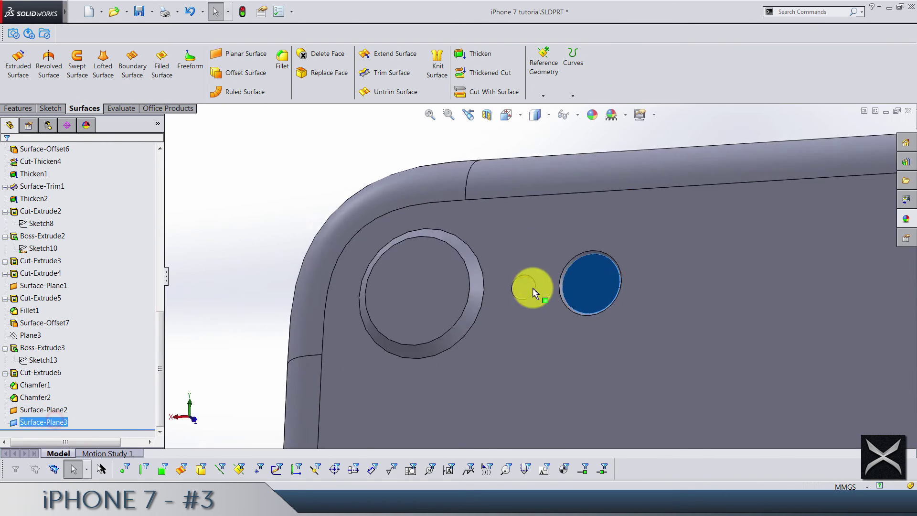
scroll(532, 288, up, 2)
click(574, 158)
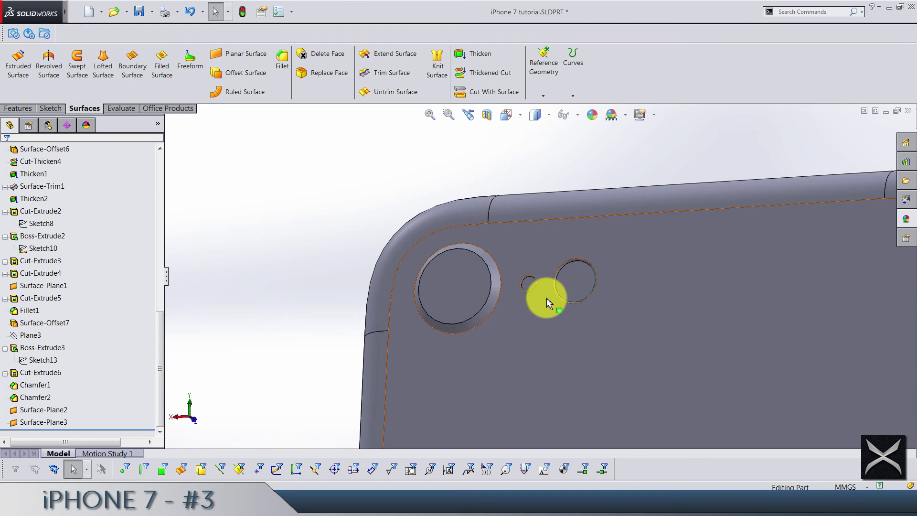
scroll(552, 287, down, 4)
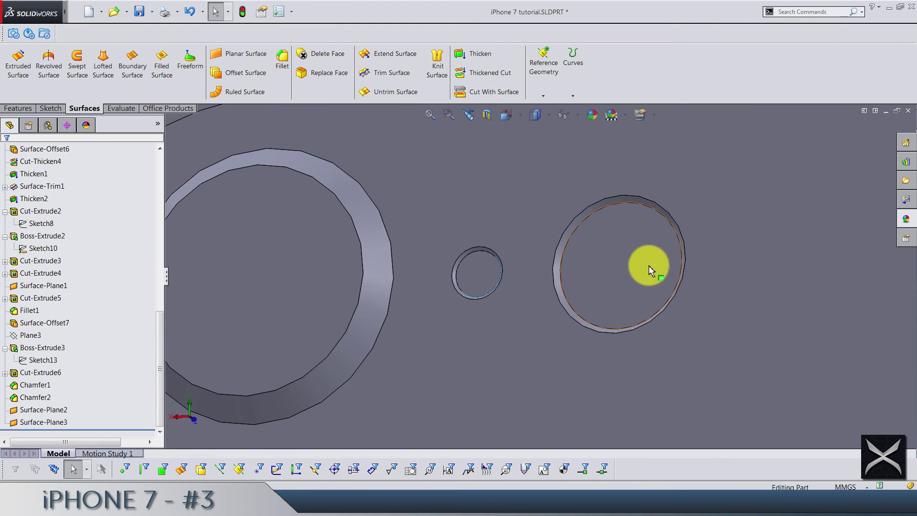
scroll(649, 270, up, 2)
scroll(523, 261, up, 3)
scroll(477, 91, up, 2)
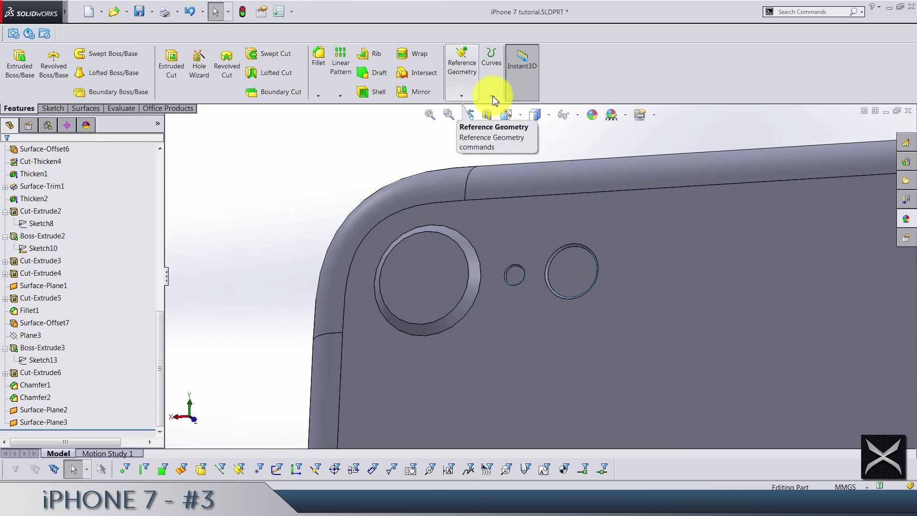
Switch to Back view, save, and start a sketch on the raised camera boss face.
click(506, 115)
click(570, 181)
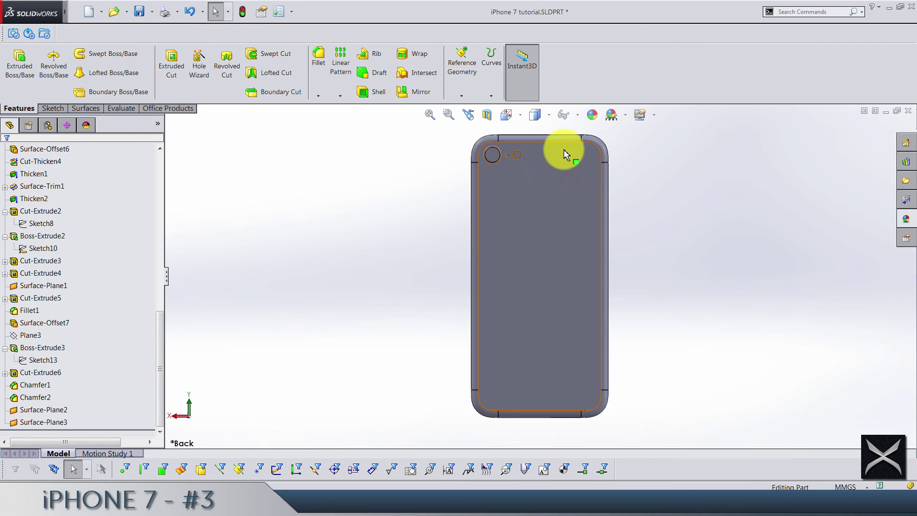
scroll(544, 172, down, 2)
scroll(512, 231, down, 3)
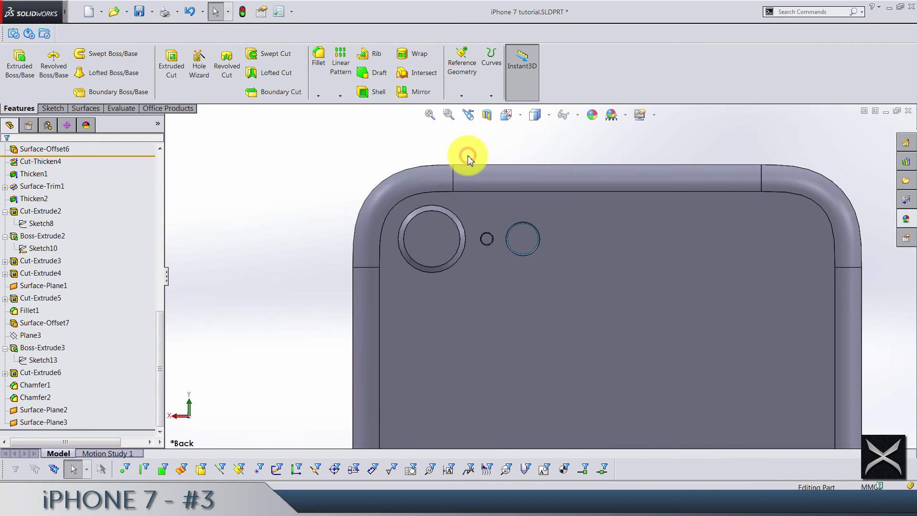
key(ctrl+s)
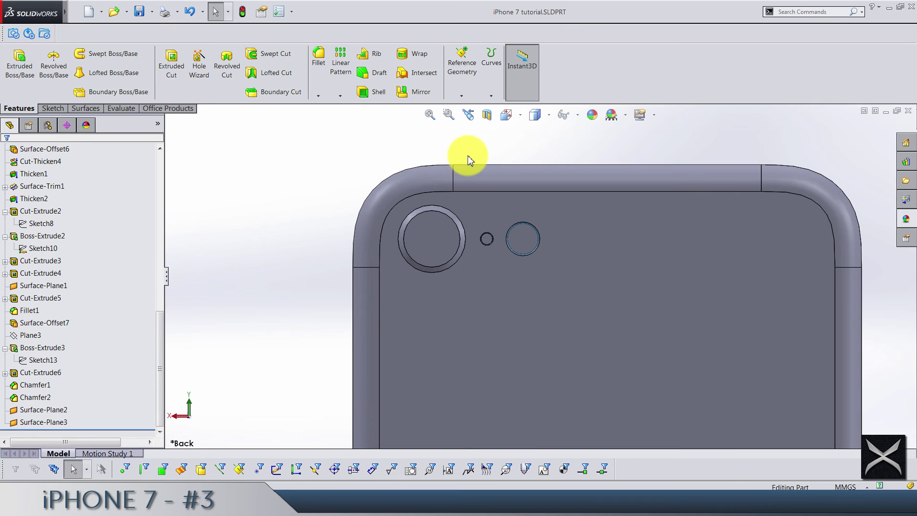
scroll(425, 279, down, 2)
scroll(449, 206, down, 2)
click(448, 207)
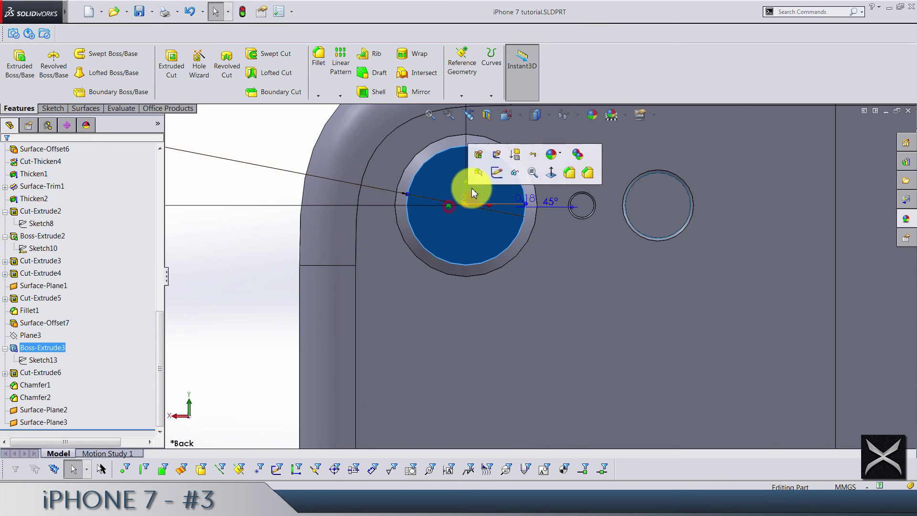
click(500, 173)
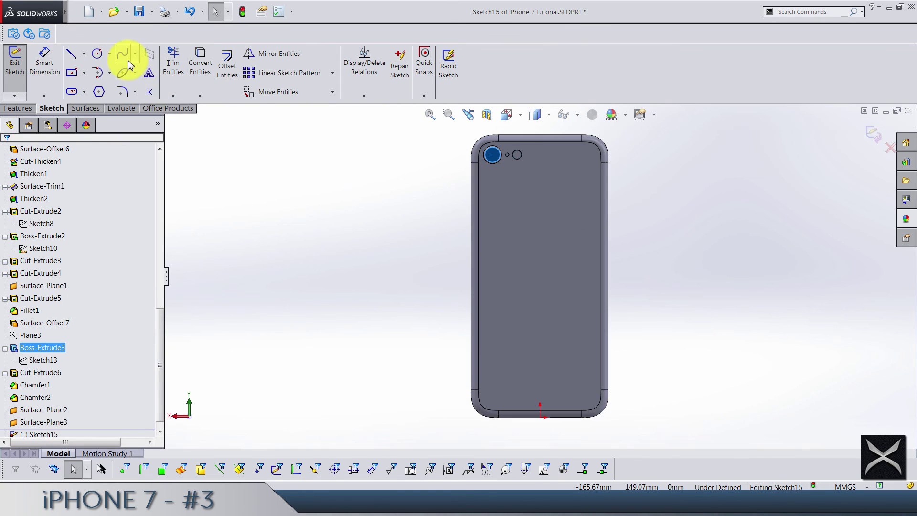
Draw a circle centred on the camera boss and dimension its diameter to 6.75 mm.
click(97, 54)
scroll(501, 164, down, 3)
scroll(506, 199, down, 1)
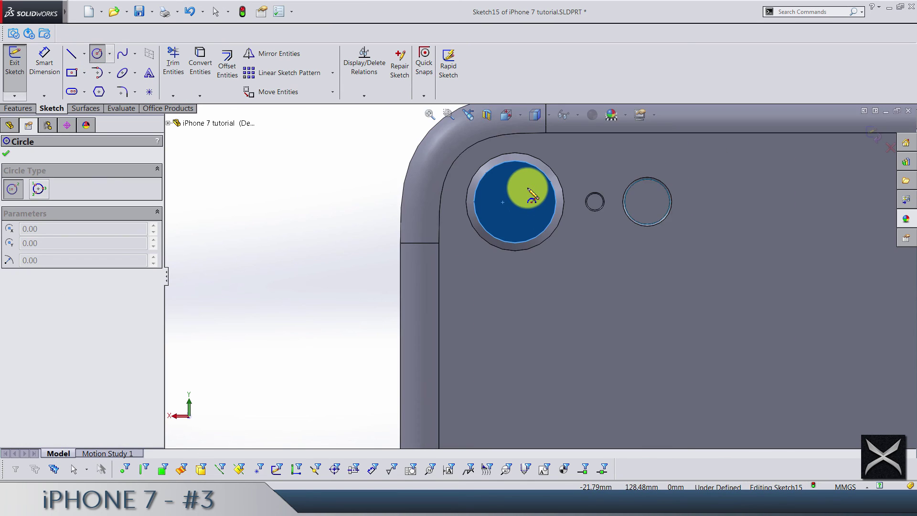
scroll(527, 191, down, 1)
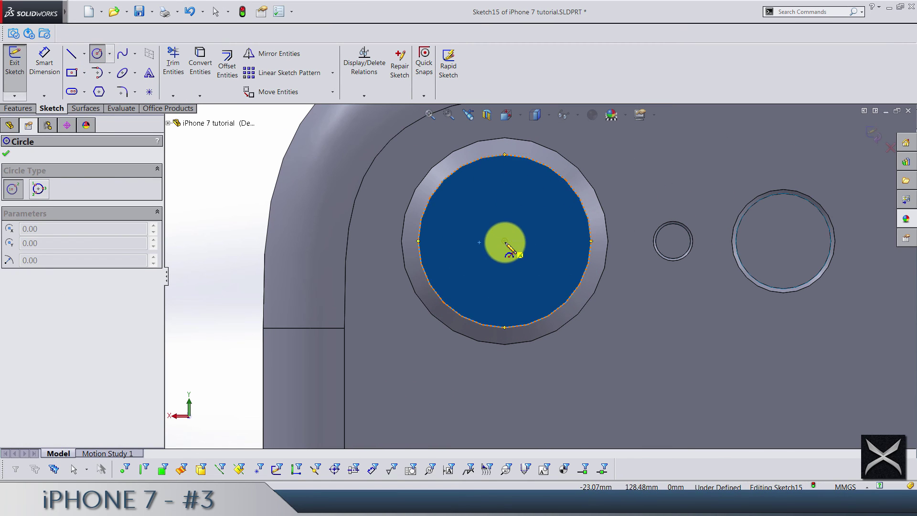
click(505, 242)
click(451, 261)
click(44, 61)
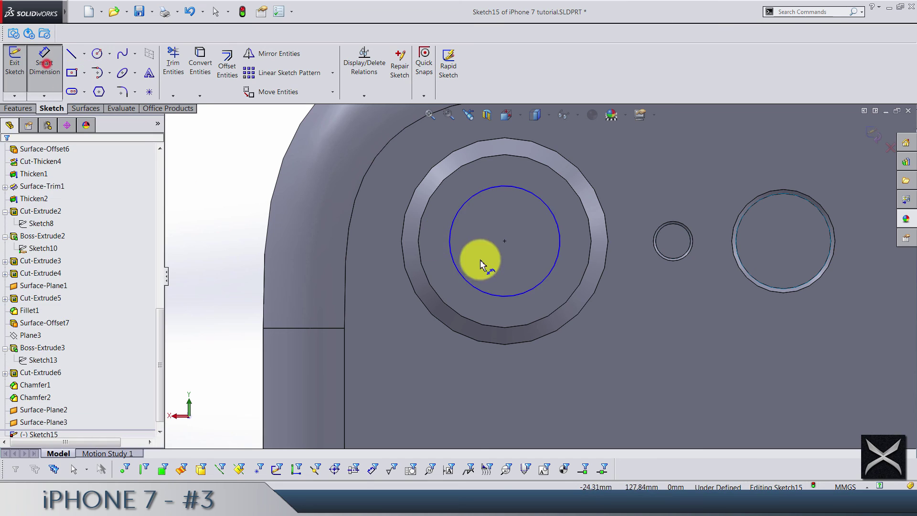
click(526, 296)
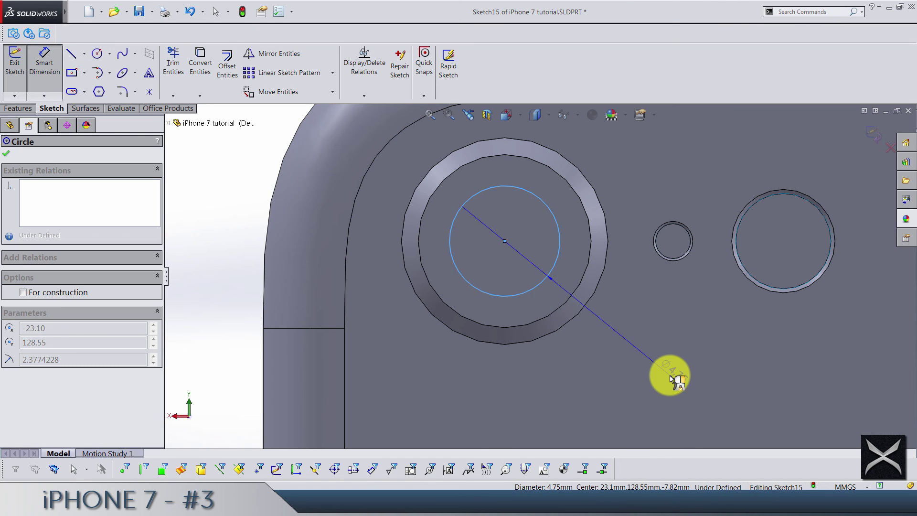
click(671, 377)
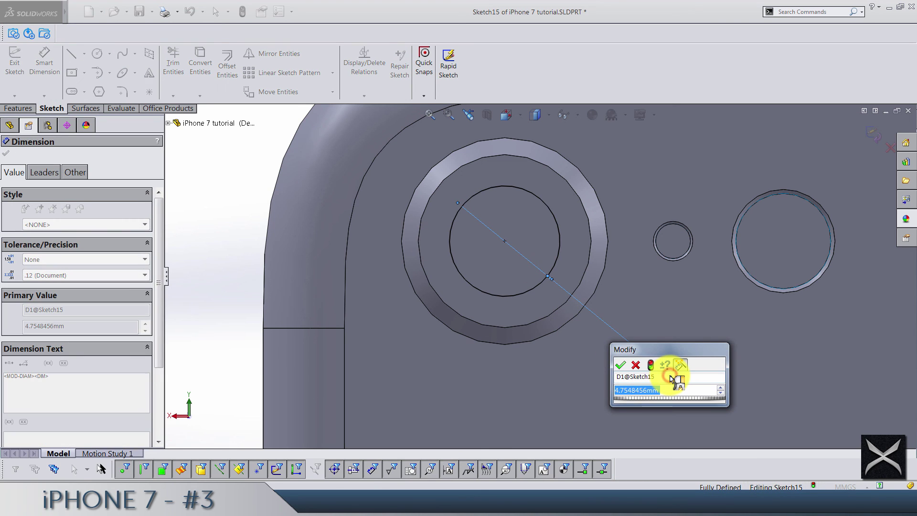
text(6.75)
key(Return)
scroll(674, 375, up, 3)
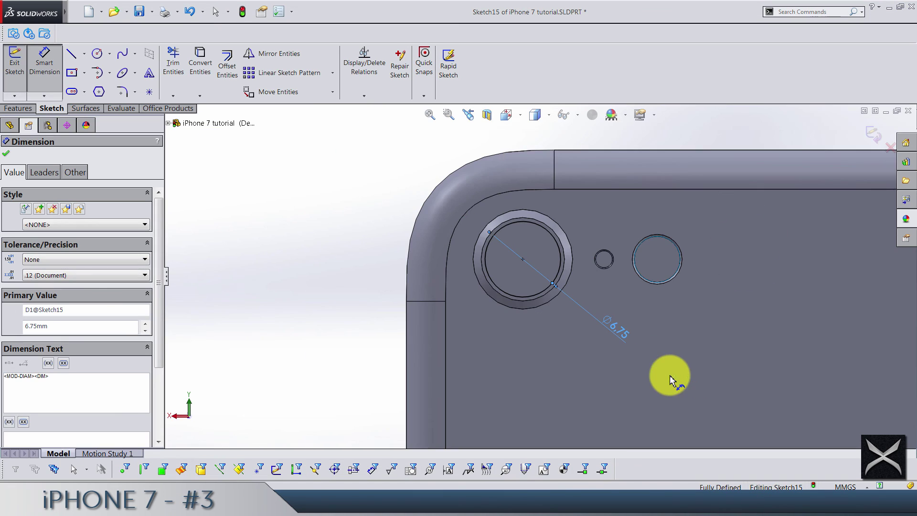
Extrude the camera circle 0.175 mm as a separate body with Merge result off.
click(872, 137)
scroll(558, 293, down, 3)
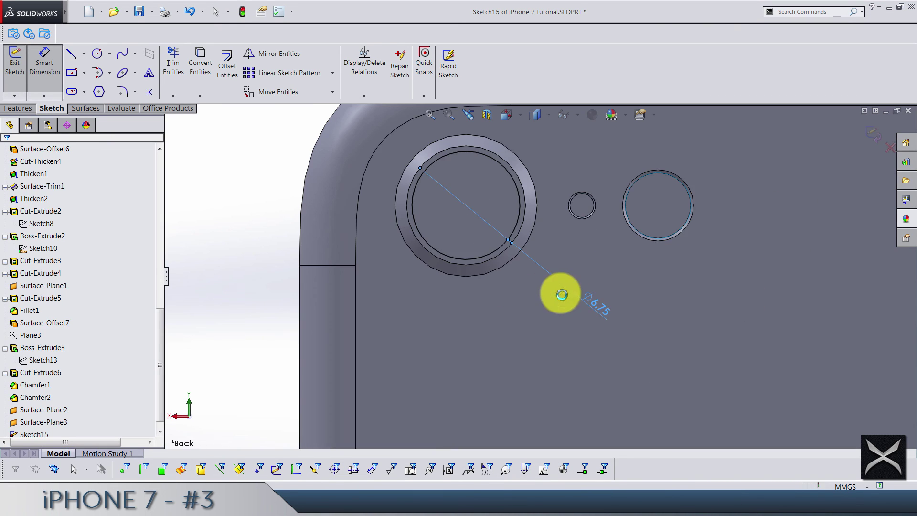
click(20, 63)
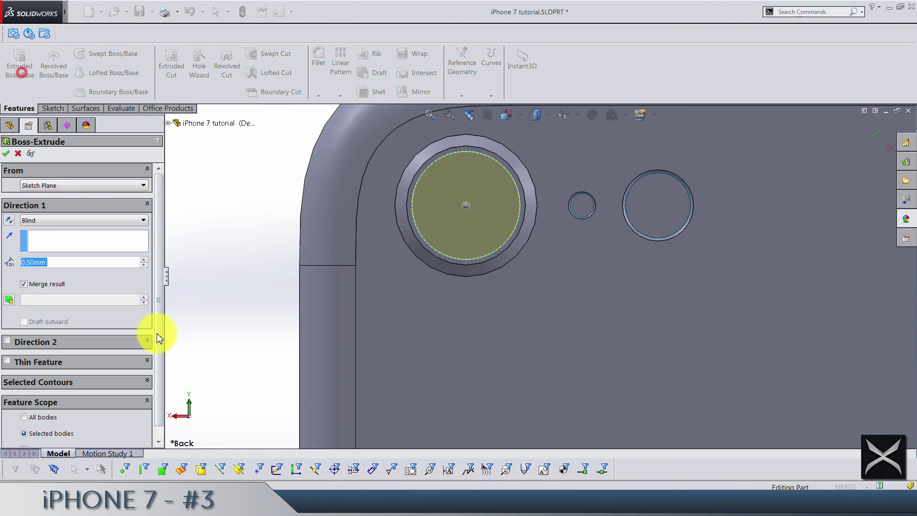
text(0.175)
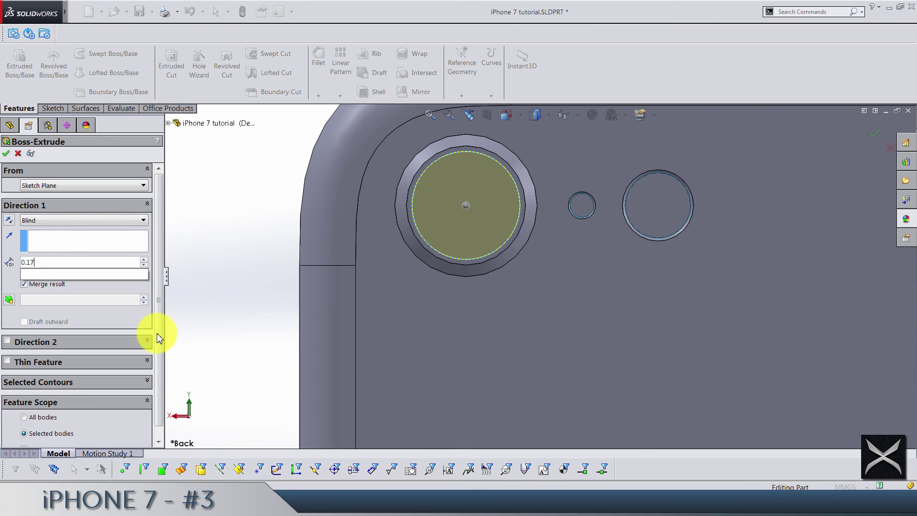
key(Return)
scroll(418, 325, up, 2)
middle_drag(416, 326, 300, 273)
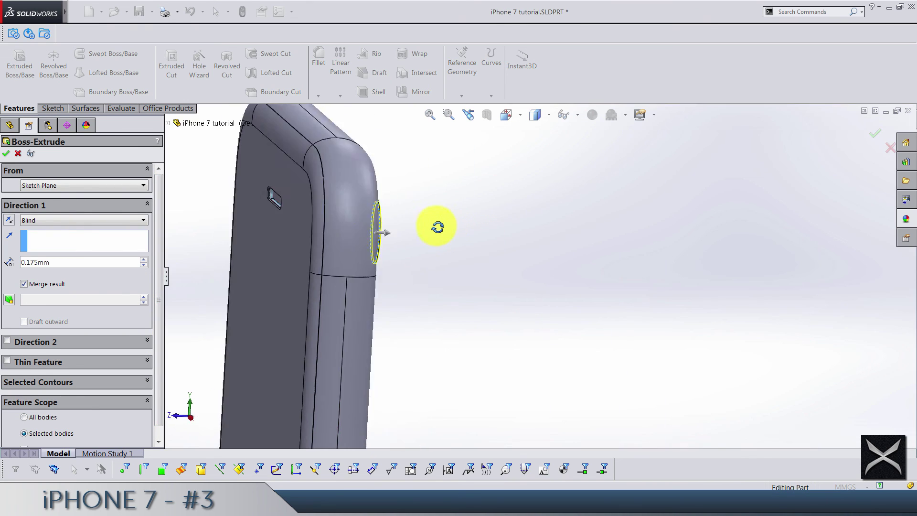
click(45, 284)
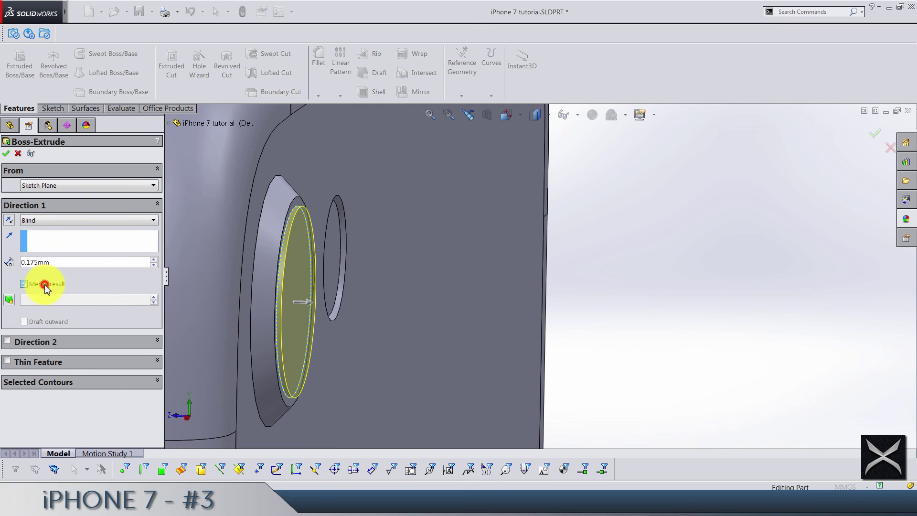
click(6, 153)
mouse_move(652, 250)
middle_down()
mouse_move(345, 284)
mouse_move(303, 174)
middle_up()
mouse_move(497, 266)
middle_down()
mouse_move(375, 266)
mouse_move(530, 279)
middle_up()
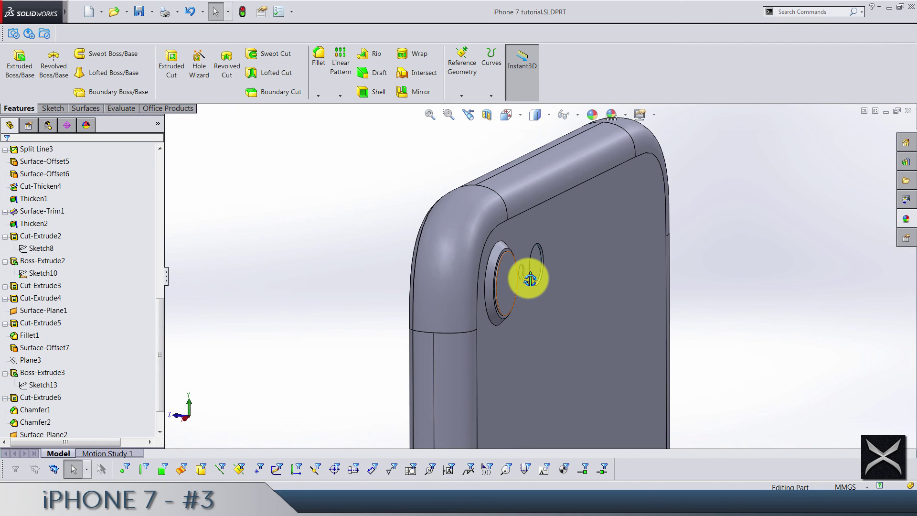
scroll(530, 279, up, 5)
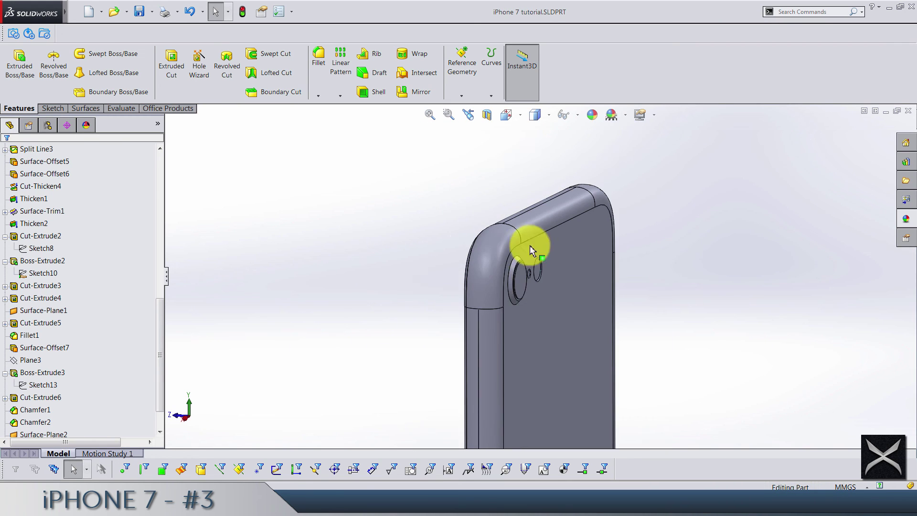
click(506, 115)
click(586, 156)
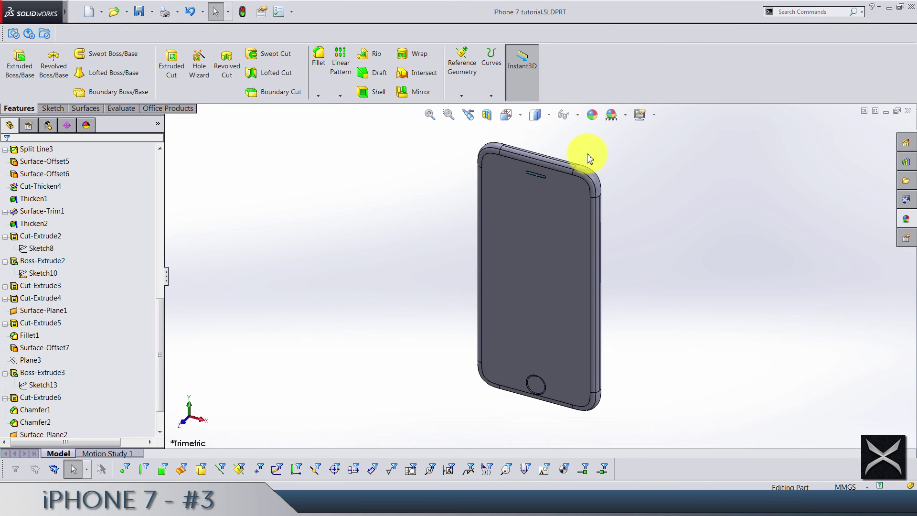